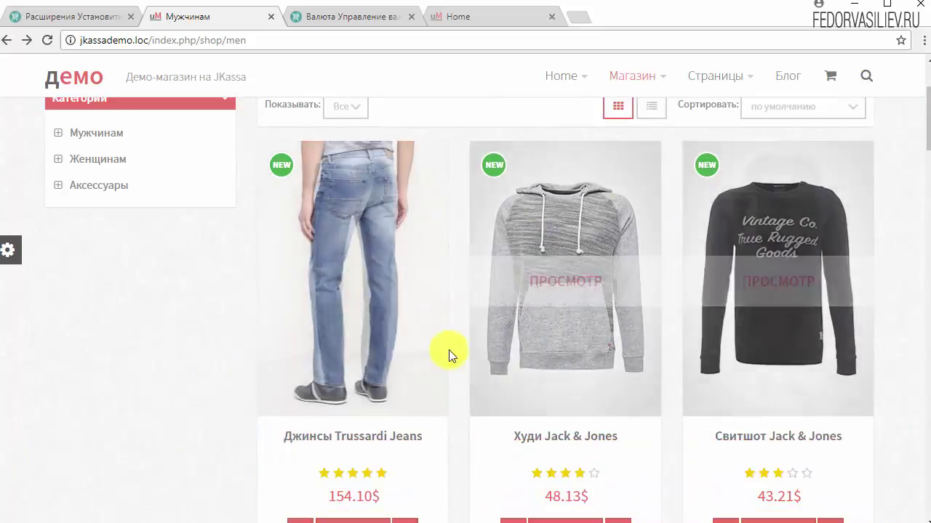
# Step: Switch to File Explorer, preview the cover image 9.jpg and look over the product images in the lesson folder
pyautogui.hotkey('alt', 'Tab')
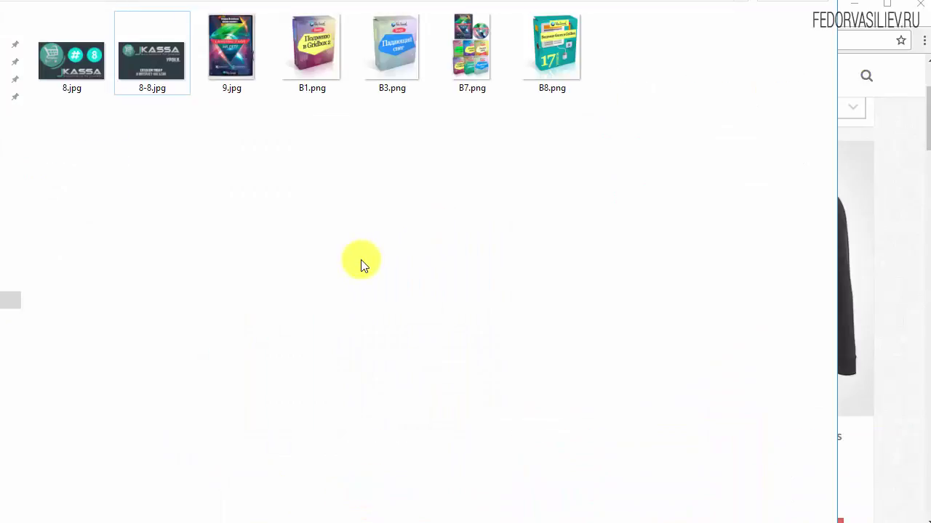
pyautogui.doubleClick(233, 66)
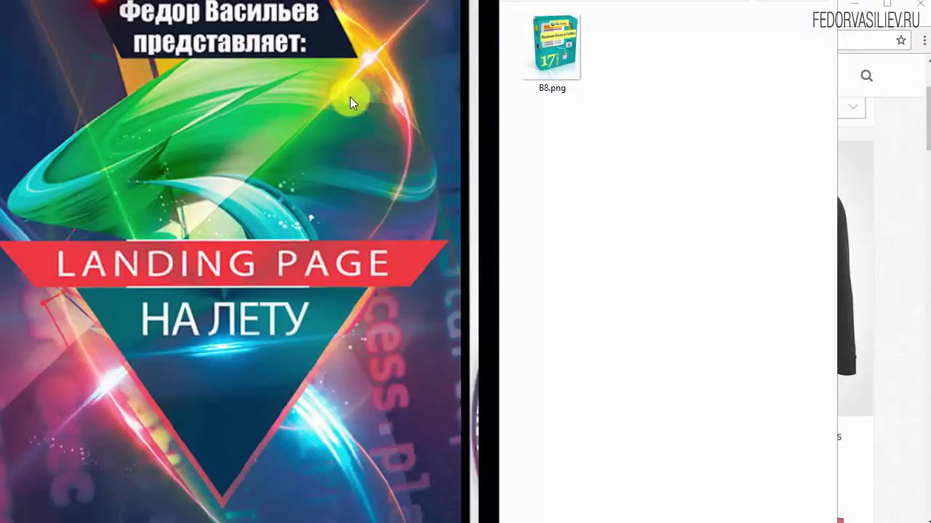
pyautogui.press('Escape')
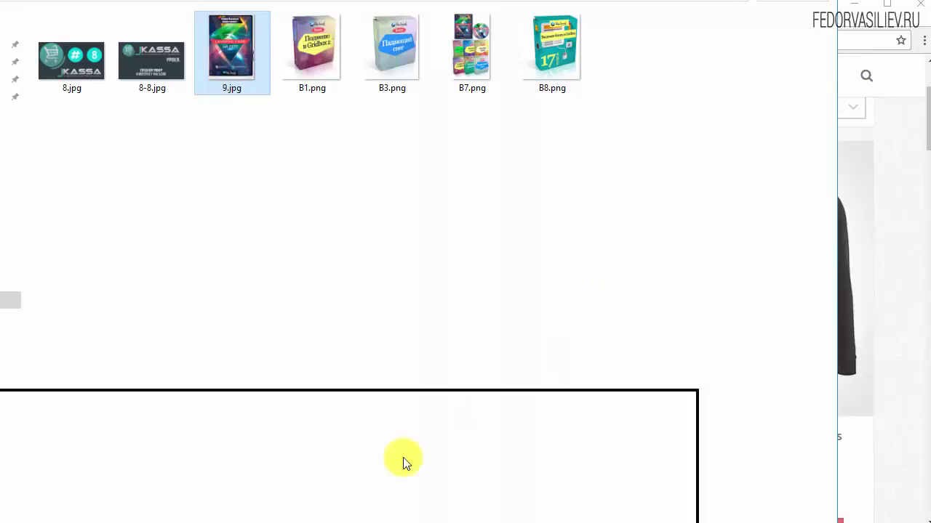
pyautogui.hotkey('alt', 'Tab')
pyautogui.hotkey('alt', 'Tab')
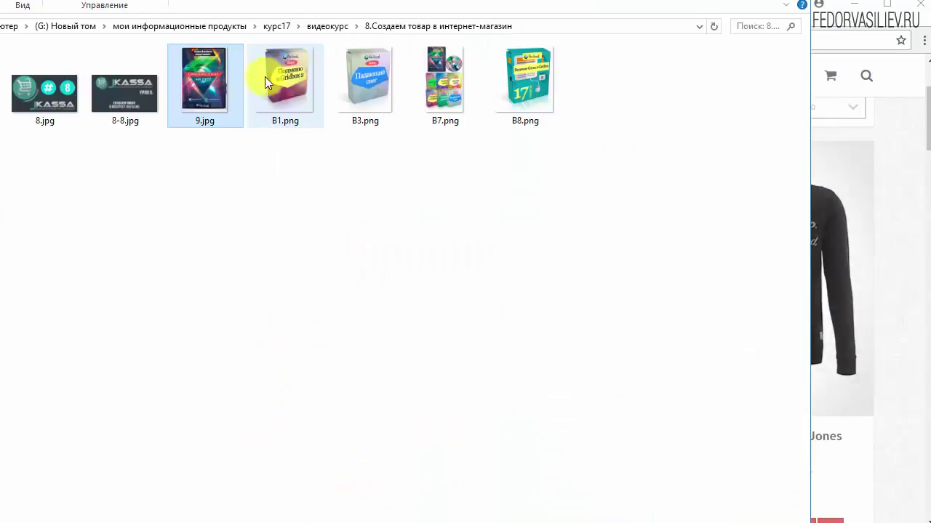
pyautogui.click(209, 181)
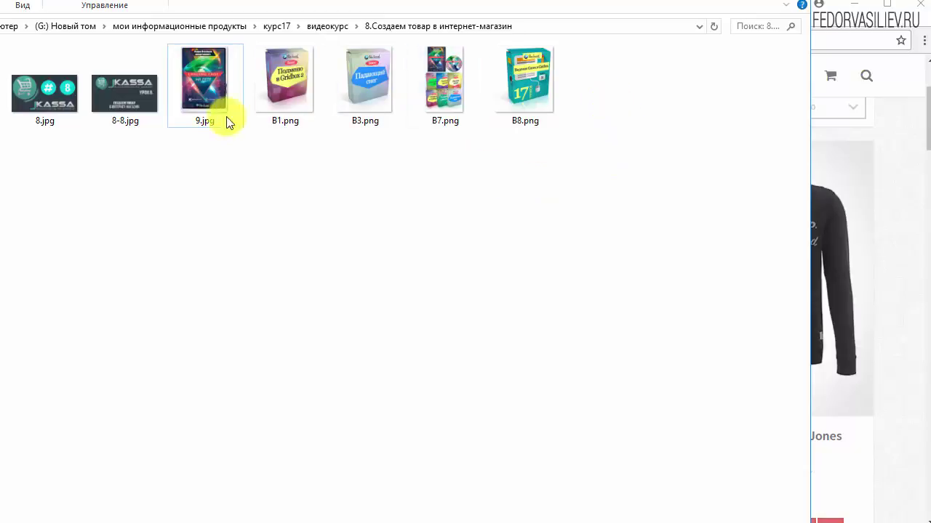
pyautogui.moveTo(642, 194); pyautogui.dragTo(274, 76)
pyautogui.click(426, 237)
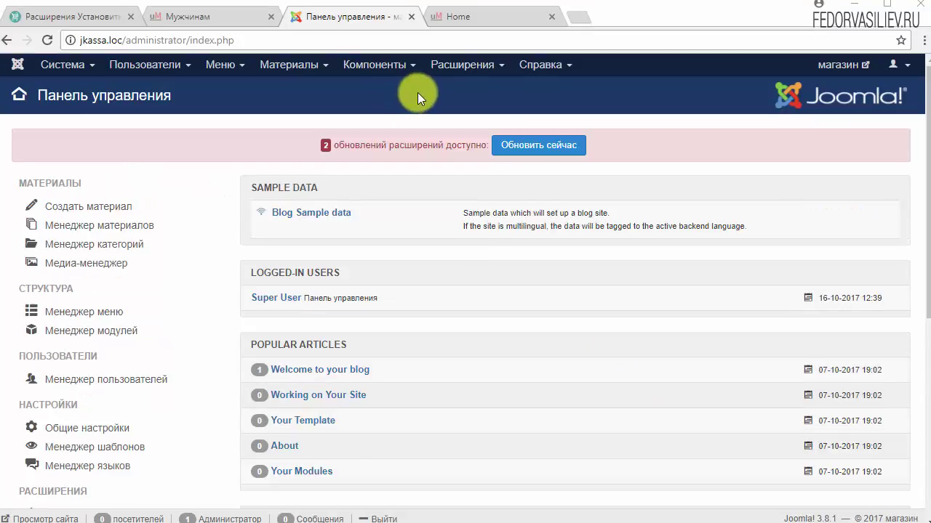
# Step: In the Joomla admin in the browser, go to the JKASSA product list and start creating a new product
pyautogui.click(384, 69)
pyautogui.moveTo(379, 90)
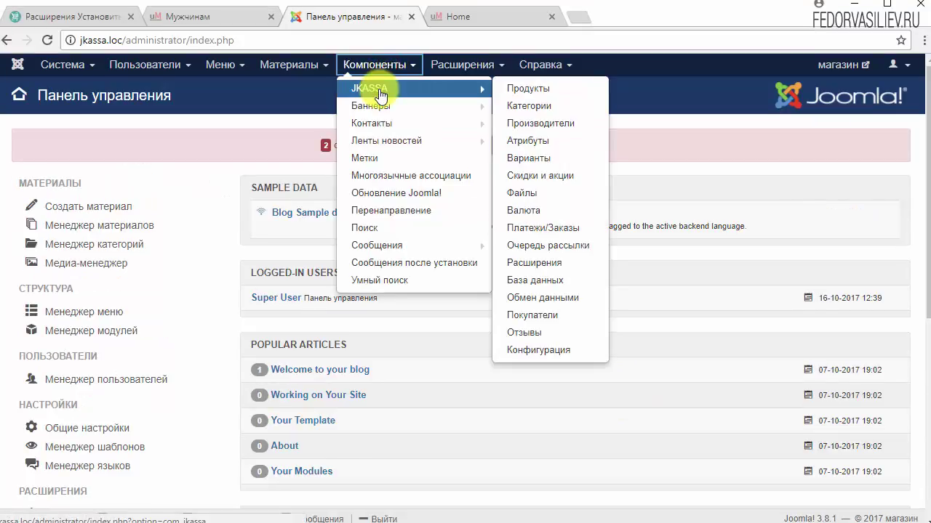
pyautogui.click(515, 89)
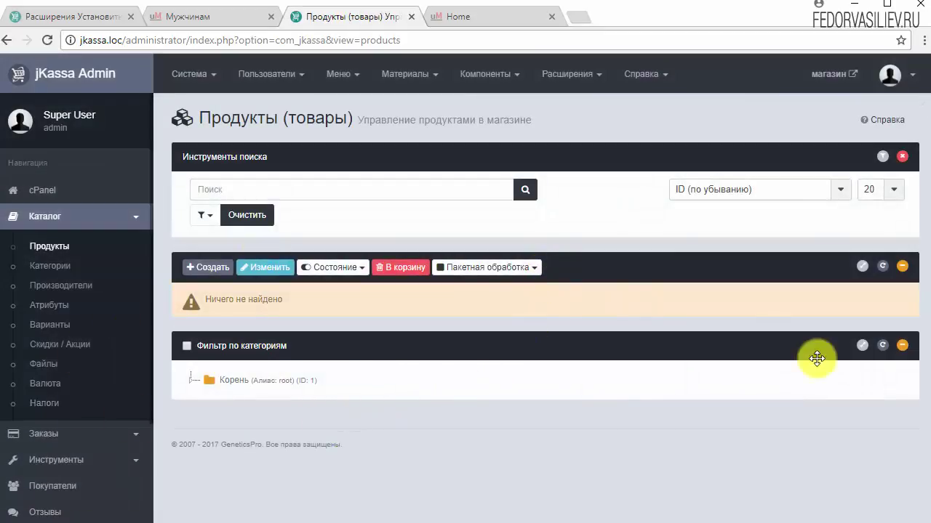
pyautogui.click(210, 269)
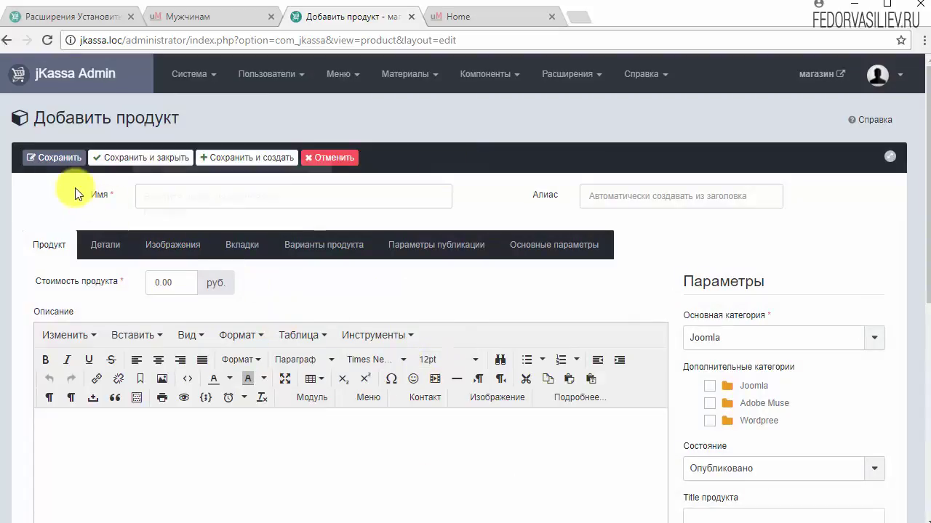
# Step: Name the product "Landing page НА ЛЕТУ" and set its price to 4000 руб
pyautogui.moveTo(100, 204)
pyautogui.click(269, 198)
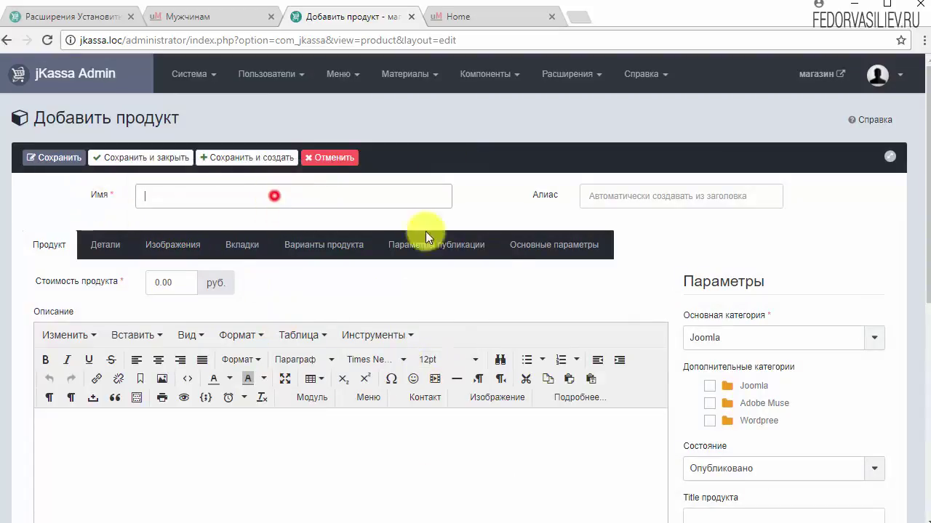
pyautogui.rightClick(152, 188)
pyautogui.click(152, 188)
pyautogui.rightClick(149, 187)
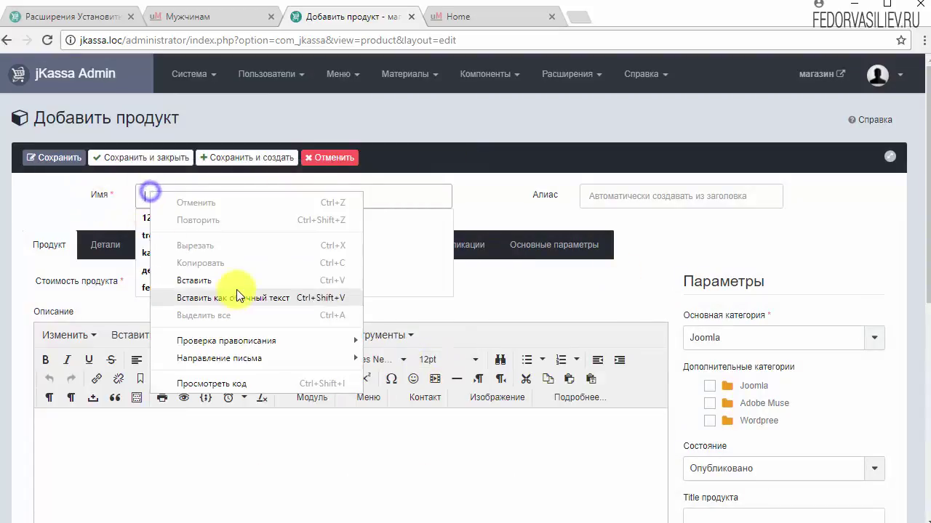
pyautogui.click(227, 288)
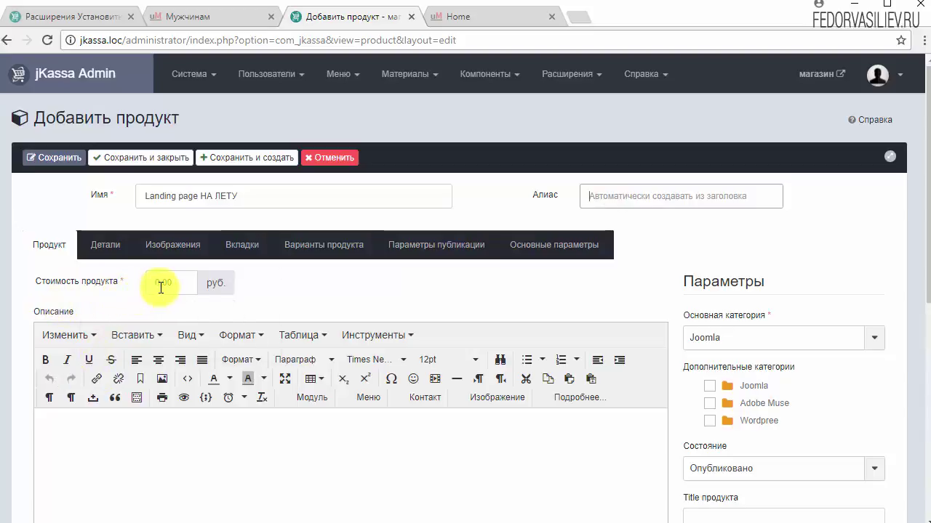
pyautogui.moveTo(173, 282); pyautogui.dragTo(149, 283)
pyautogui.write('4000')
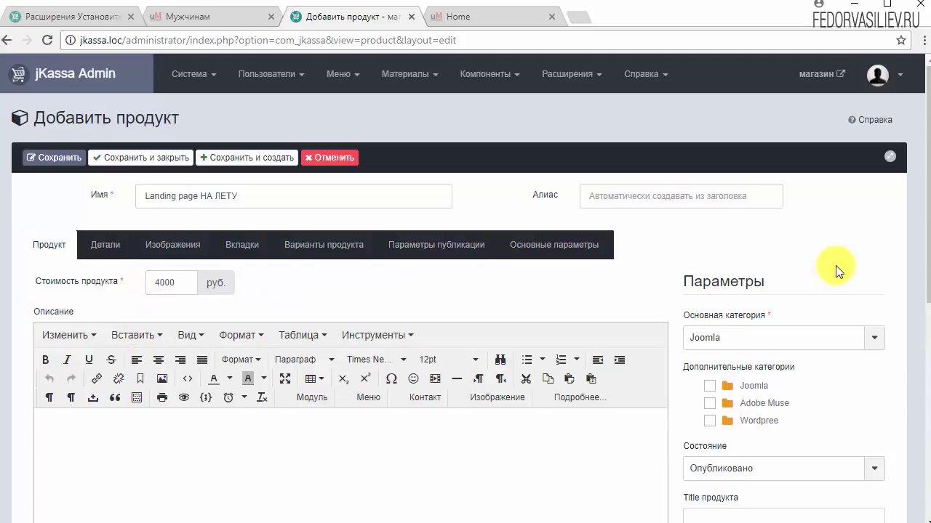
# Step: Check the available main categories, keeping Joomla selected, and view the additional category options
pyautogui.scroll(-1, 727, 254)
pyautogui.click(692, 265)
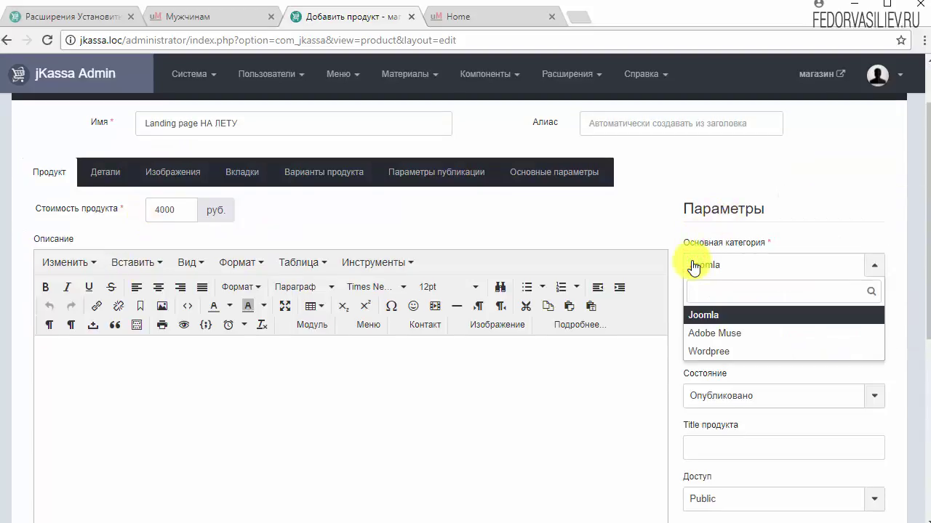
pyautogui.click(692, 265)
pyautogui.moveTo(755, 303)
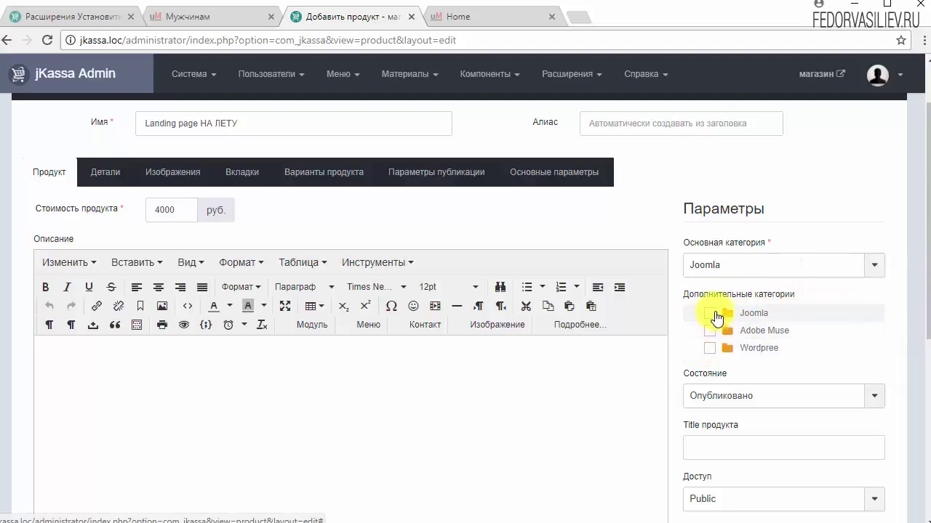
pyautogui.scroll(-1, 806, 333)
# Step: Copy the product name "Landing page НА ЛЕТУ" into the product's Title field
pyautogui.moveTo(695, 349)
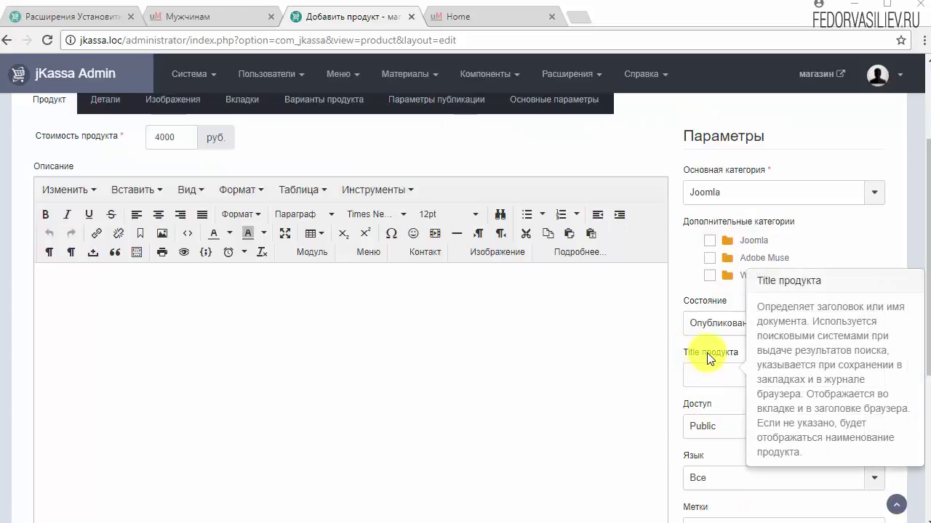
pyautogui.scroll(2, 709, 358)
pyautogui.moveTo(270, 202); pyautogui.dragTo(36, 192)
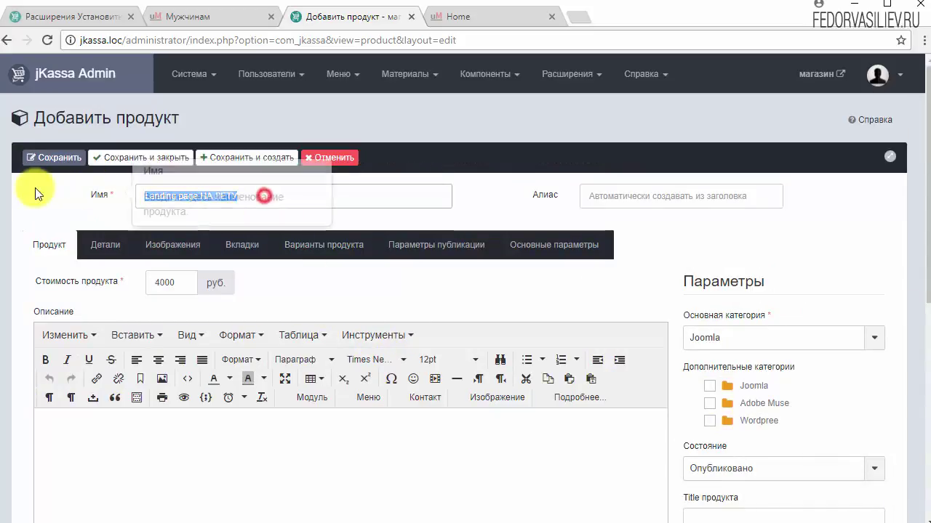
pyautogui.rightClick(163, 198)
pyautogui.click(167, 223)
pyautogui.scroll(-2, 877, 339)
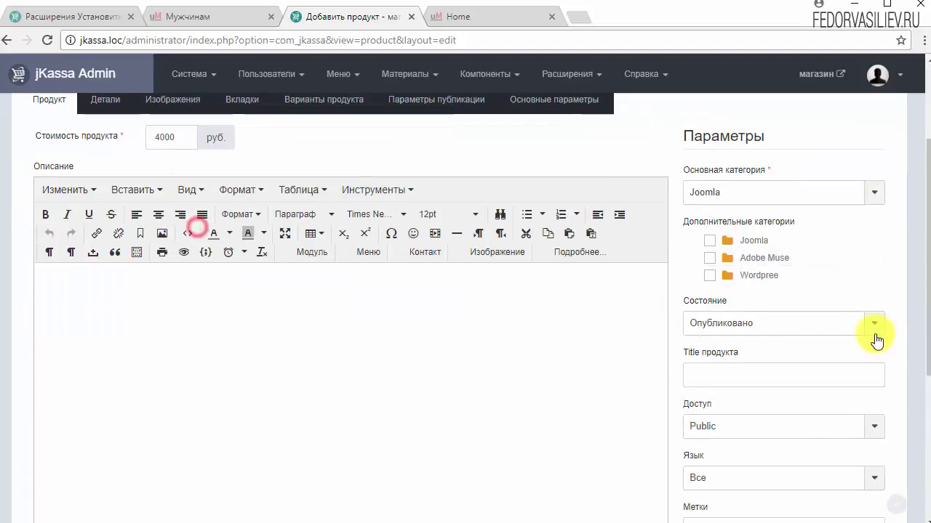
pyautogui.rightClick(749, 381)
pyautogui.click(780, 469)
# Step: Paste "Этот курс – концентрация всего моего опыта по настройке и оптимизации сайтов с использованием Gridbox 2." as the product description
pyautogui.scroll(-1, 821, 436)
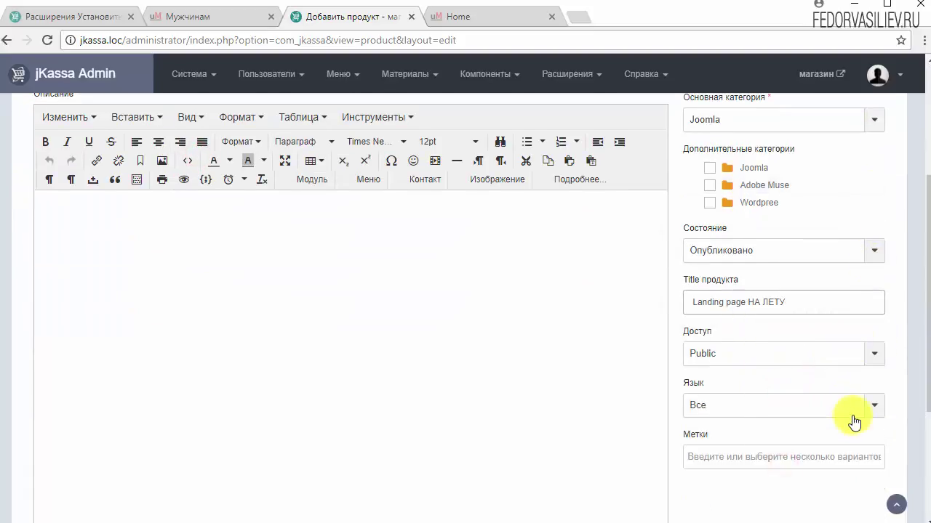
pyautogui.click(724, 459)
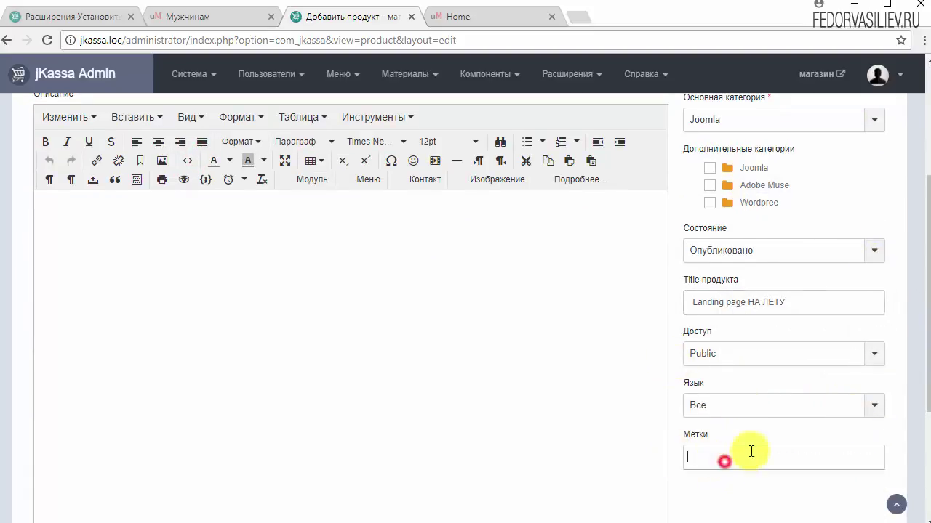
pyautogui.scroll(2, 815, 390)
pyautogui.scroll(-1, 208, 415)
pyautogui.click(214, 386)
pyautogui.scroll(-2, 113, 378)
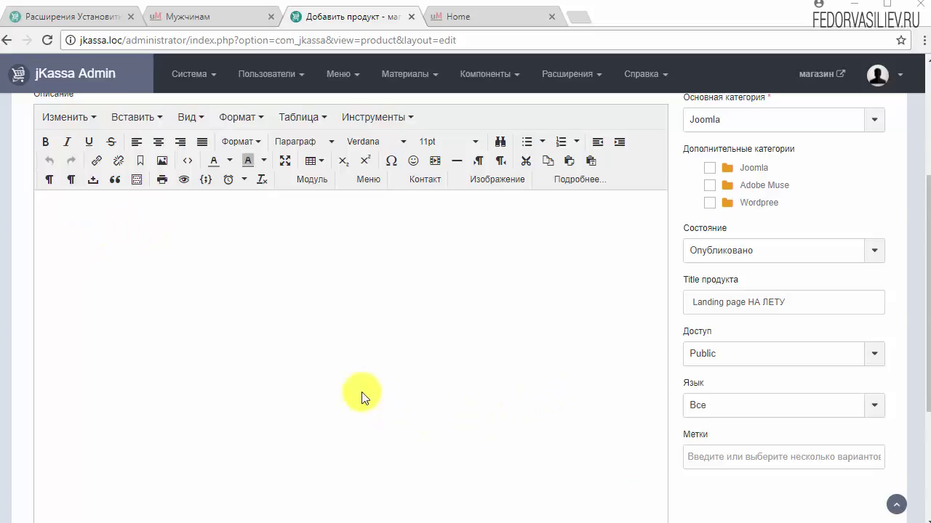
pyautogui.scroll(1, 342, 386)
pyautogui.click(91, 303)
pyautogui.hotkey('ctrl', 'v')
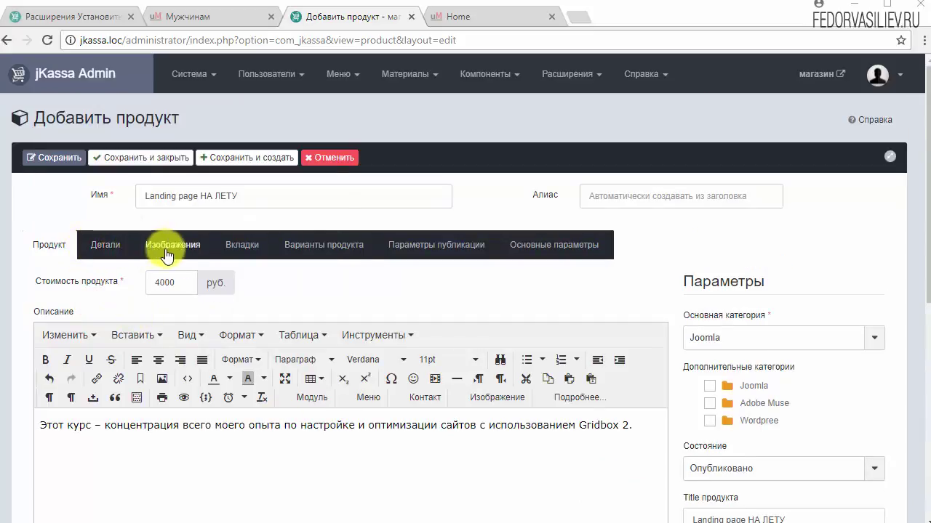
# Step: Examine the product's detail settings: product code, manufacturer, order form, related products and the note about attributes
pyautogui.click(116, 245)
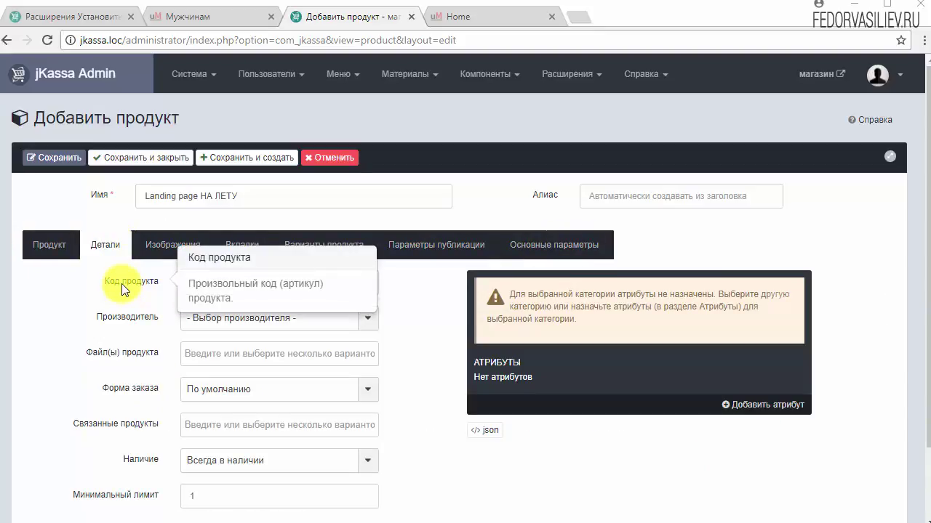
pyautogui.click(293, 283)
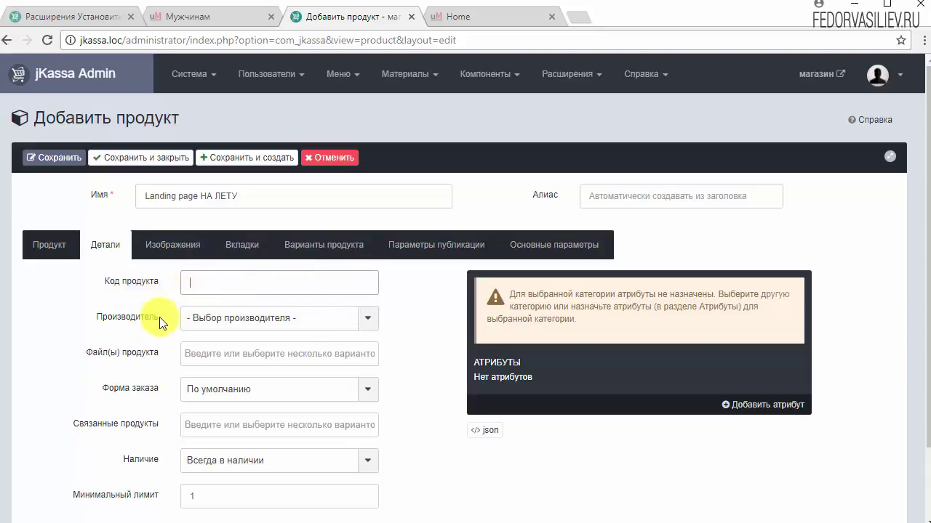
pyautogui.click(335, 324)
pyautogui.click(363, 319)
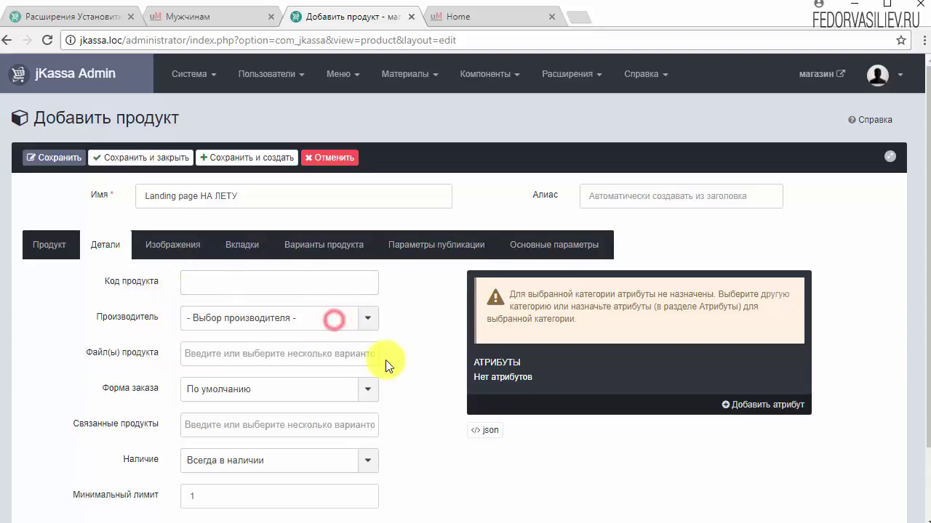
pyautogui.scroll(-1, 385, 360)
pyautogui.click(243, 324)
pyautogui.click(215, 351)
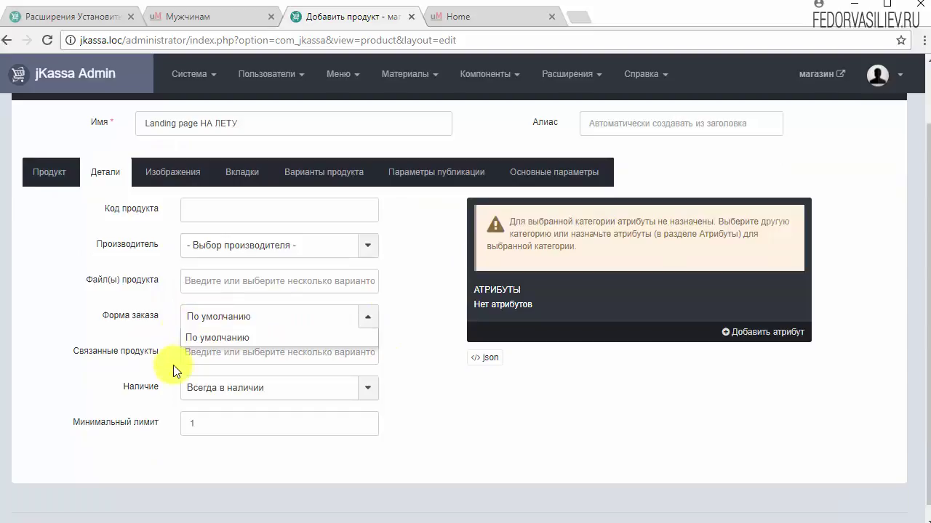
pyautogui.click(124, 350)
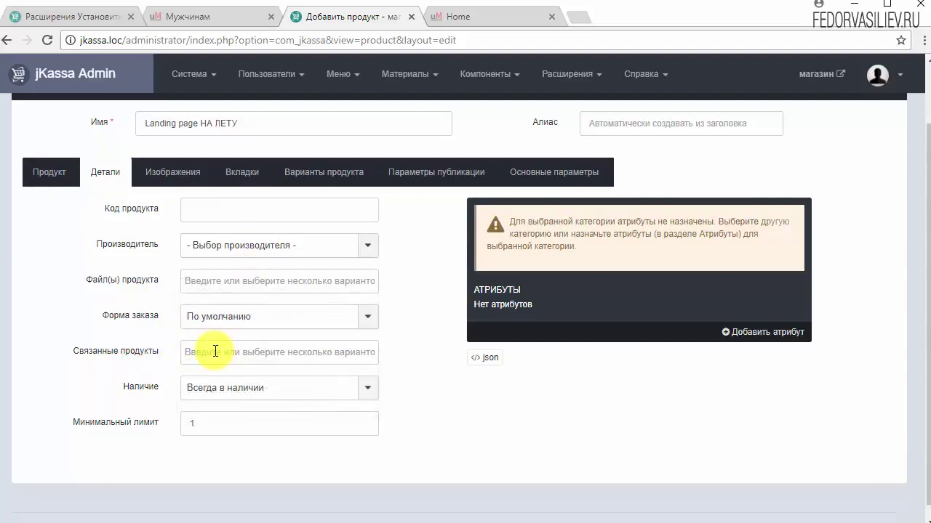
pyautogui.click(214, 351)
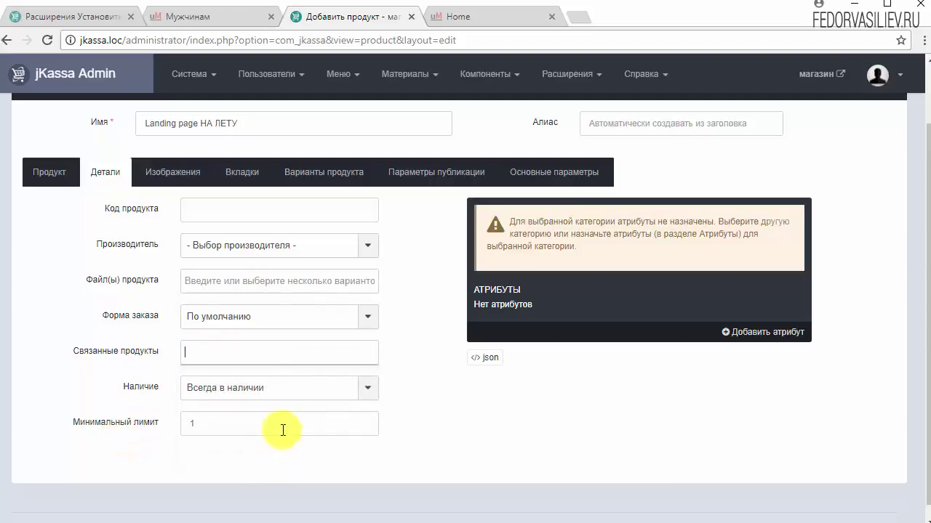
pyautogui.moveTo(578, 255); pyautogui.dragTo(537, 221)
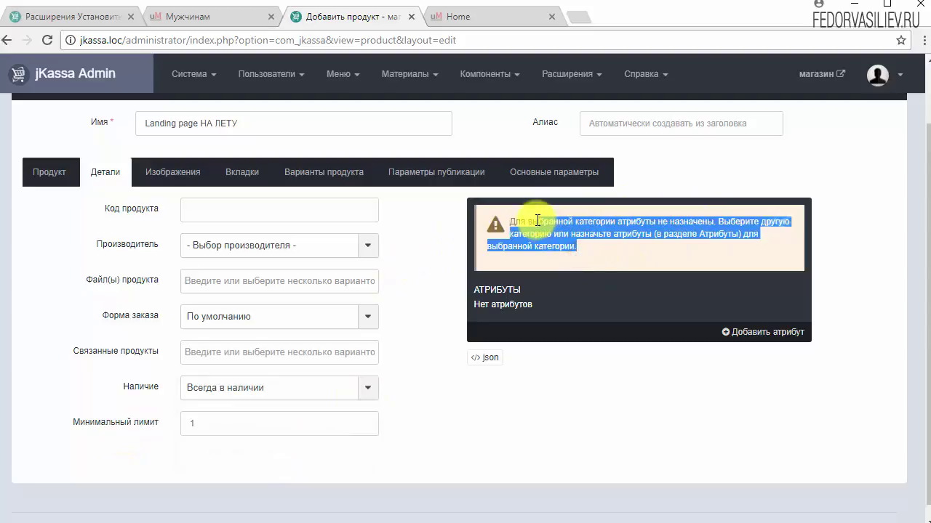
# Step: Review the product's image settings and thumbnail size notes, comparing them with the product images in the demo store
pyautogui.click(181, 183)
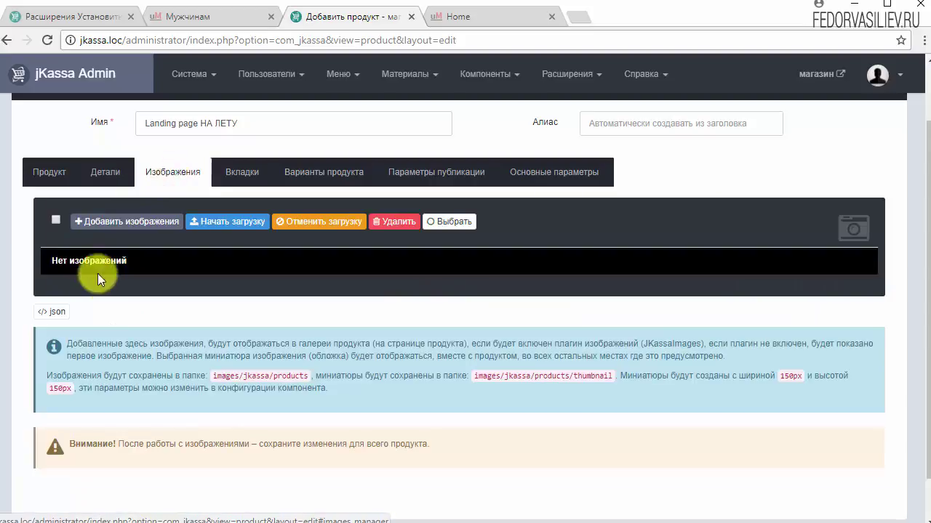
pyautogui.moveTo(67, 341); pyautogui.dragTo(398, 407)
pyautogui.click(461, 390)
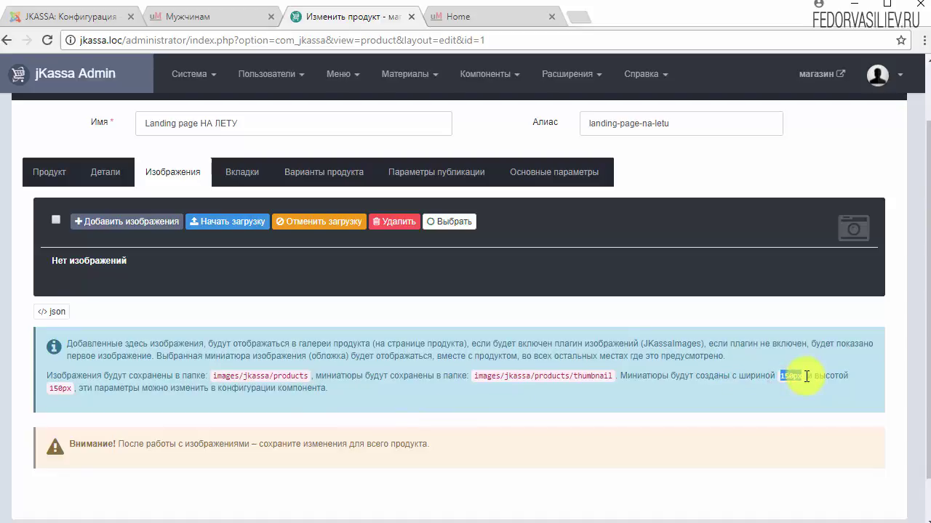
pyautogui.click(212, 22)
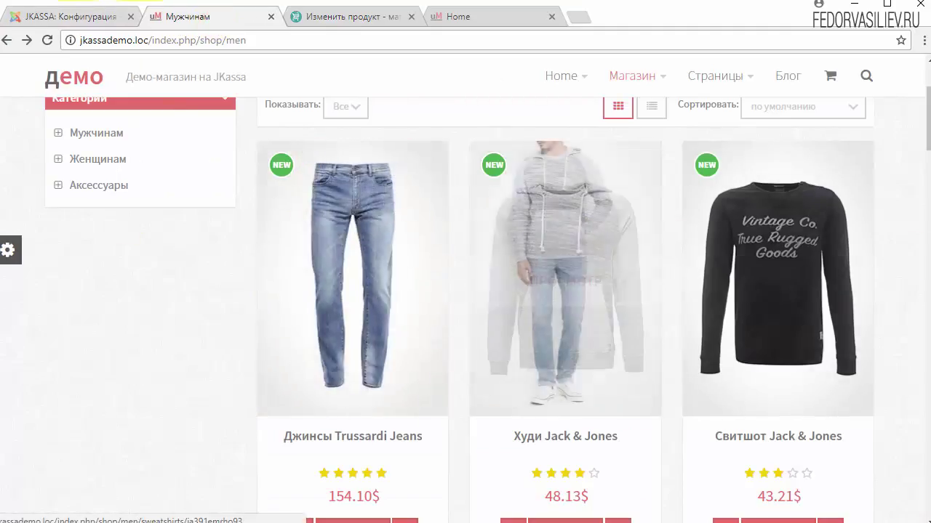
pyautogui.click(331, 24)
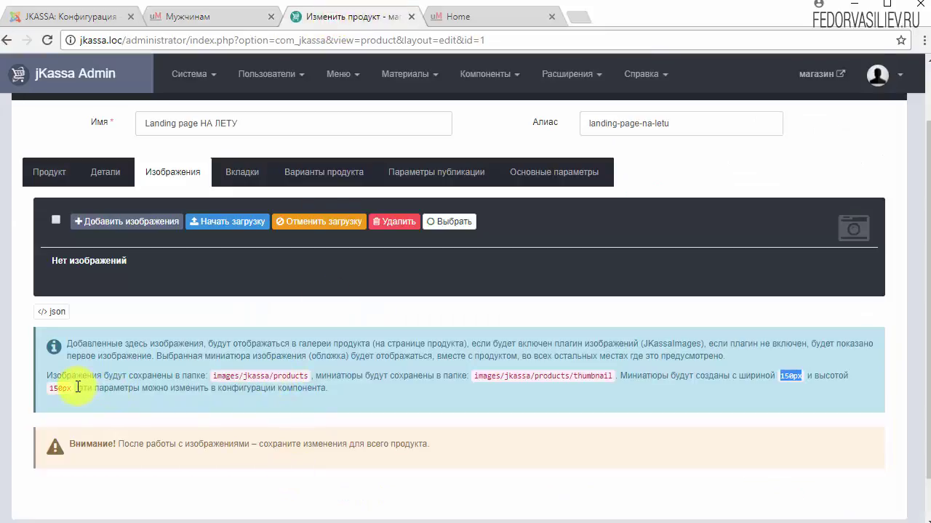
pyautogui.click(782, 374)
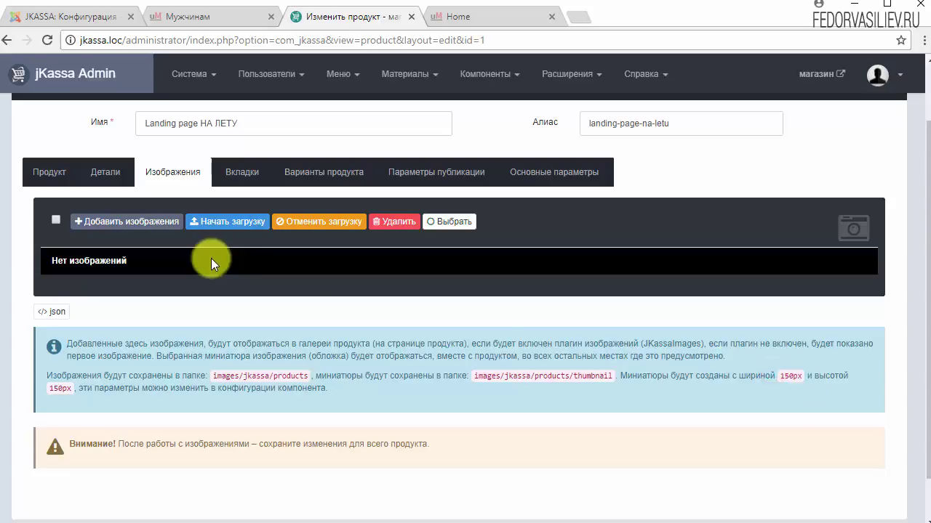
pyautogui.scroll(1, 408, 227)
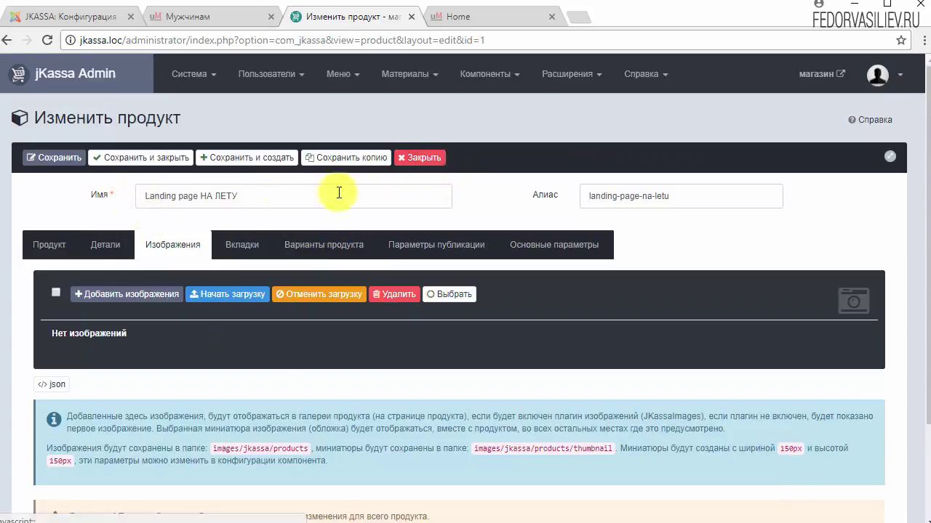
# Step: Close the product without further changes and open the JKASSA component configuration
pyautogui.click(248, 191)
pyautogui.tripleClick(307, 199)
pyautogui.click(417, 159)
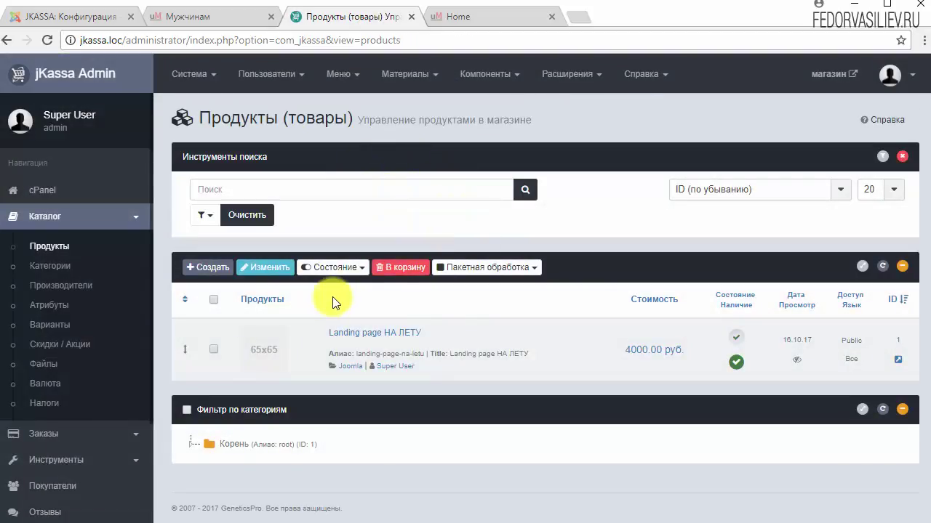
pyautogui.scroll(-2, 111, 434)
pyautogui.click(56, 430)
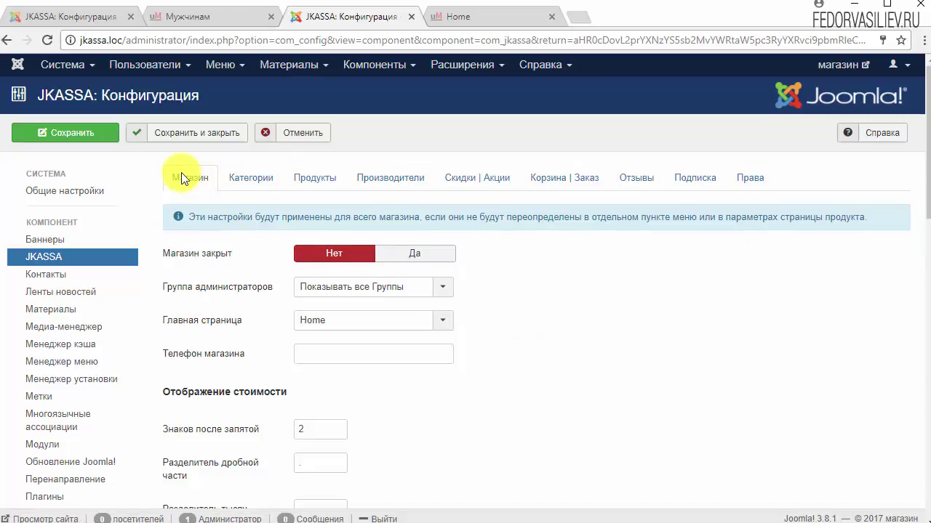
# Step: Set the store's thumbnail width to 263 and thumbnail height to 380, saving and closing the configuration
pyautogui.scroll(-7, 541, 283)
pyautogui.scroll(-4, 541, 282)
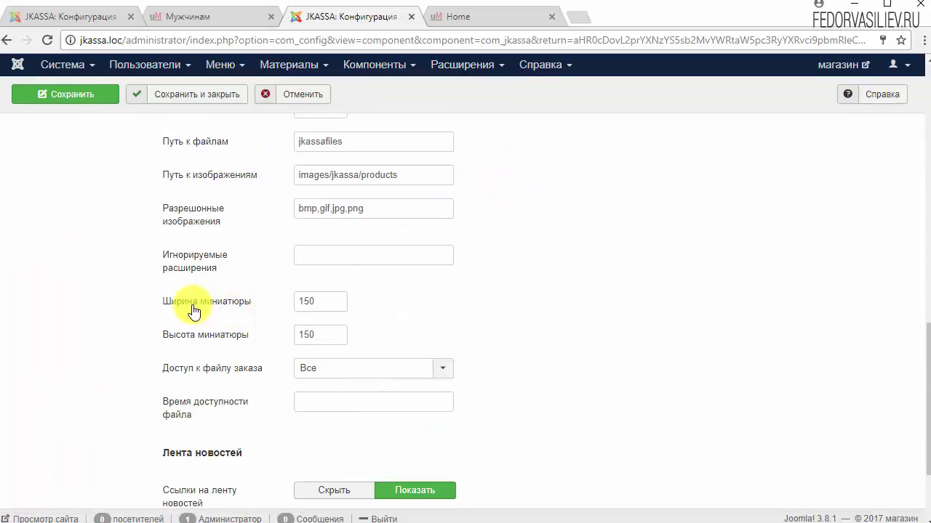
pyautogui.doubleClick(322, 302)
pyautogui.doubleClick(326, 338)
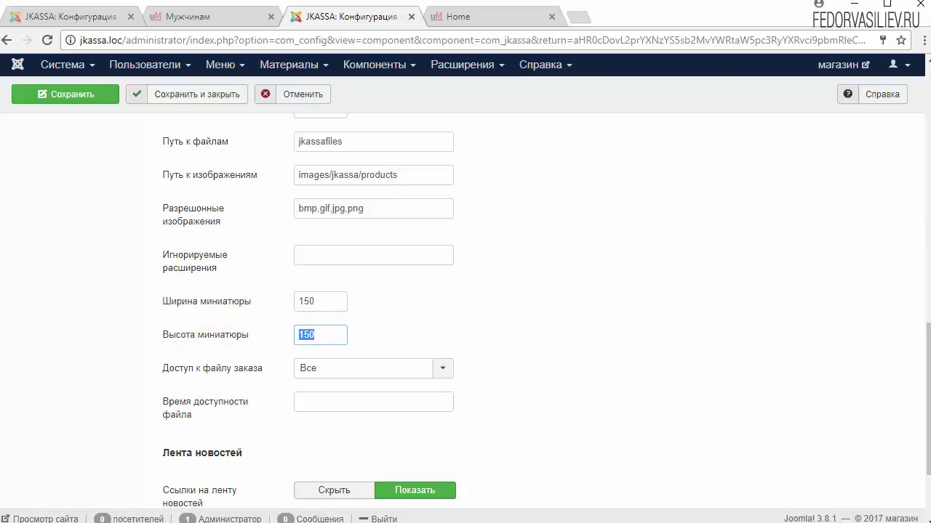
pyautogui.click(317, 304)
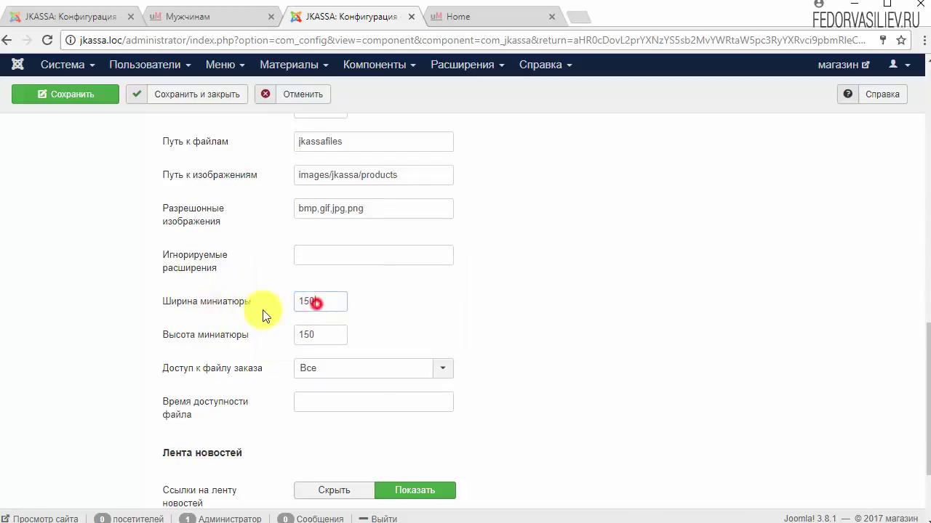
pyautogui.rightClick(306, 301)
pyautogui.click(339, 350)
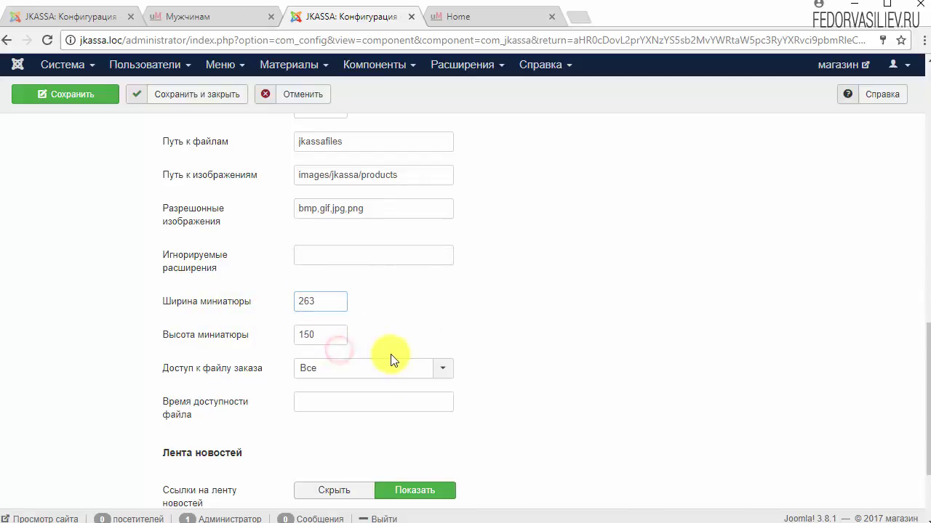
pyautogui.doubleClick(305, 334)
pyautogui.rightClick(310, 333)
pyautogui.click(339, 379)
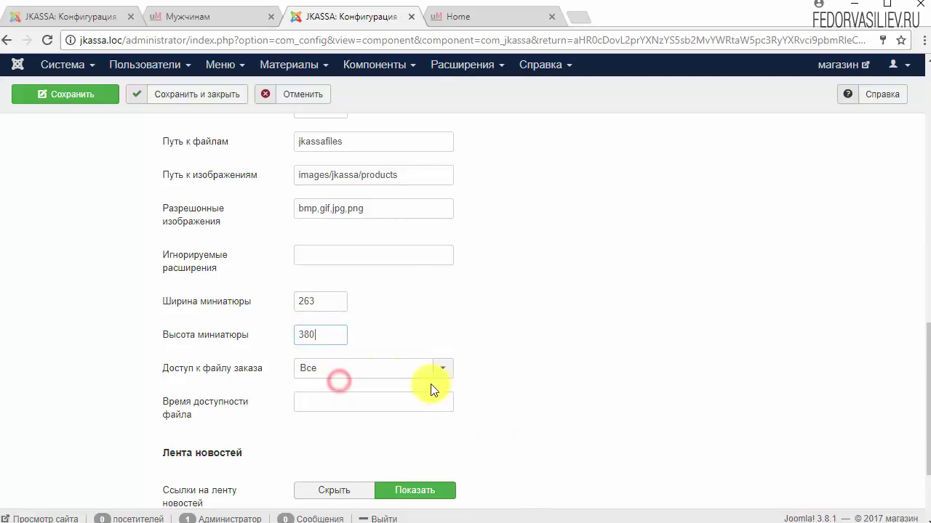
pyautogui.click(181, 95)
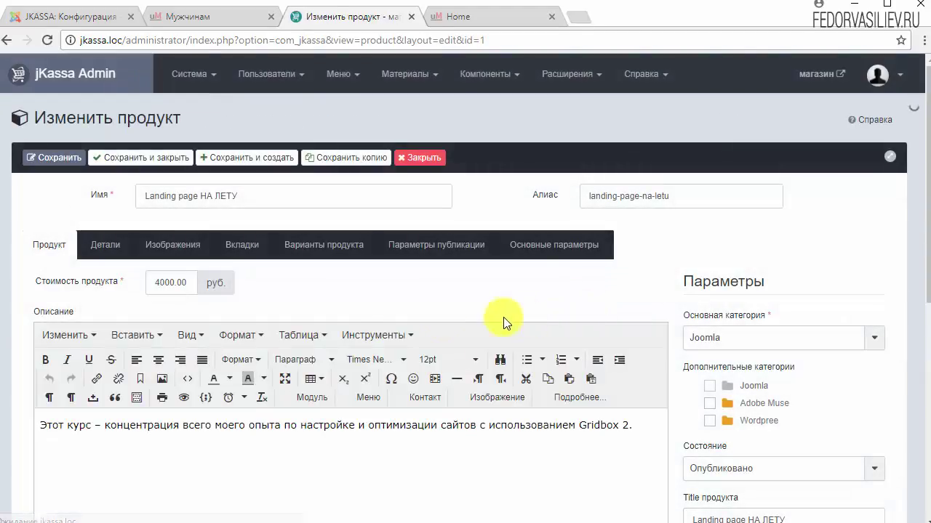
# Step: Add 9.jpg, B1.png, B3.png, B7.png and B8.png to the images of "Landing page НА ЛЕТУ" and upload them all
pyautogui.click(174, 247)
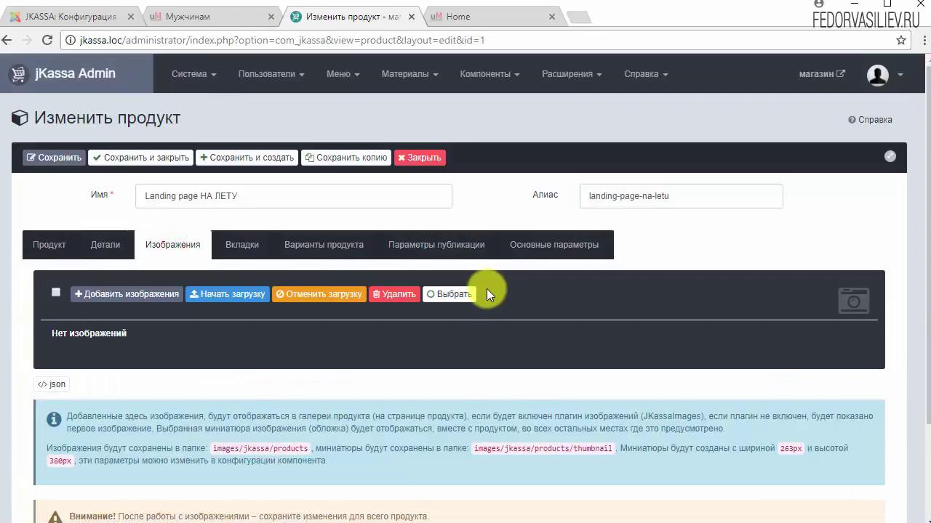
pyautogui.scroll(-1, 486, 288)
pyautogui.click(145, 221)
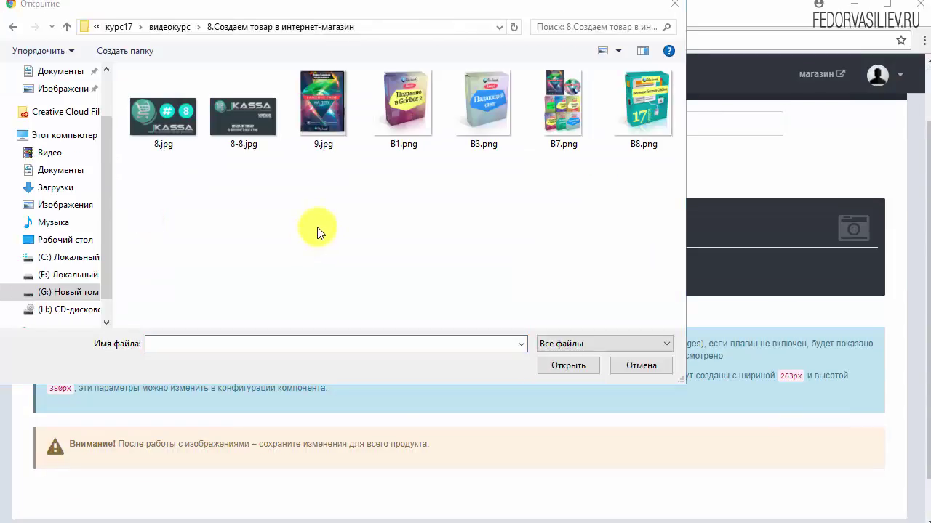
pyautogui.moveTo(664, 168); pyautogui.dragTo(342, 92)
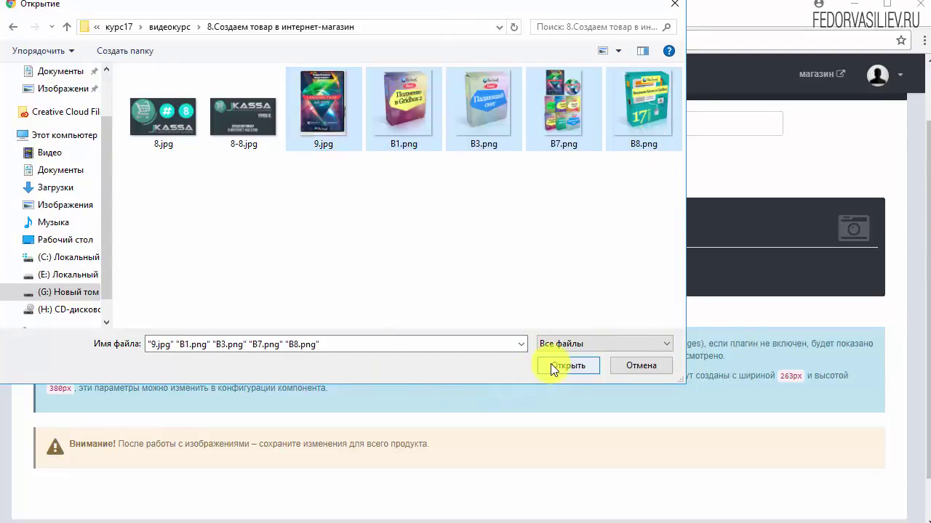
pyautogui.click(550, 364)
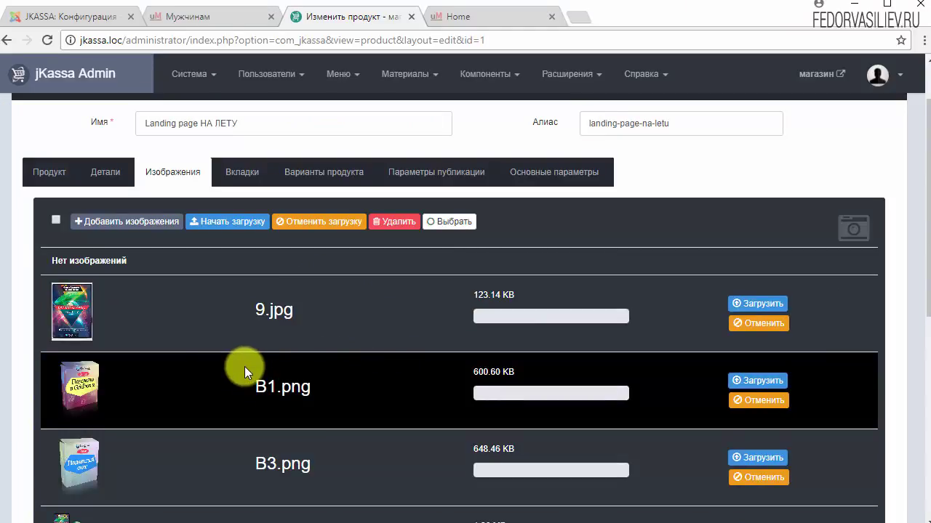
pyautogui.scroll(-4, 182, 350)
pyautogui.scroll(4, 182, 351)
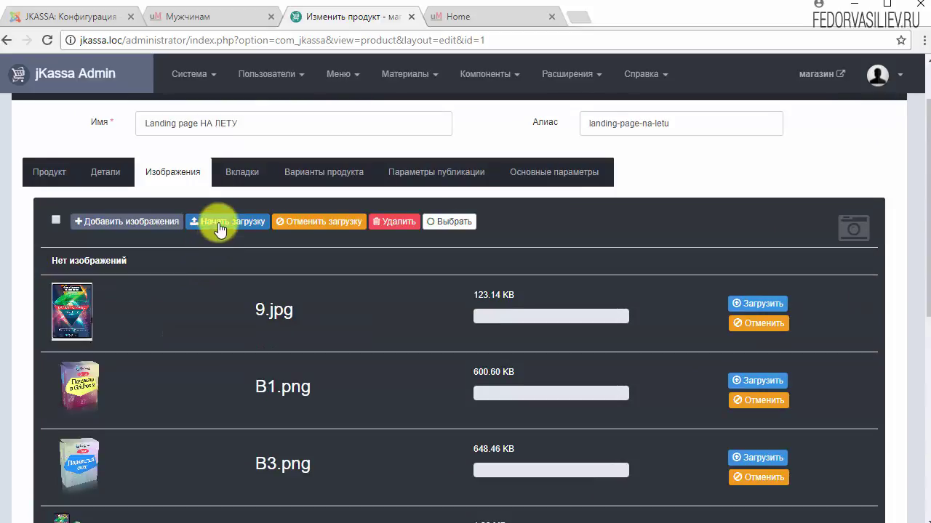
pyautogui.click(220, 226)
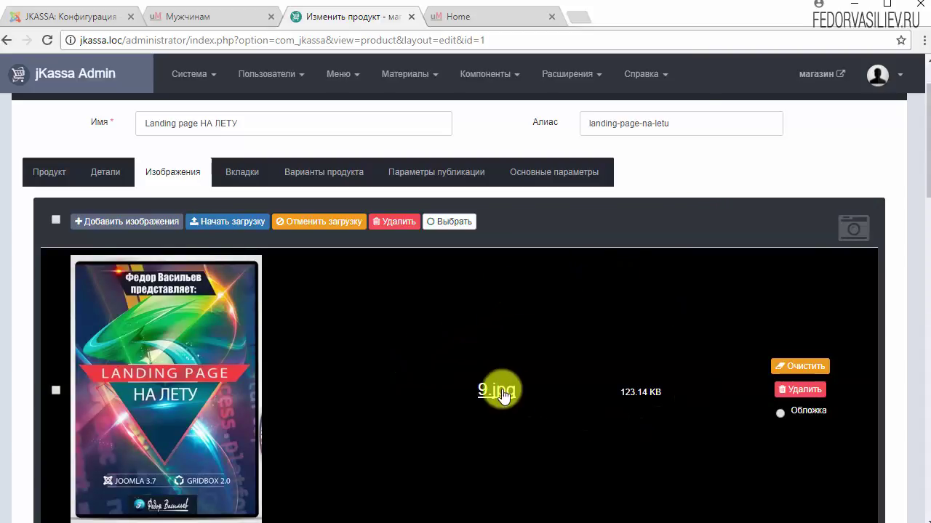
# Step: Examine the uploaded product images and the options offered for each one
pyautogui.scroll(-2, 650, 299)
pyautogui.scroll(2, 647, 296)
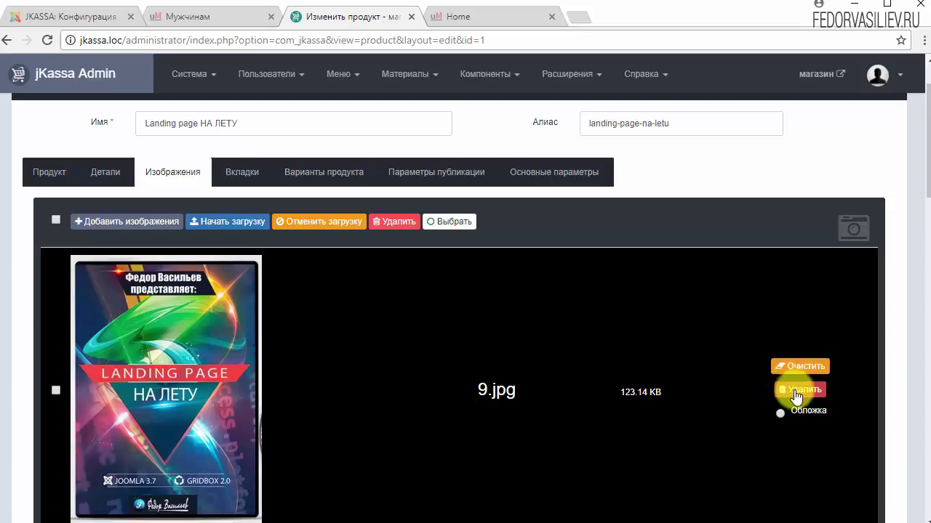
pyautogui.scroll(-2, 661, 264)
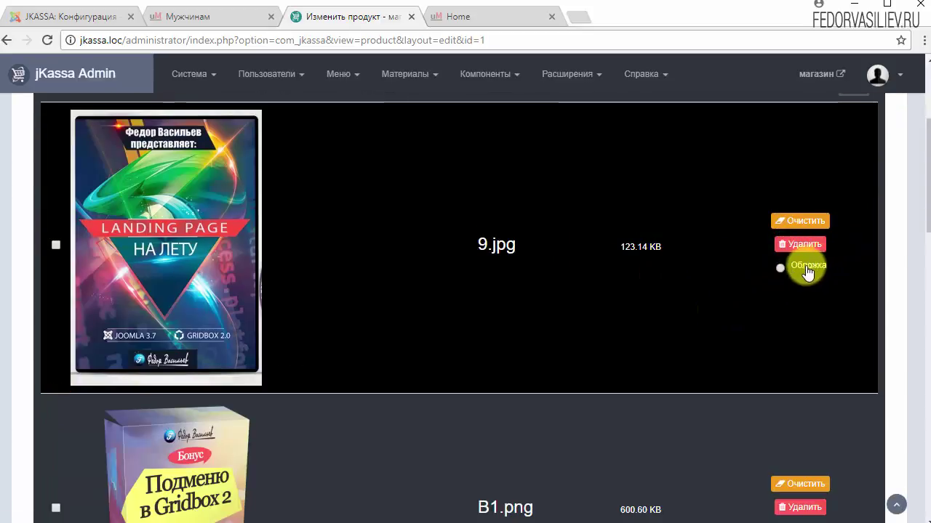
pyautogui.scroll(-10, 249, 327)
pyautogui.scroll(5, 249, 331)
pyautogui.scroll(-2, 249, 328)
pyautogui.scroll(20, 166, 322)
pyautogui.scroll(-2, 332, 345)
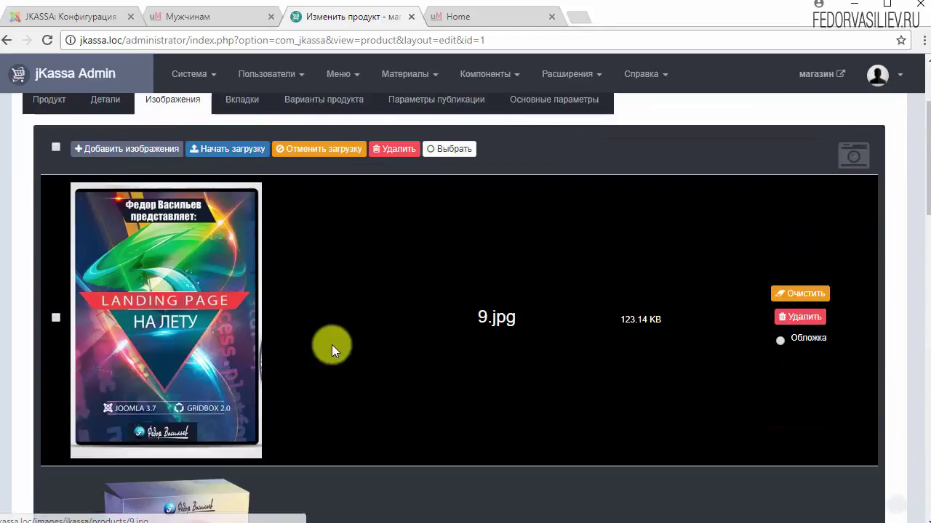
# Step: Make 9.jpg the product's cover image and save the product
pyautogui.click(780, 341)
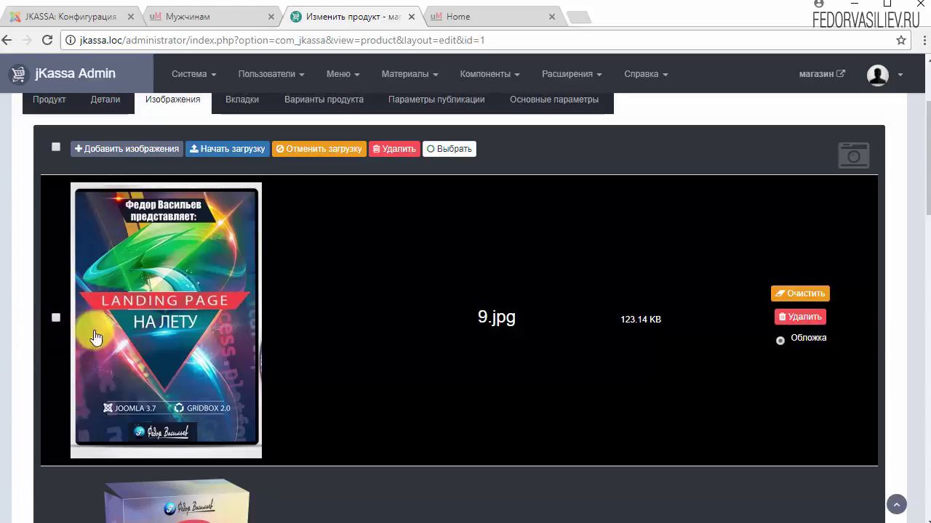
pyautogui.scroll(2, 343, 362)
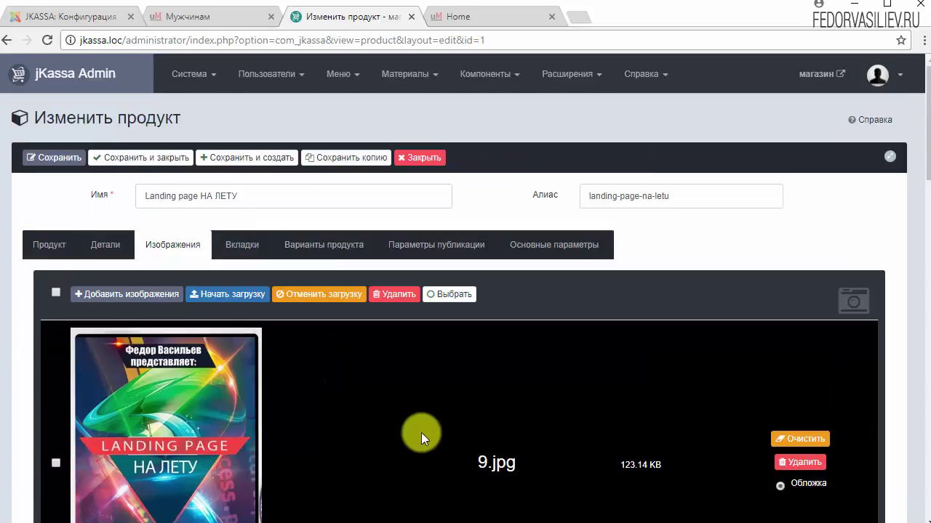
pyautogui.click(50, 157)
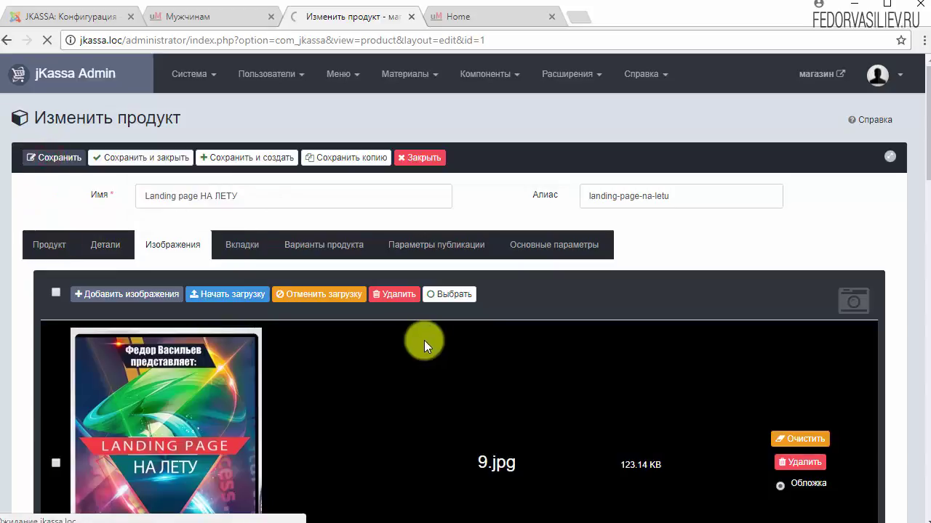
pyautogui.scroll(-1, 547, 400)
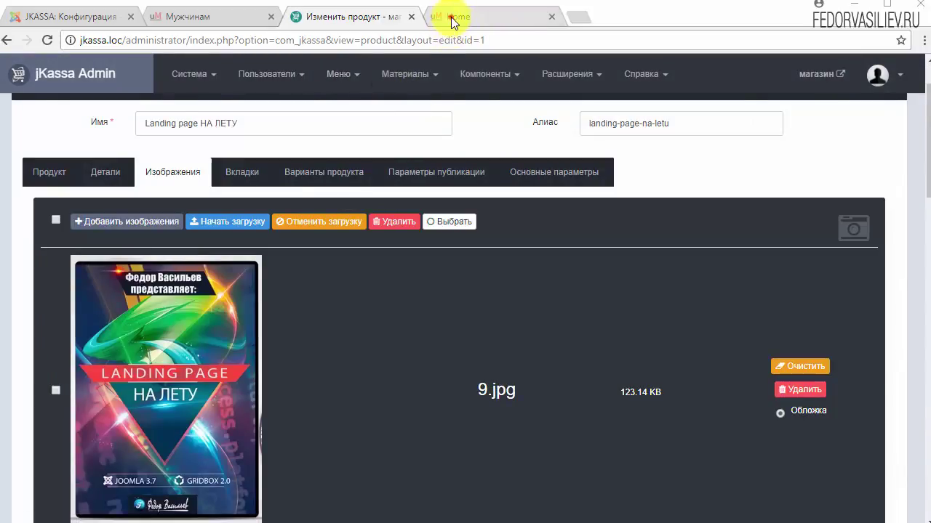
# Step: Check the Joomla category page from the storefront home page, then return to the home page
pyautogui.click(451, 18)
pyautogui.scroll(5, 381, 159)
pyautogui.scroll(-10, 97, 146)
pyautogui.click(139, 254)
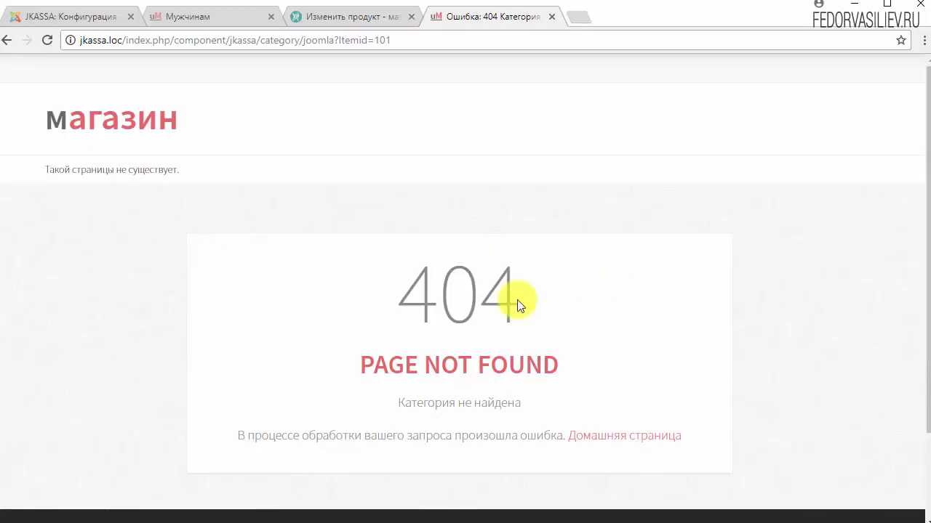
pyautogui.scroll(-2, 377, 288)
pyautogui.scroll(2, 141, 194)
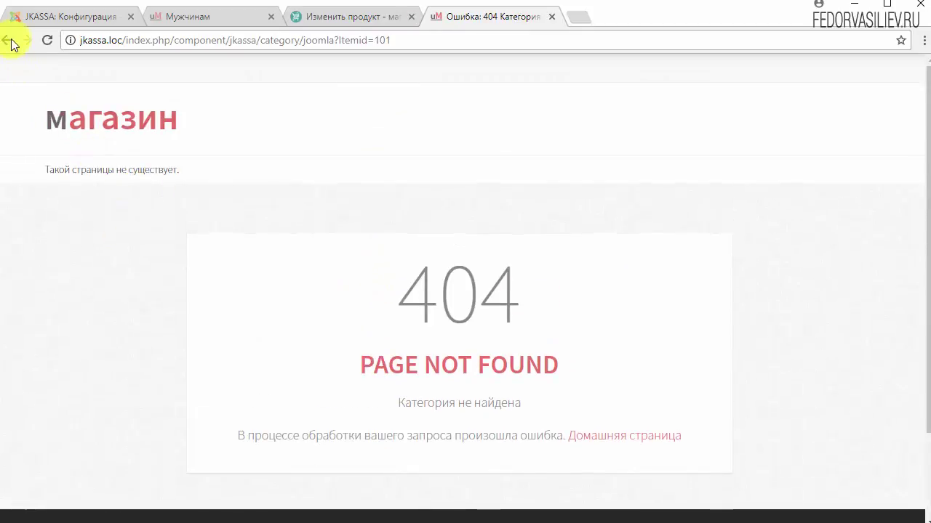
pyautogui.click(10, 41)
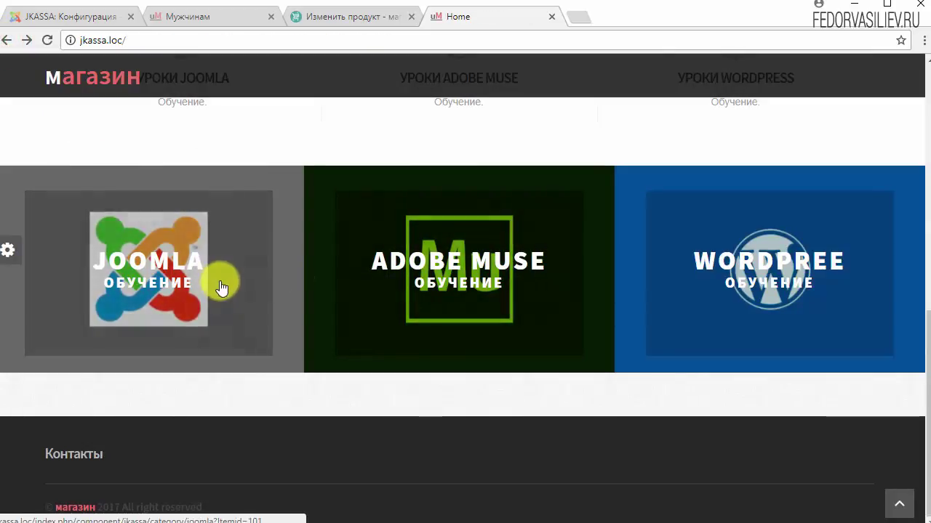
# Step: Close the product in the store administration and open the site's Main Menu items
pyautogui.click(384, 14)
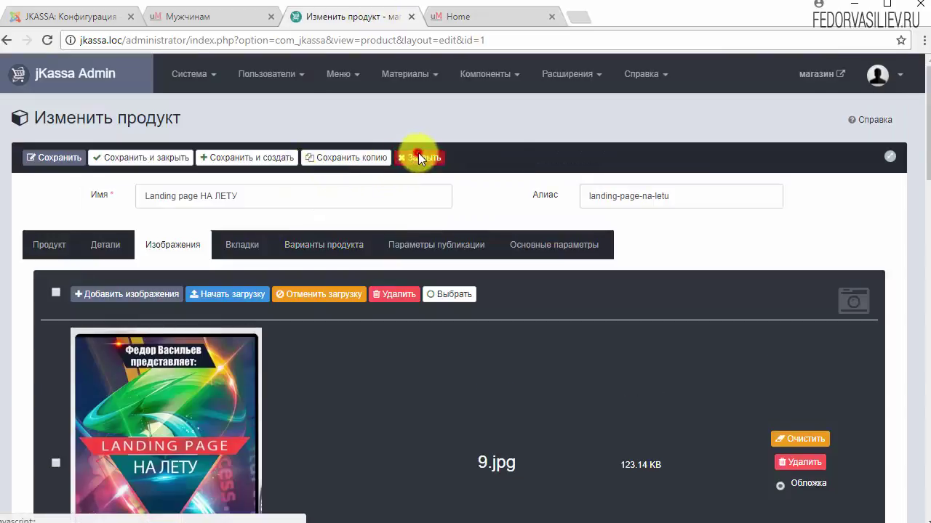
pyautogui.click(418, 157)
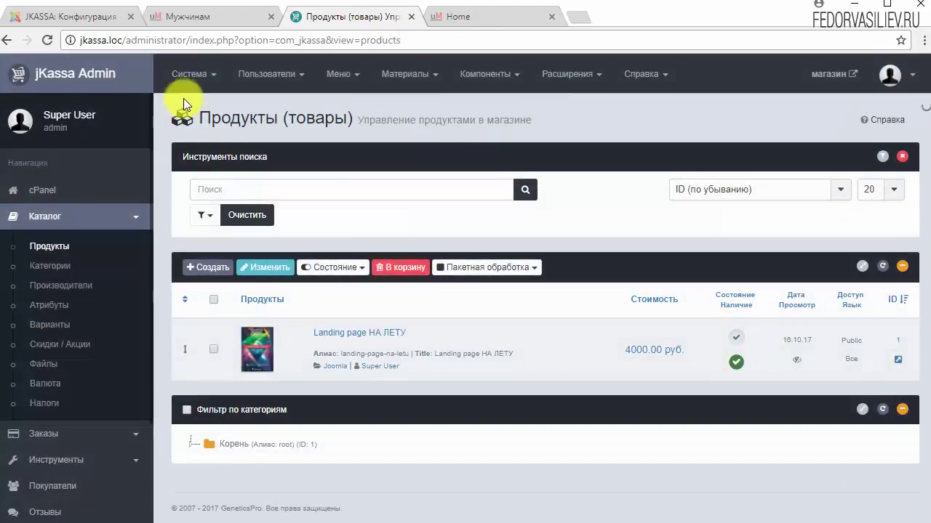
pyautogui.click(185, 73)
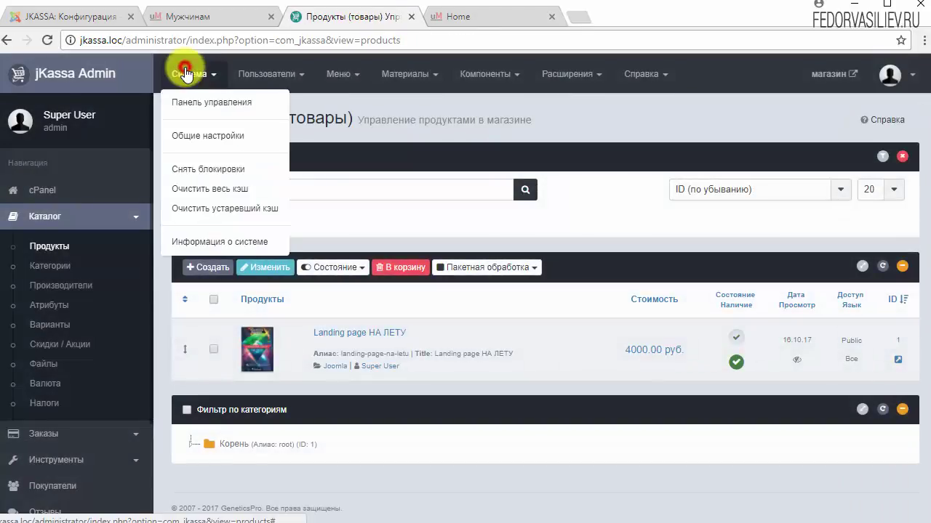
pyautogui.moveTo(331, 87)
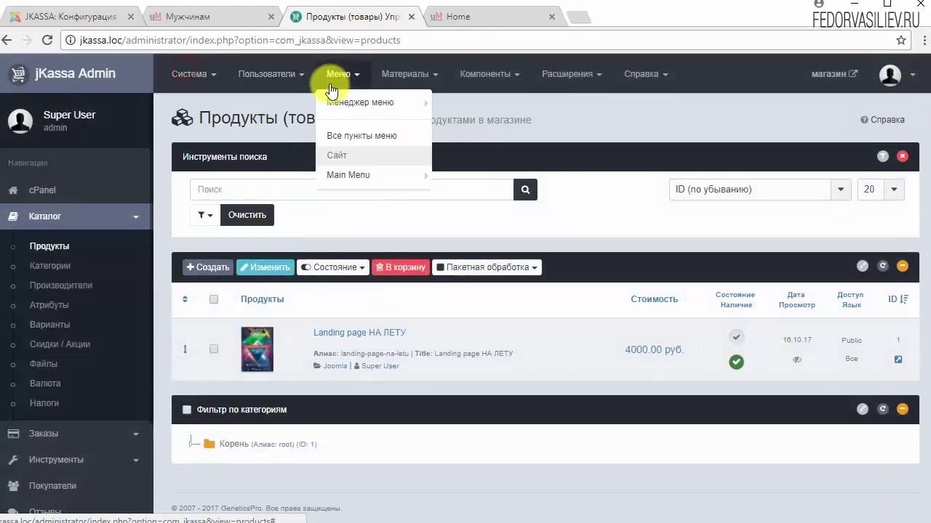
pyautogui.click(350, 176)
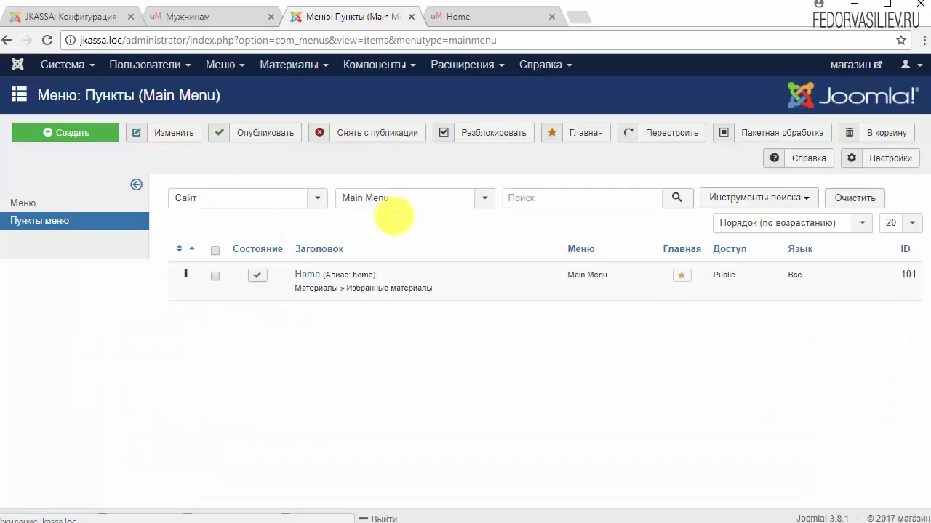
# Step: Create a new Main Menu item titled "Курсы по Joomla"
pyautogui.click(103, 139)
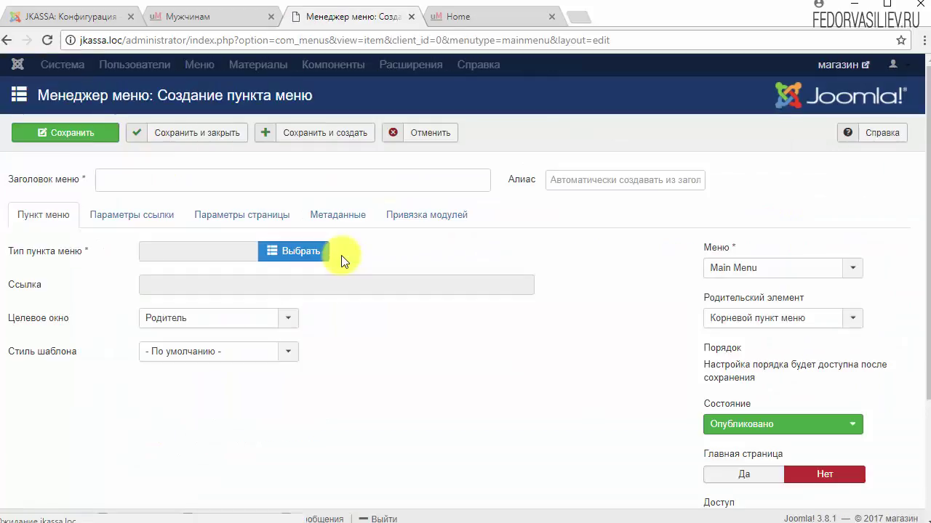
pyautogui.click(141, 184)
pyautogui.click(142, 184)
pyautogui.write('Курсы по Joomla')
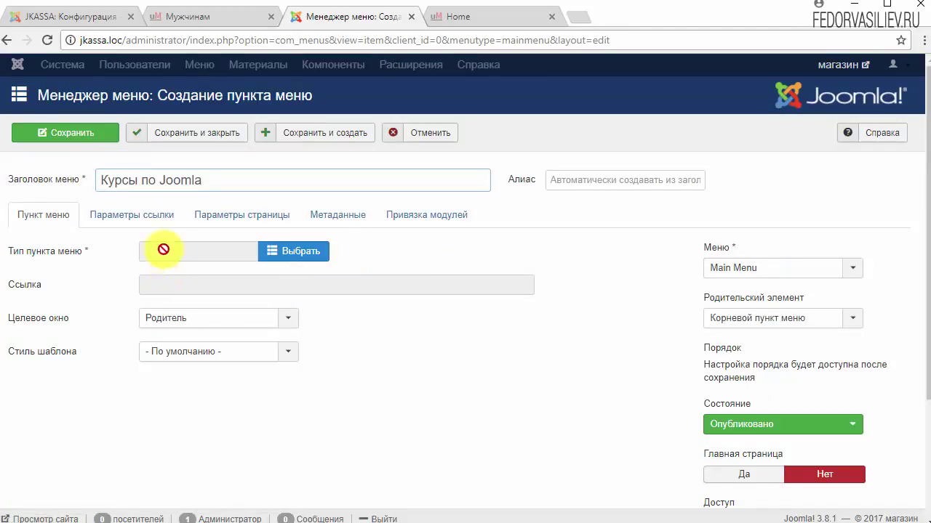
# Step: Set the menu item type to the JKASSA "Продукты (категория)" view, select the Joomla category and save the item
pyautogui.click(301, 252)
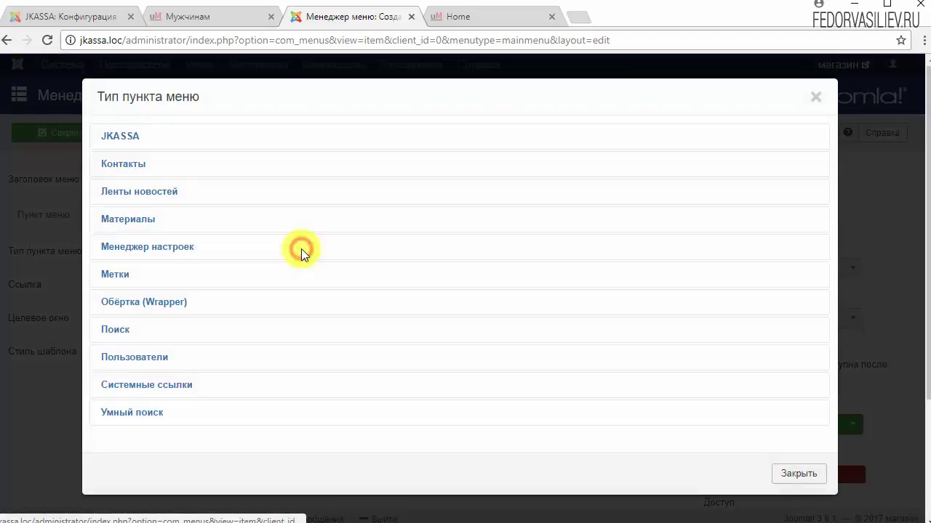
pyautogui.click(117, 138)
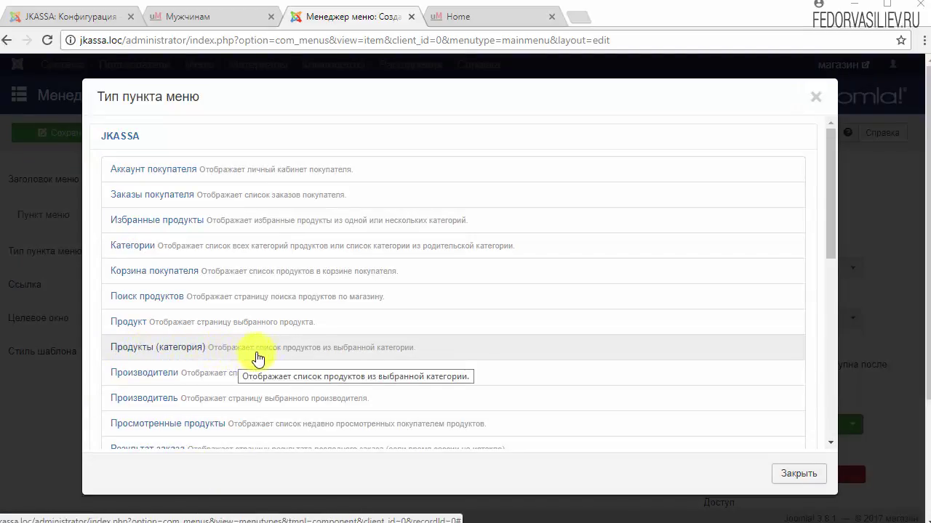
pyautogui.click(158, 351)
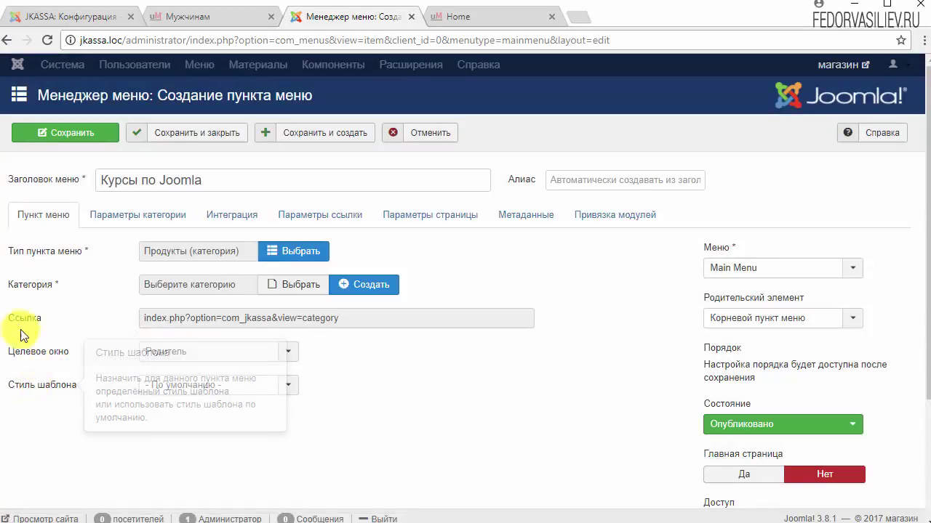
pyautogui.click(288, 287)
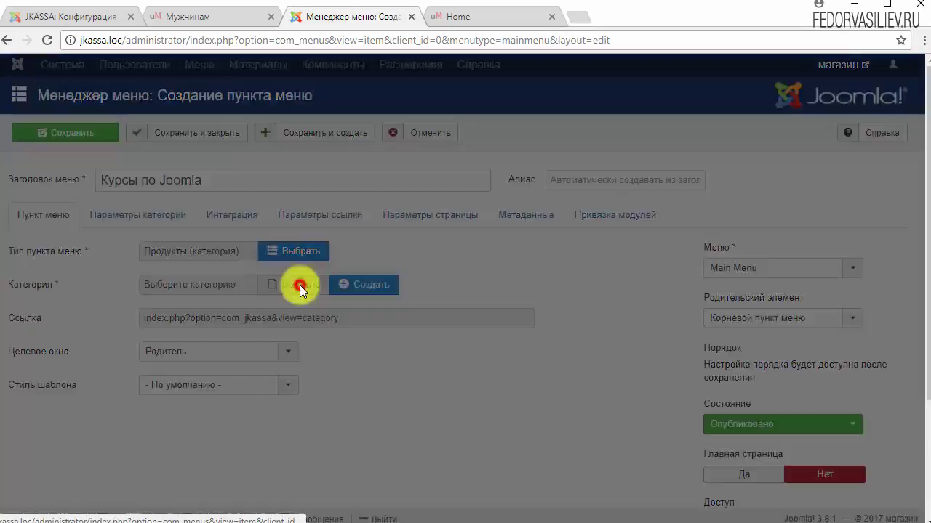
pyautogui.click(117, 229)
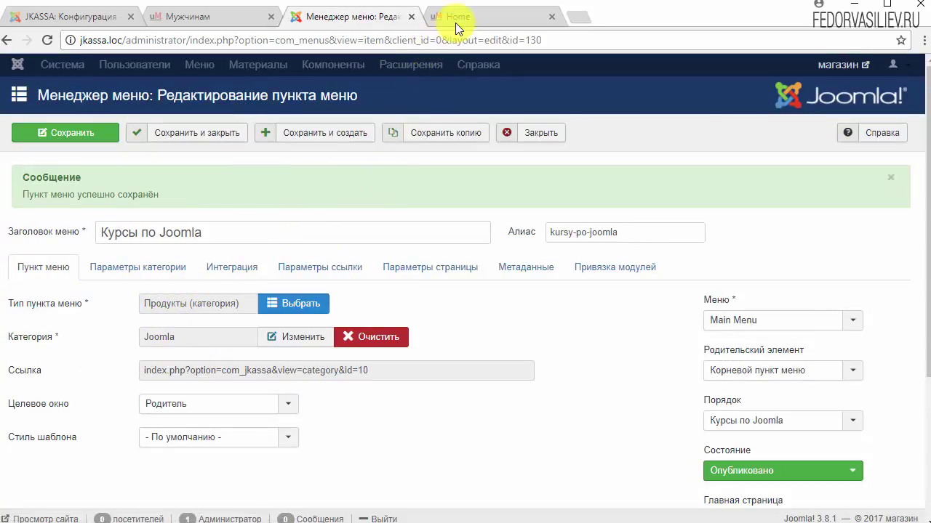
# Step: Reload the storefront home page and open the Joomla courses category from its tile to check the product listing
pyautogui.click(456, 20)
pyautogui.click(48, 41)
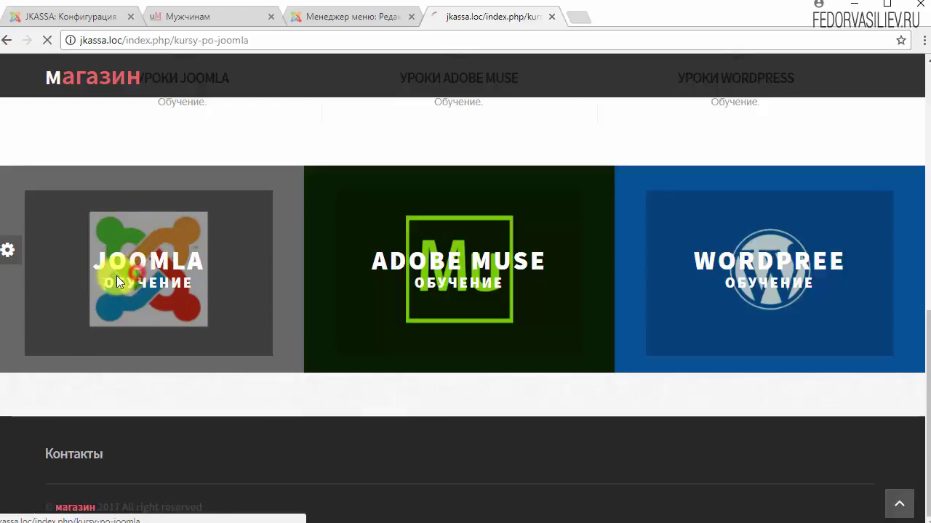
pyautogui.scroll(-1, 259, 191)
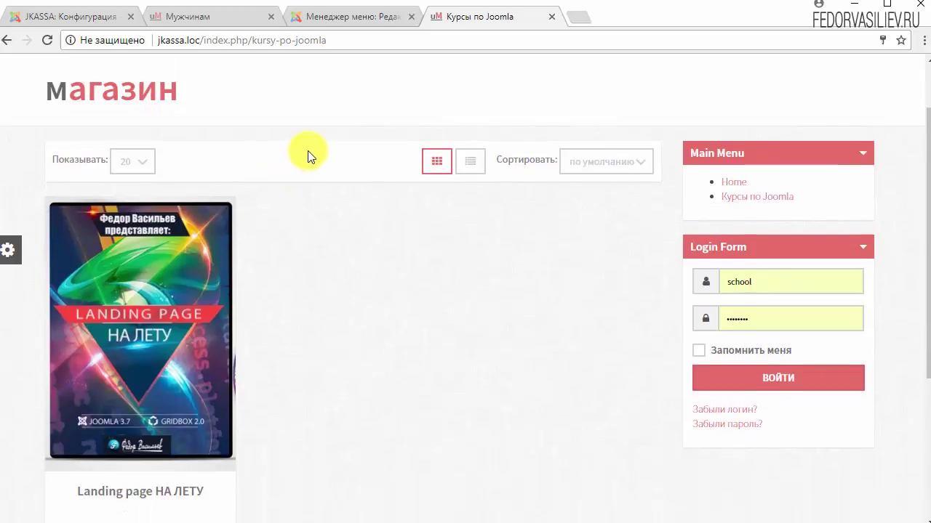
pyautogui.scroll(-3, 308, 155)
pyautogui.scroll(3, 410, 235)
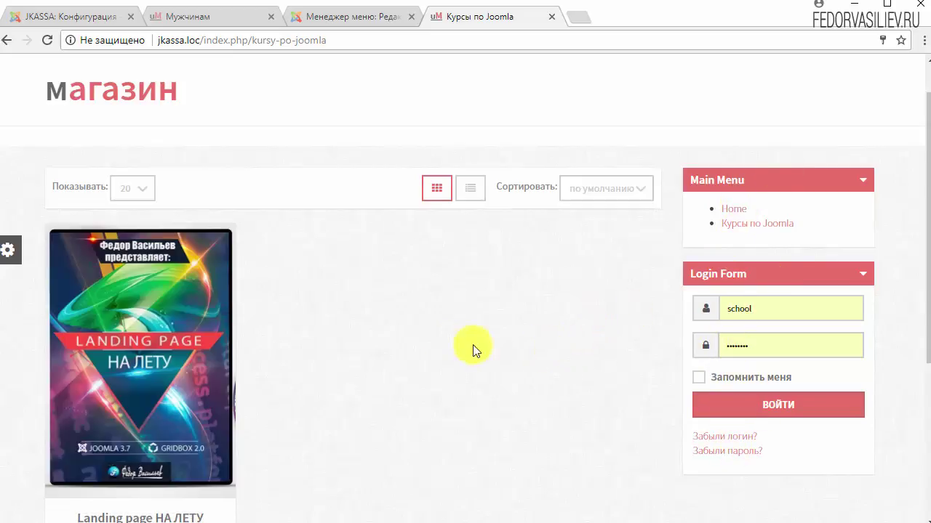
pyautogui.press('F5')
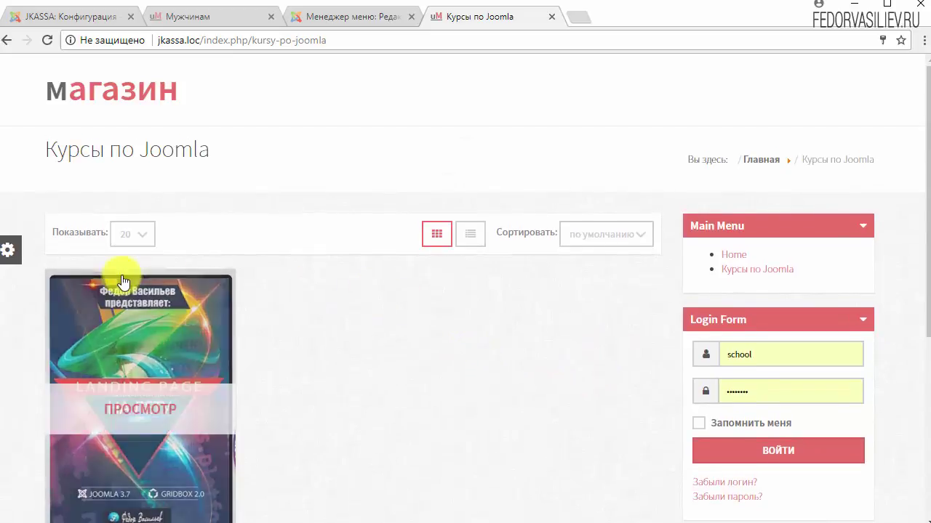
# Step: Check the category page's breadcrumbs, list and grid layouts, and the options for products shown per page
pyautogui.moveTo(677, 156); pyautogui.dragTo(876, 160)
pyautogui.click(443, 169)
pyautogui.click(465, 242)
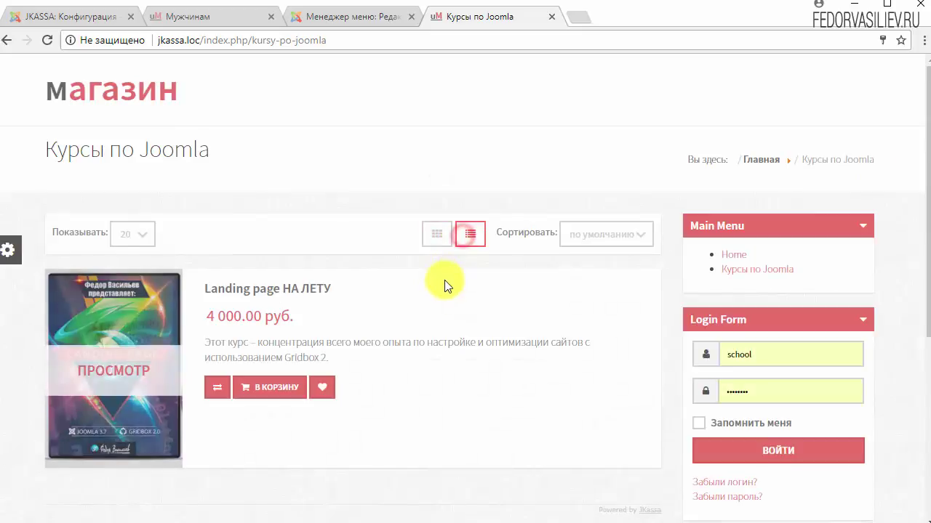
pyautogui.click(437, 236)
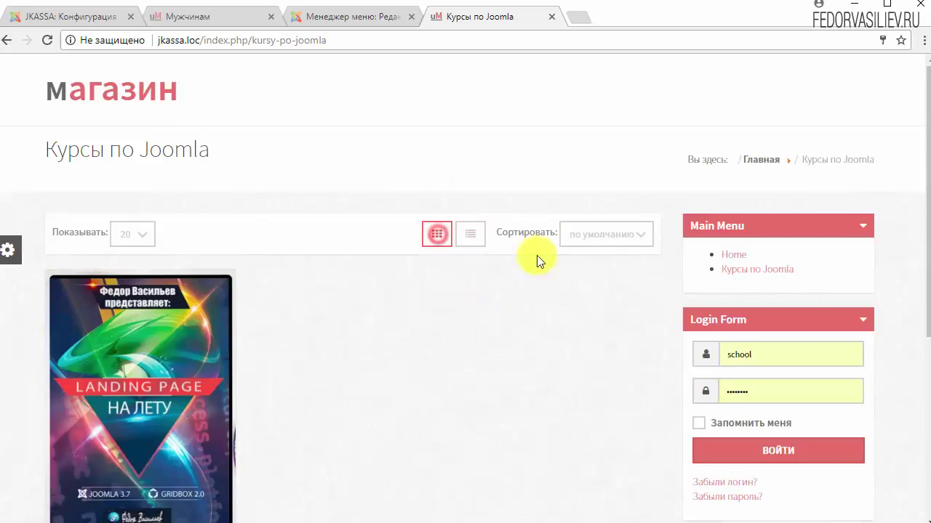
pyautogui.click(305, 204)
pyautogui.click(148, 235)
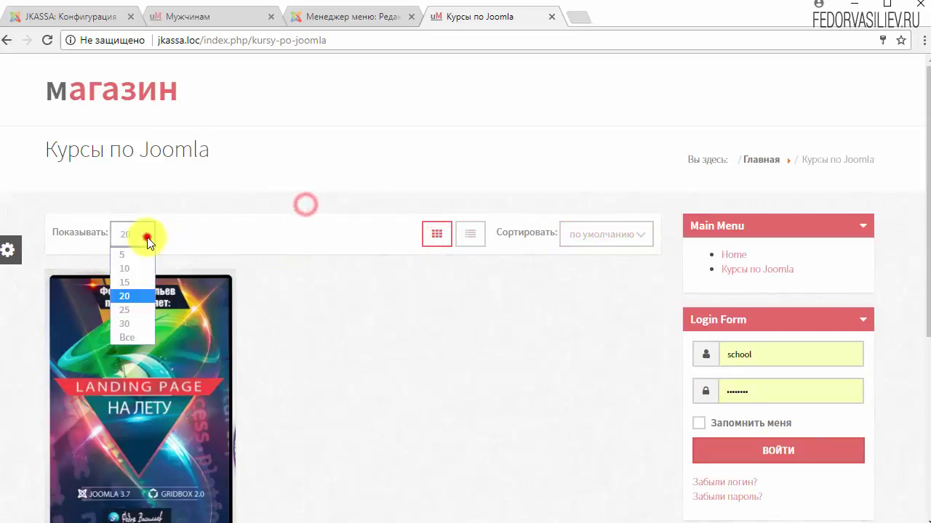
pyautogui.click(147, 237)
# Step: Examine the "Landing page НА ЛЕТУ" product card, open its quick preview and close it
pyautogui.scroll(-2, 300, 194)
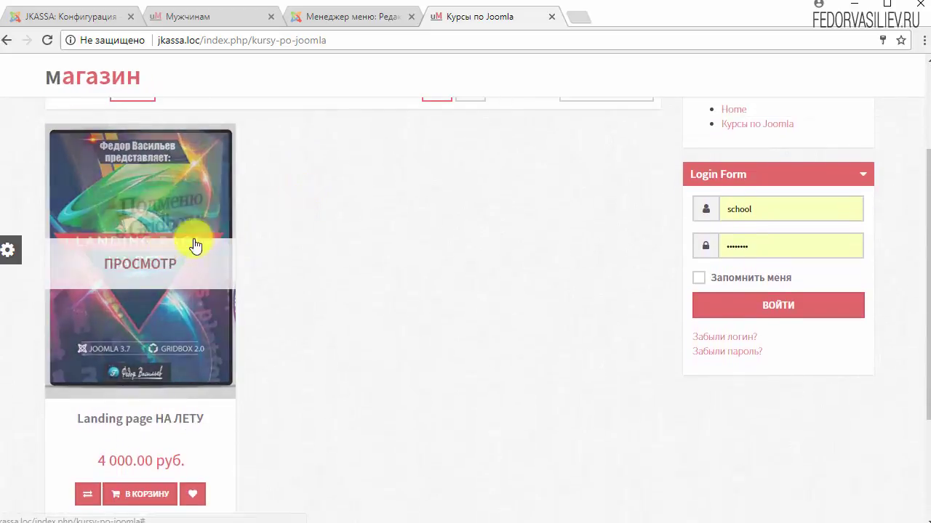
pyautogui.scroll(-2, 412, 206)
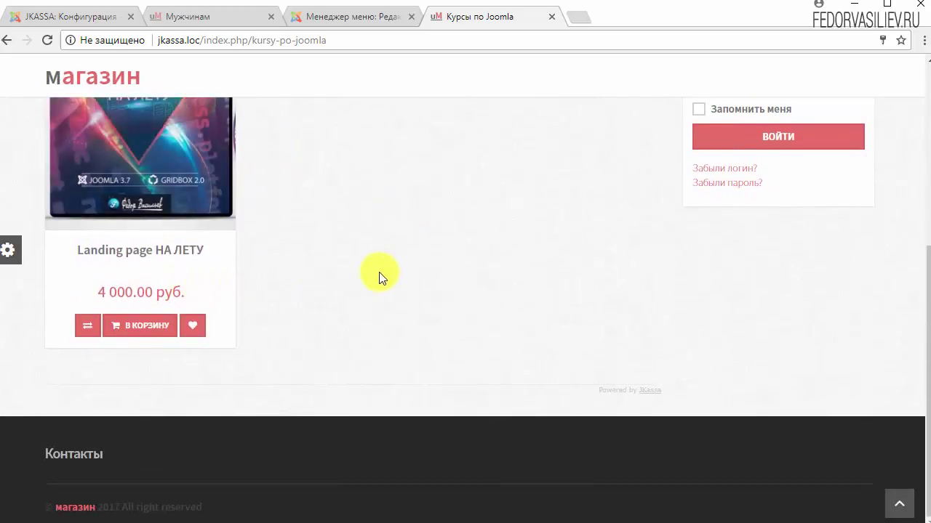
pyautogui.scroll(2, 218, 280)
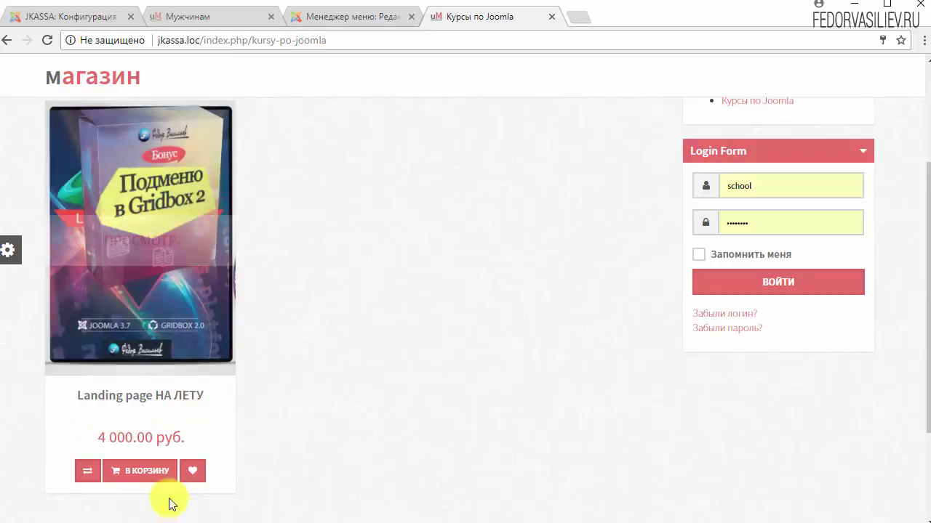
pyautogui.scroll(1, 183, 311)
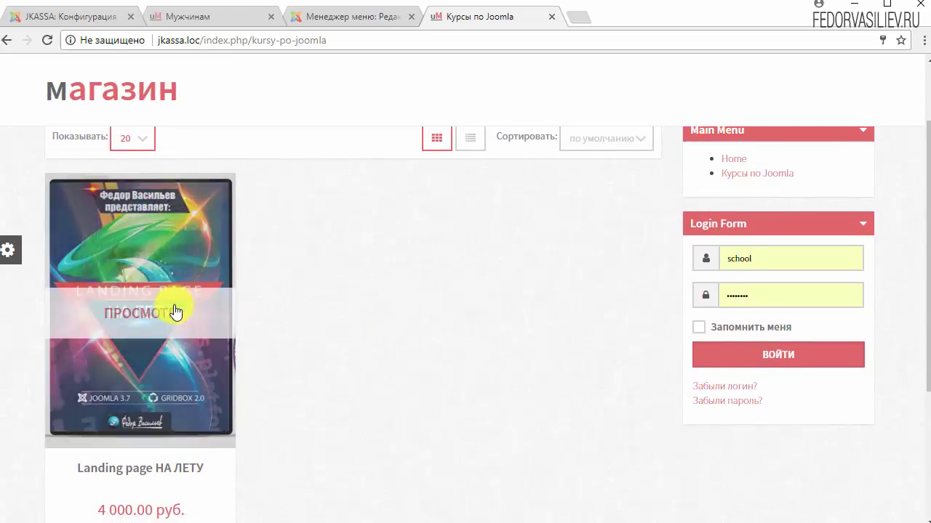
pyautogui.click(125, 320)
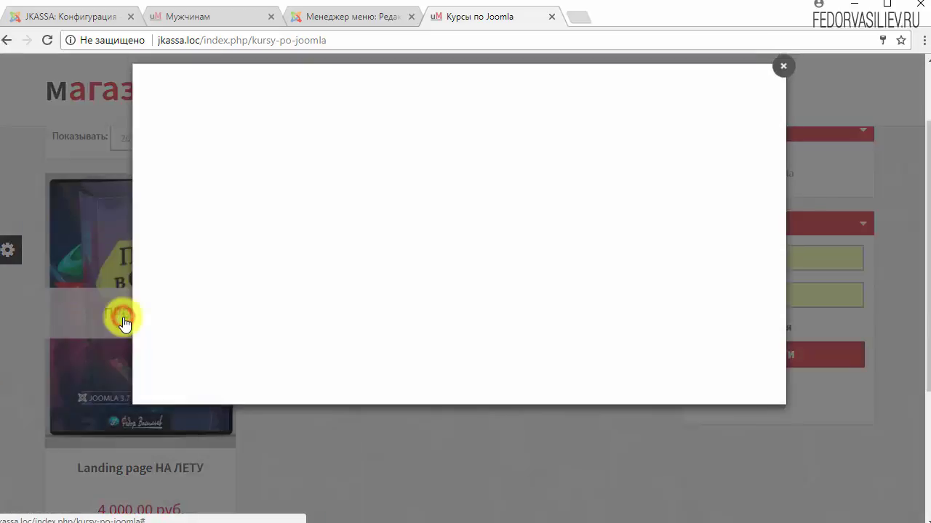
pyautogui.moveTo(767, 290); pyautogui.dragTo(767, 239)
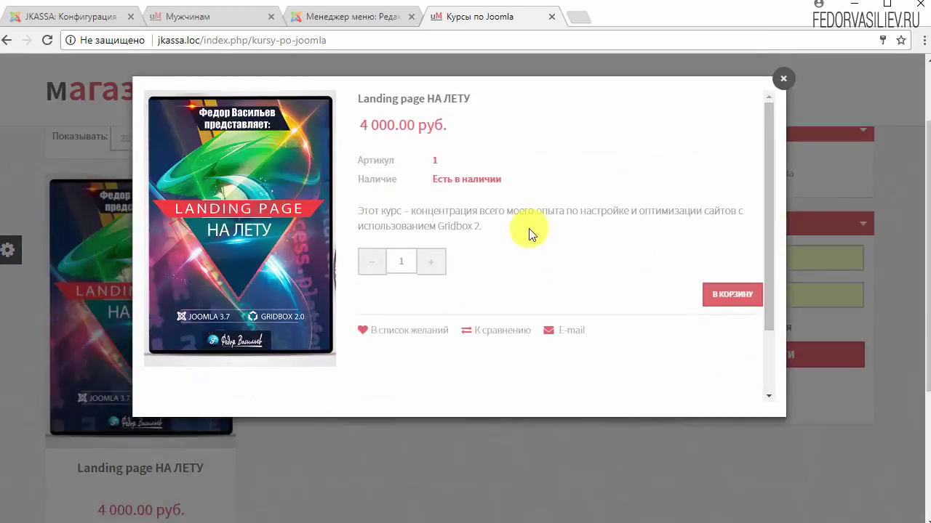
pyautogui.click(786, 78)
# Step: Open the full "Landing page НА ЛЕТУ" product page and examine its article number, availability, description and quantity controls
pyautogui.scroll(-1, 200, 399)
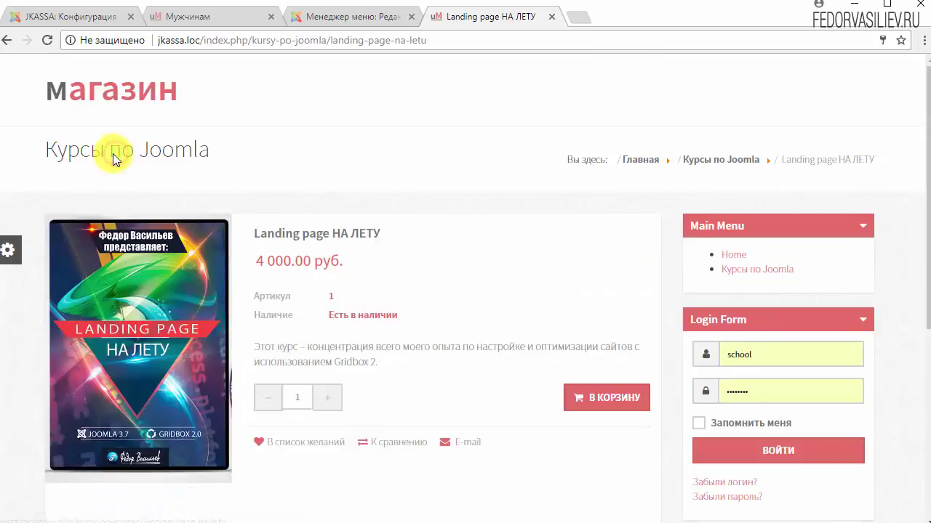
pyautogui.scroll(-5, 453, 145)
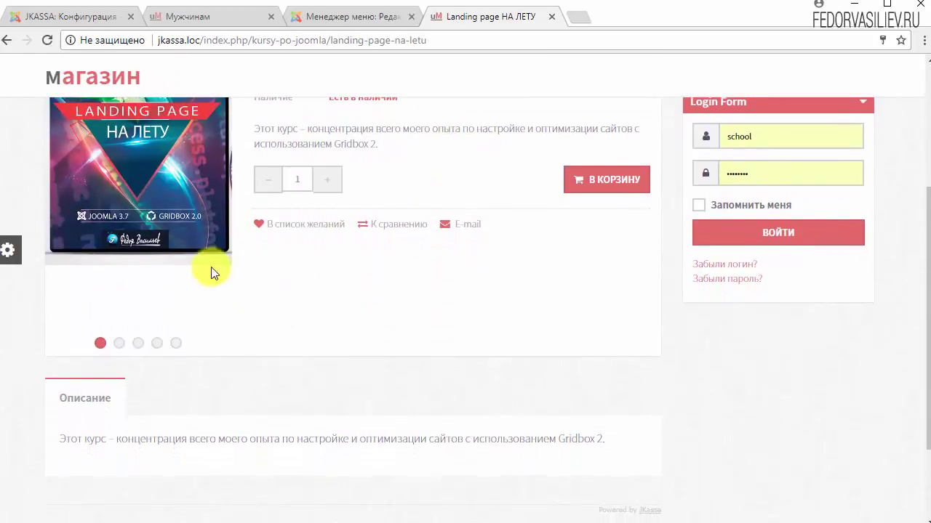
pyautogui.scroll(4, 242, 249)
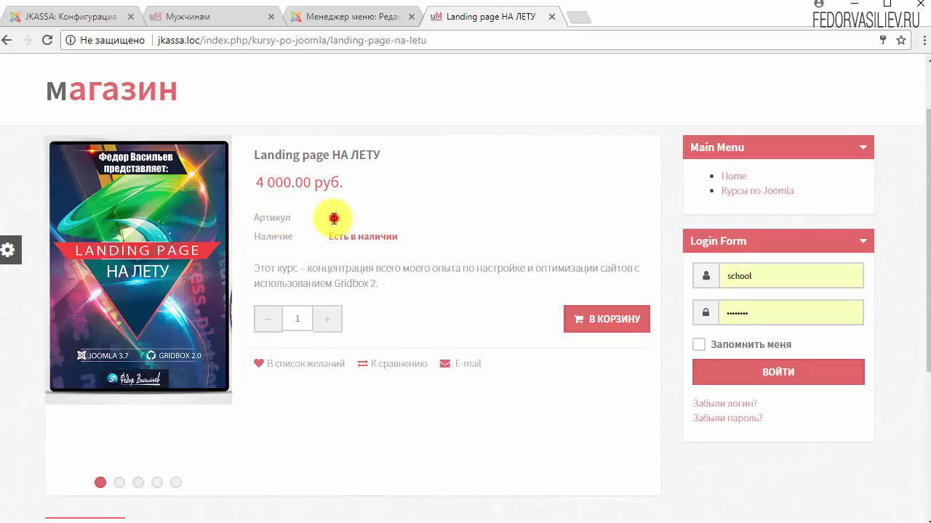
pyautogui.moveTo(400, 240); pyautogui.dragTo(328, 227)
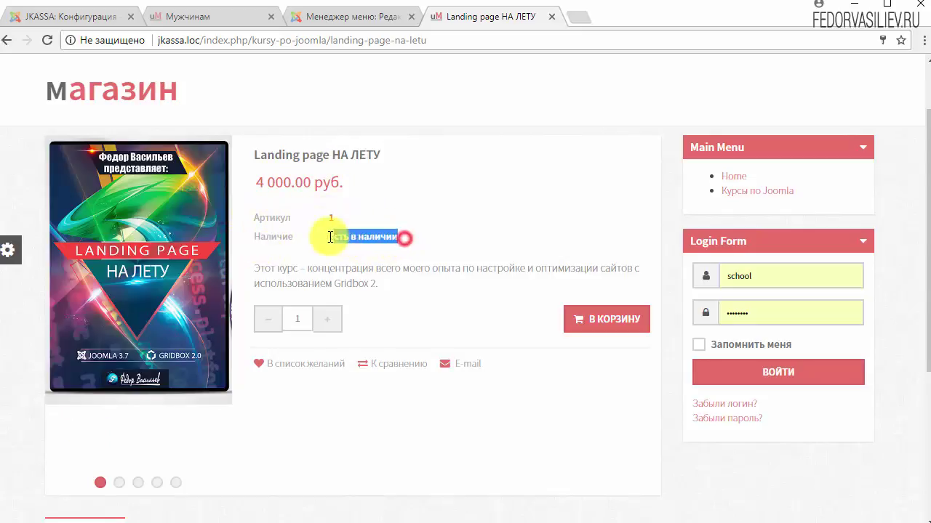
pyautogui.moveTo(384, 283); pyautogui.dragTo(252, 270)
pyautogui.click(442, 305)
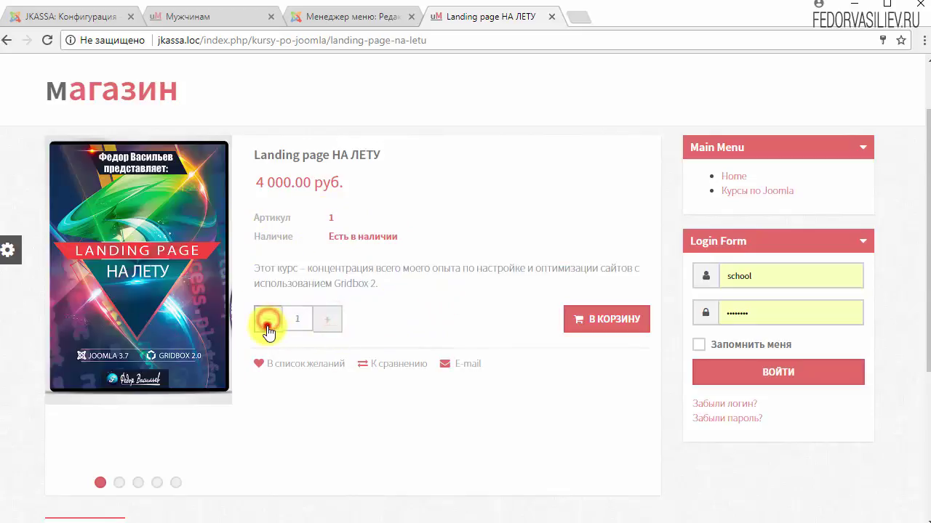
pyautogui.click(328, 319)
pyautogui.click(269, 321)
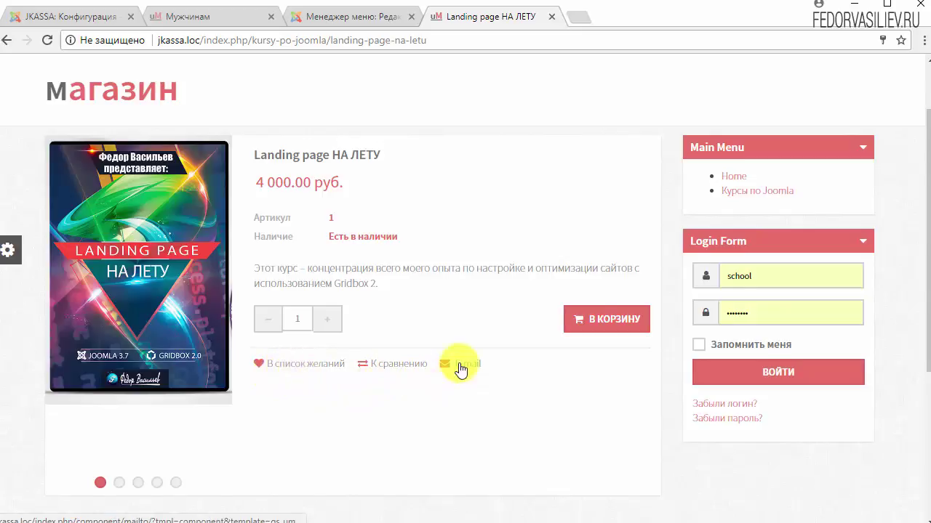
# Step: Browse the product's gallery images in both directions and examine how the last image is displayed
pyautogui.scroll(-2, 349, 364)
pyautogui.scroll(3, 265, 349)
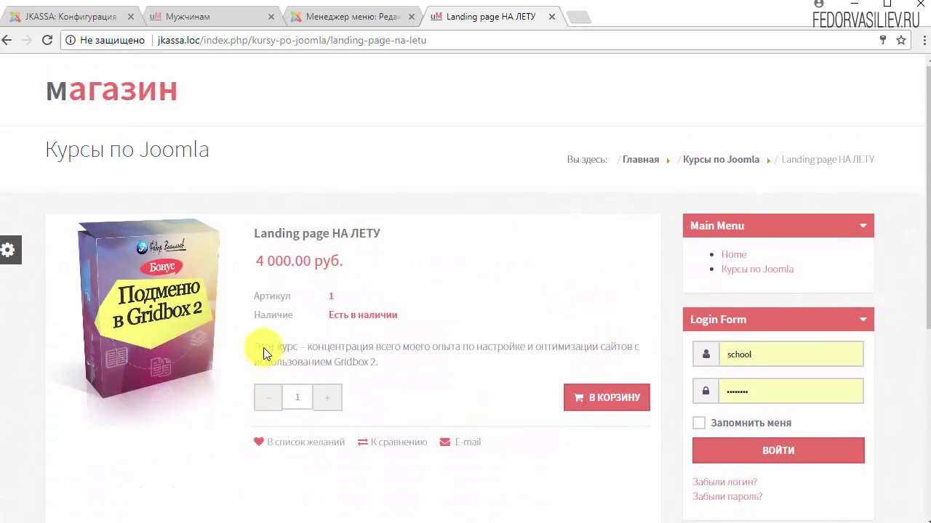
pyautogui.scroll(-2, 358, 311)
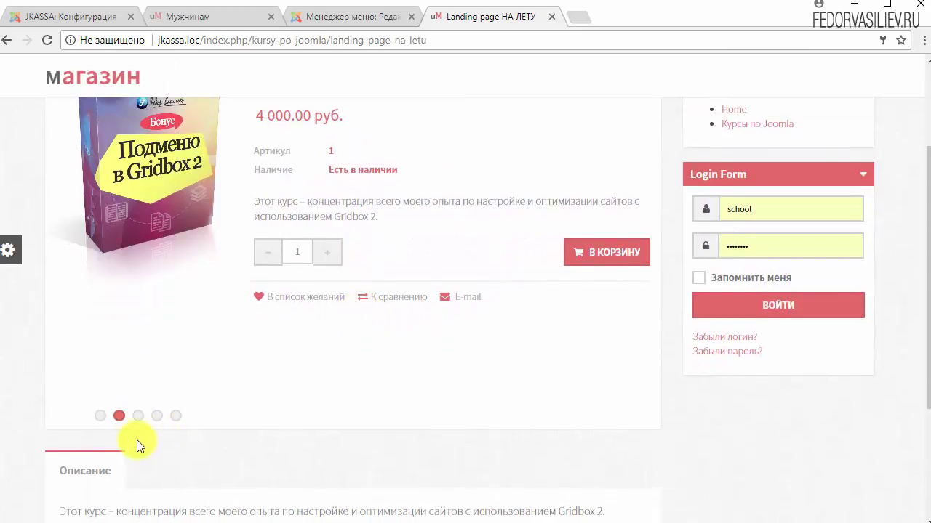
pyautogui.click(138, 416)
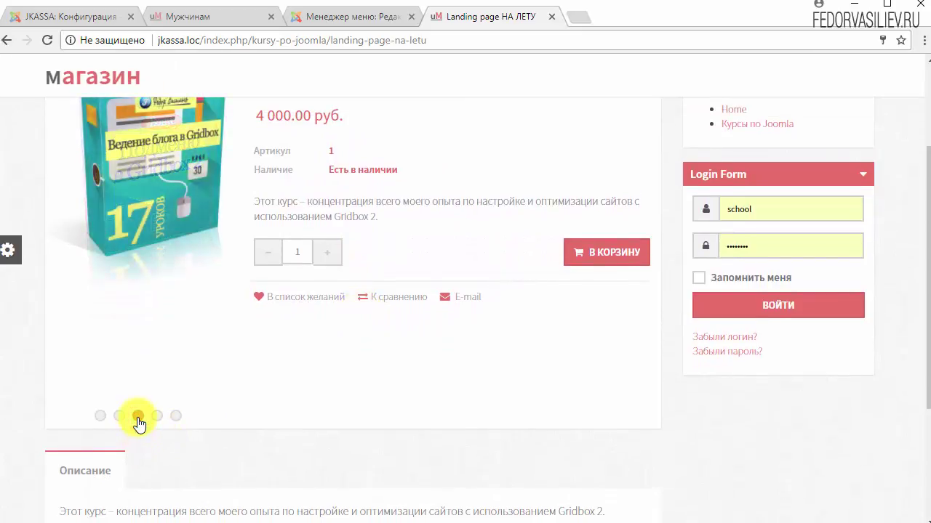
pyautogui.click(156, 416)
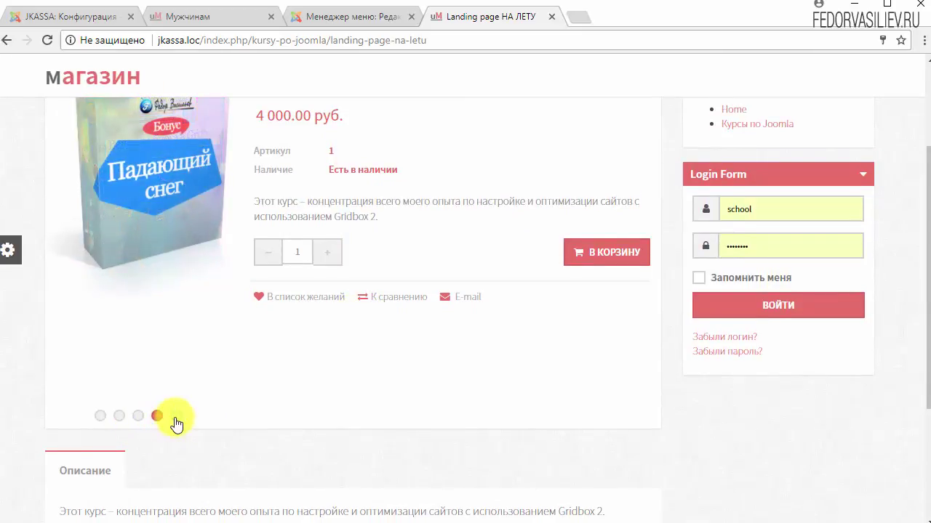
pyautogui.click(176, 417)
pyautogui.scroll(1, 141, 260)
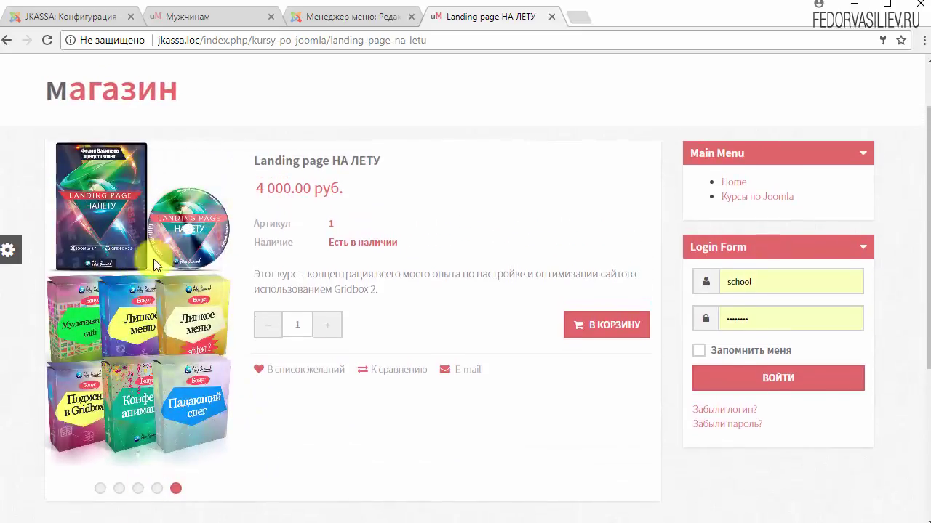
pyautogui.click(156, 489)
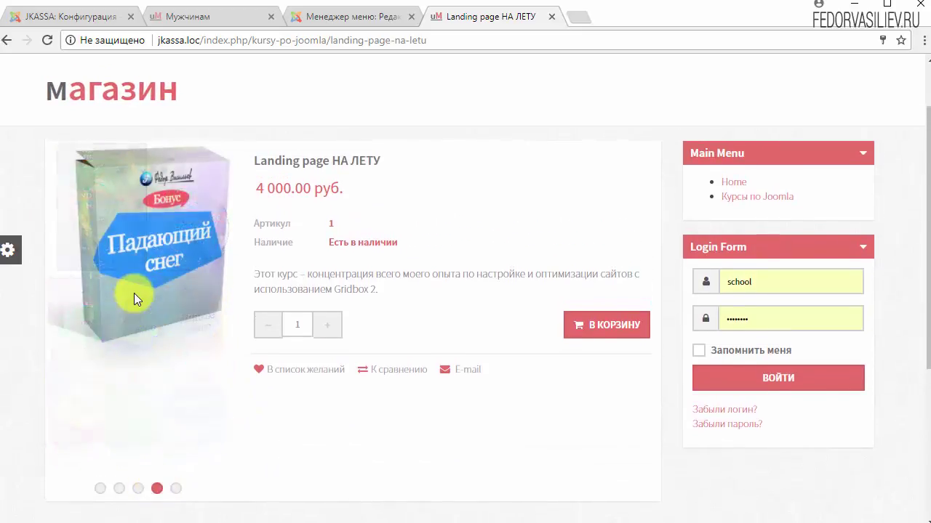
pyautogui.click(133, 293)
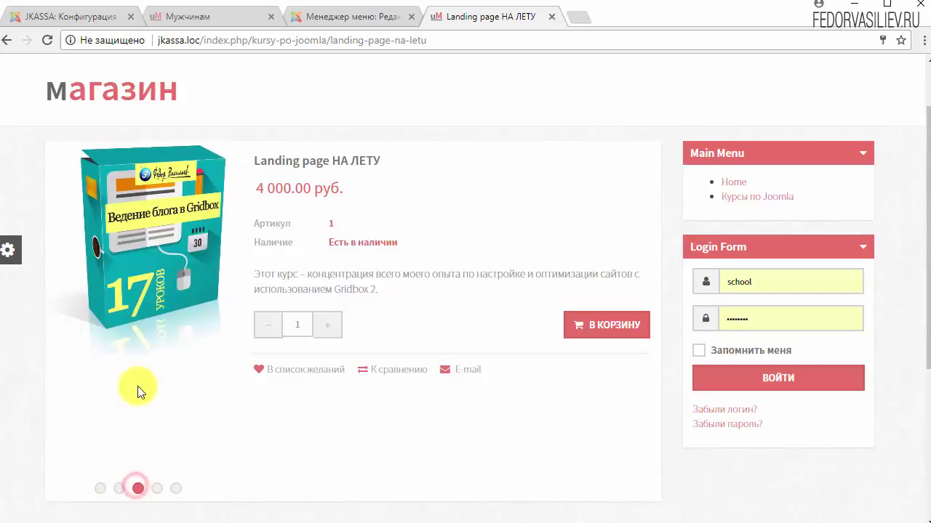
pyautogui.click(119, 489)
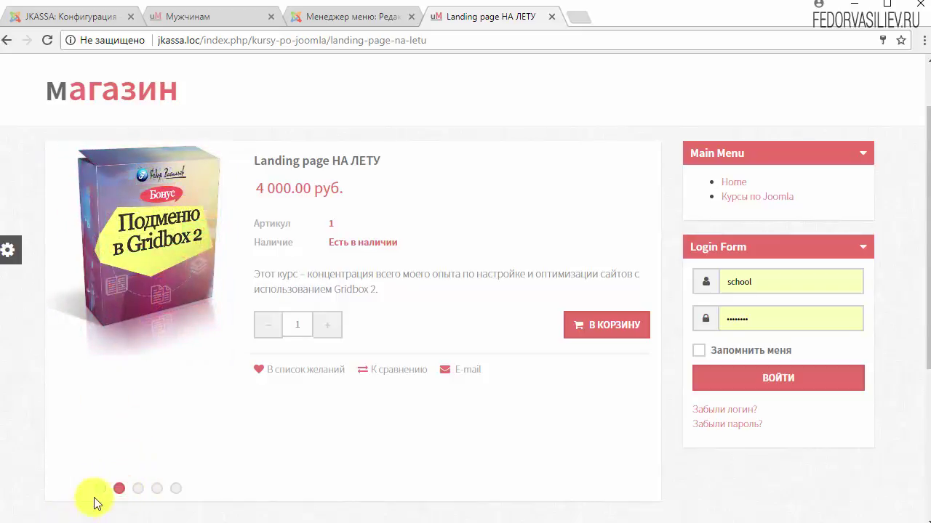
pyautogui.click(100, 489)
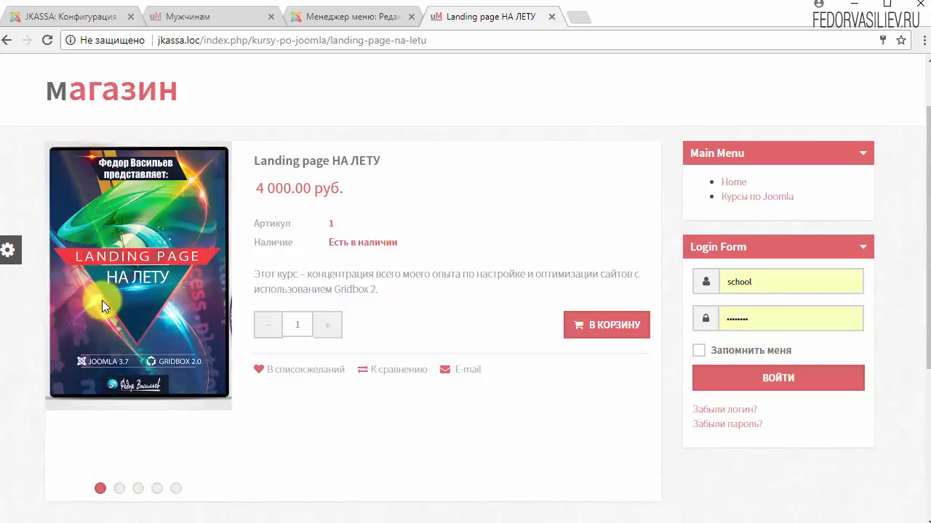
pyautogui.click(175, 489)
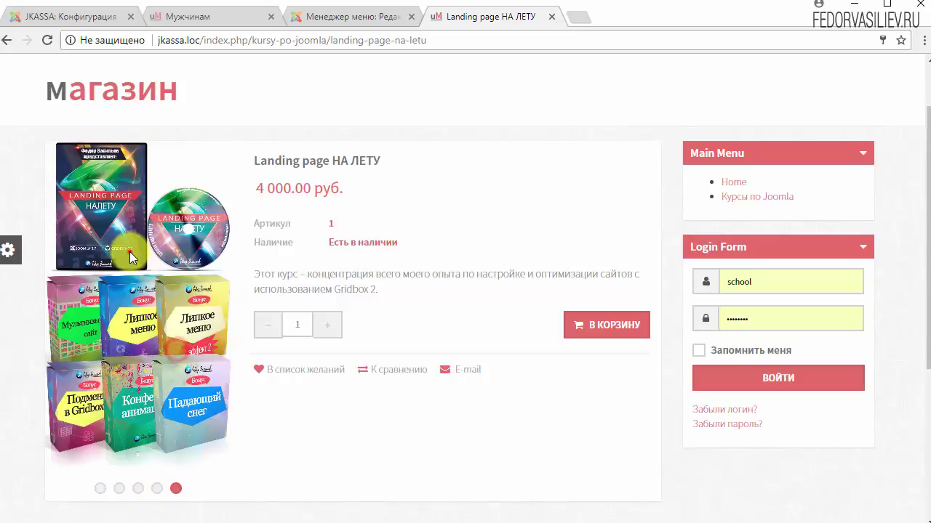
pyautogui.moveTo(165, 267); pyautogui.dragTo(404, 301)
pyautogui.moveTo(176, 275); pyautogui.dragTo(437, 262)
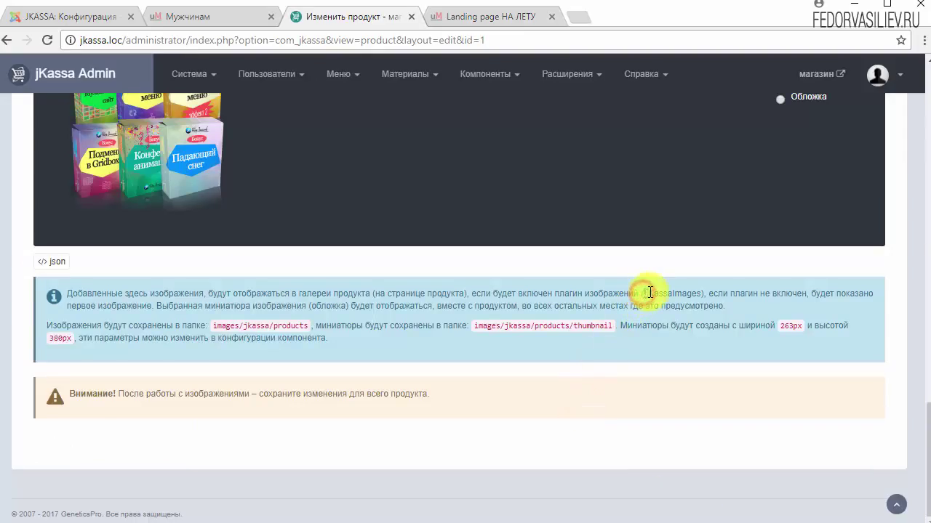
# Step: Close the product editor and open the JKassa extensions manager
pyautogui.scroll(15, 675, 344)
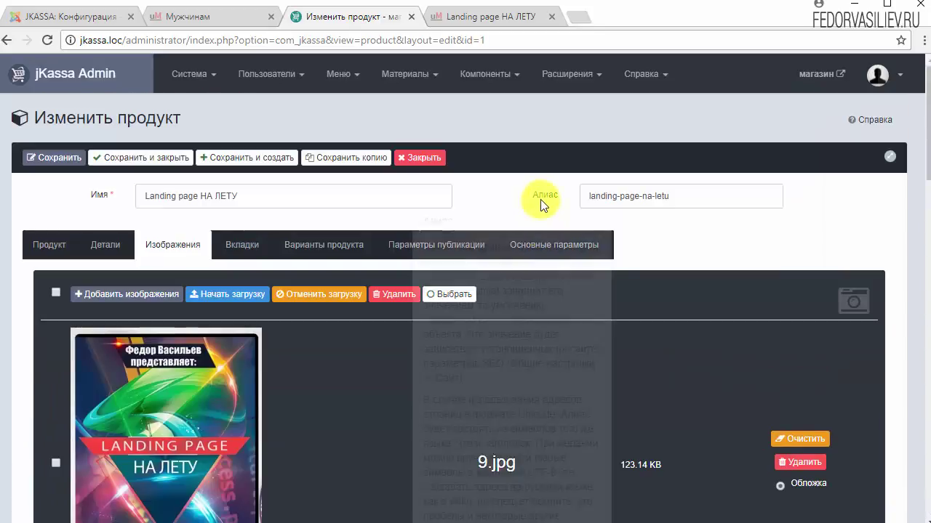
pyautogui.click(429, 158)
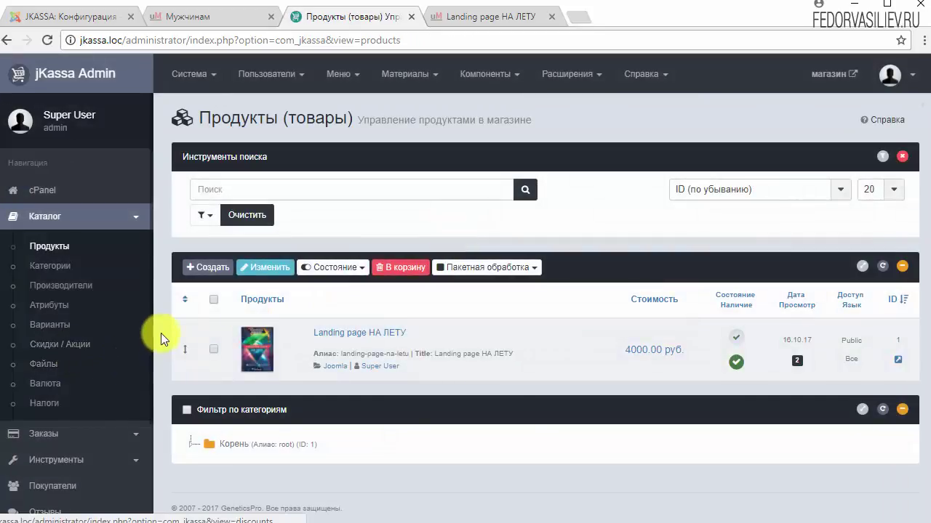
pyautogui.click(78, 459)
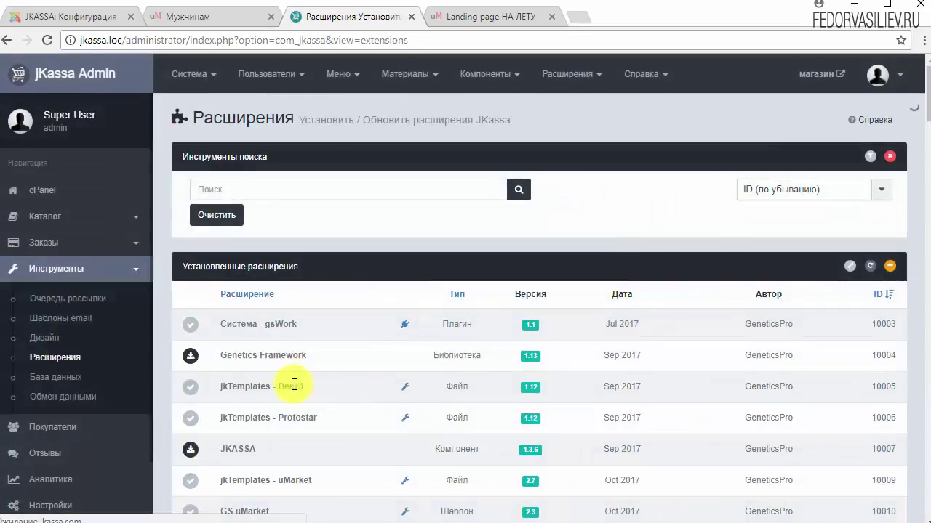
# Step: Find the JKImages - Highslide JS plugin among the available extensions and install it
pyautogui.scroll(-5, 578, 378)
pyautogui.scroll(4, 590, 370)
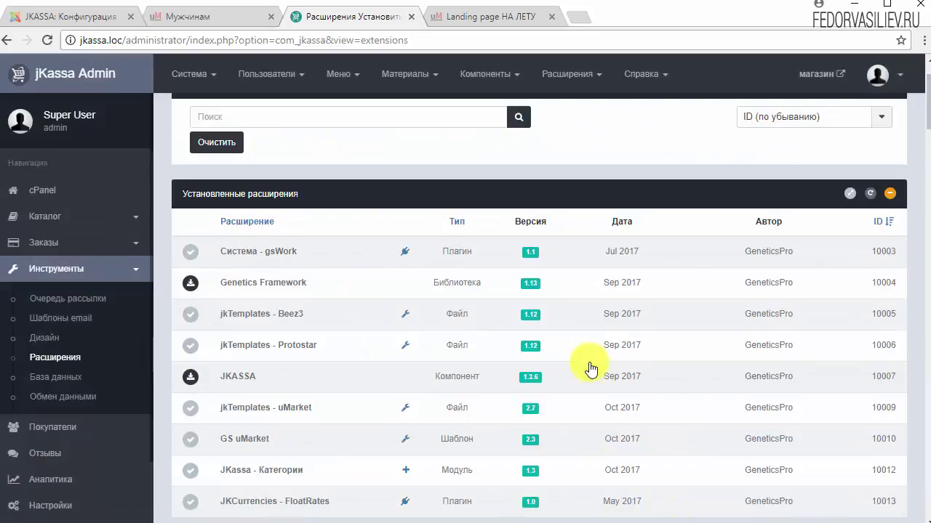
pyautogui.scroll(-4, 590, 370)
pyautogui.scroll(-2, 589, 362)
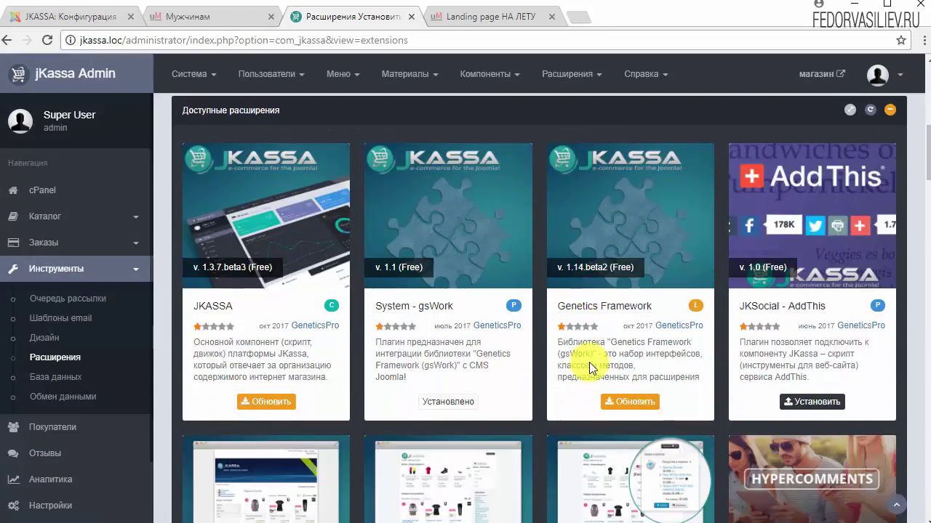
pyautogui.scroll(-7, 530, 436)
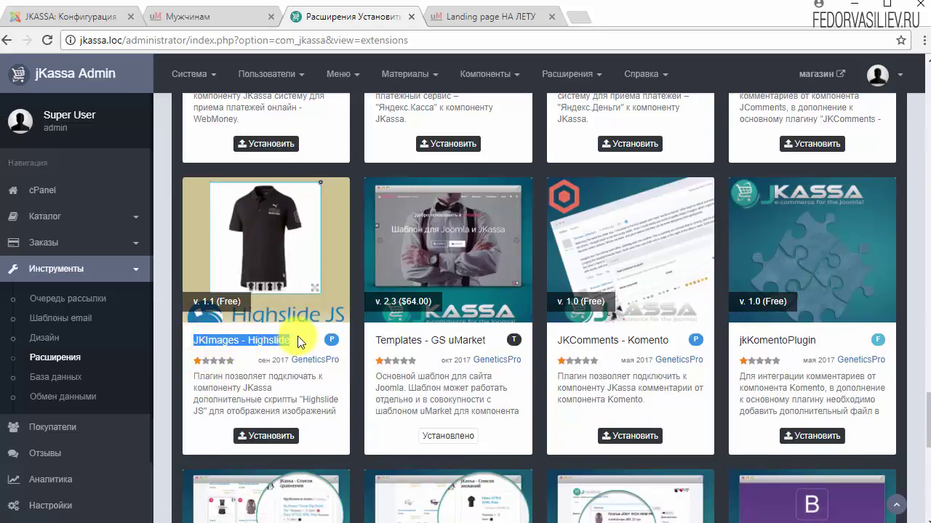
pyautogui.click(280, 439)
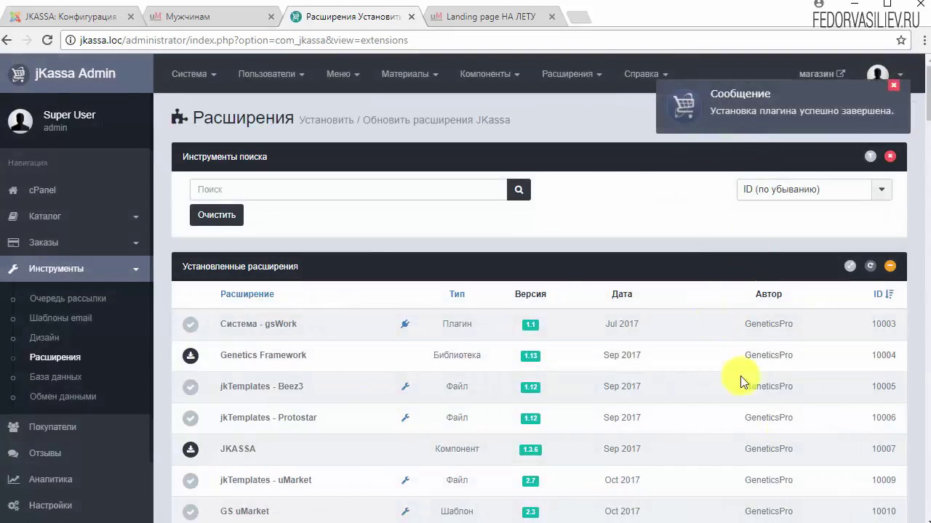
# Step: Open the settings of the installed JKImages - Highslide JS plugin and set its state to Включено
pyautogui.scroll(-2, 567, 437)
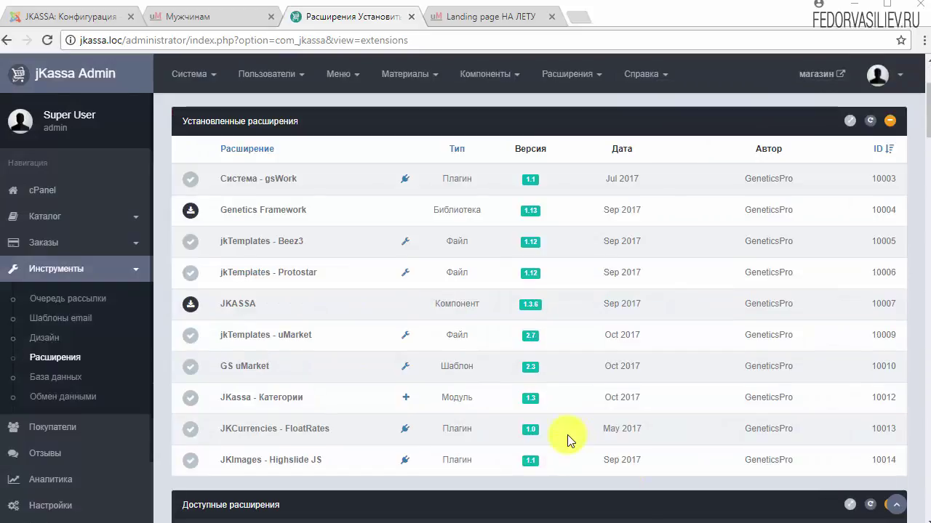
pyautogui.moveTo(329, 460); pyautogui.dragTo(242, 461)
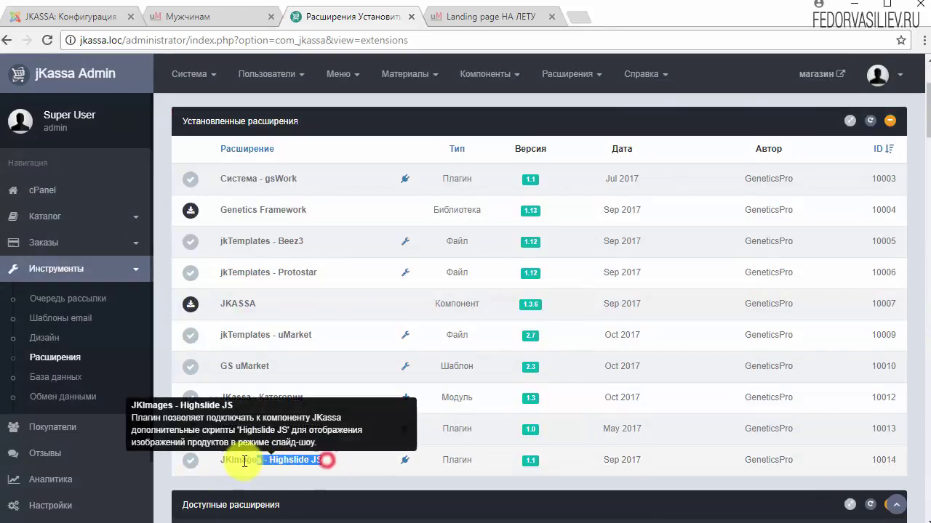
pyautogui.click(342, 464)
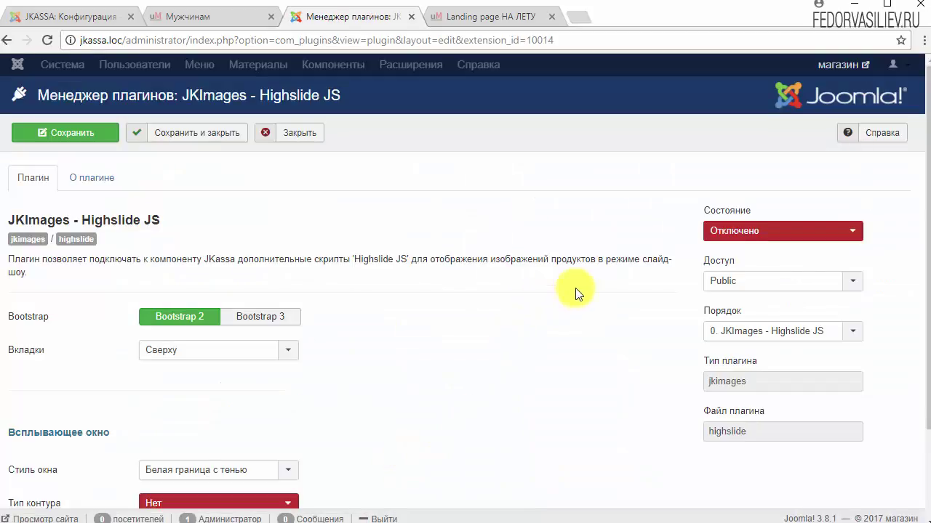
pyautogui.click(770, 230)
pyautogui.click(742, 246)
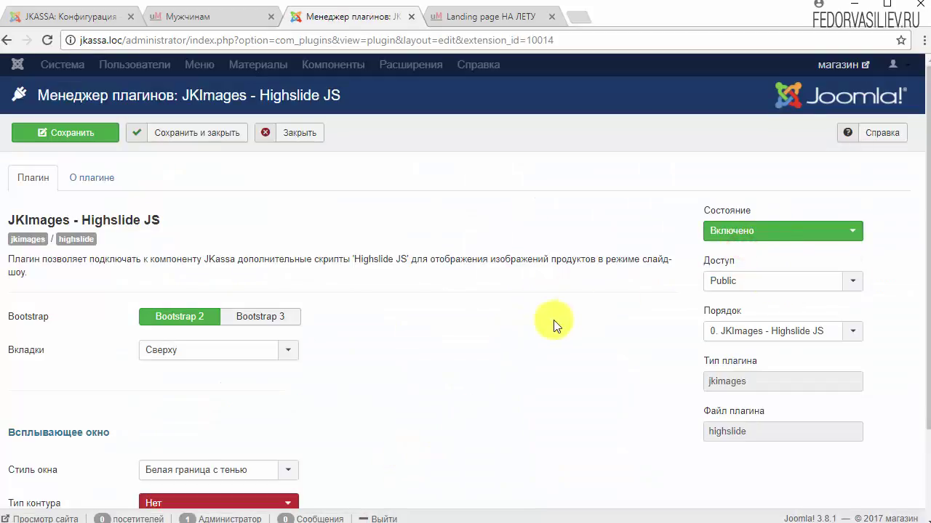
# Step: Set the plugin's framework to Bootstrap 3 and check the position options for the thumbnail tabs
pyautogui.click(279, 327)
pyautogui.scroll(-2, 423, 338)
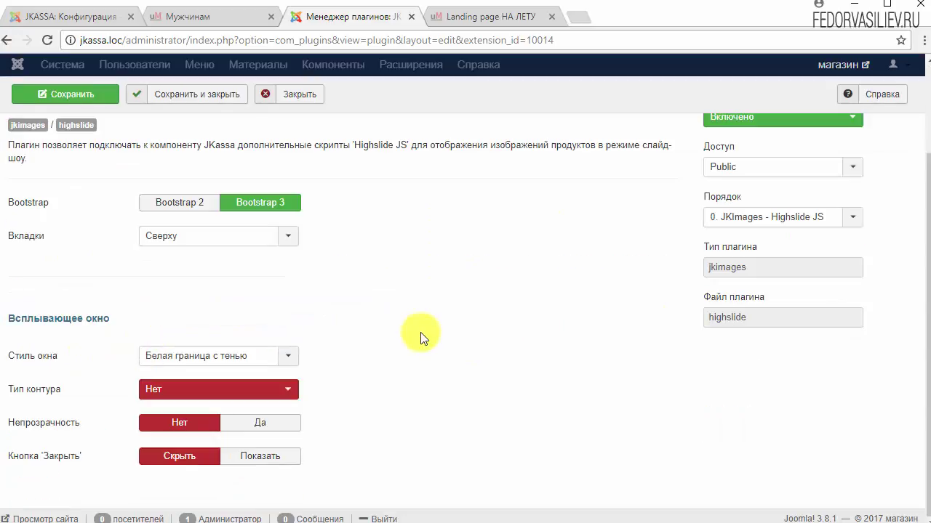
pyautogui.click(244, 242)
pyautogui.moveTo(16, 244)
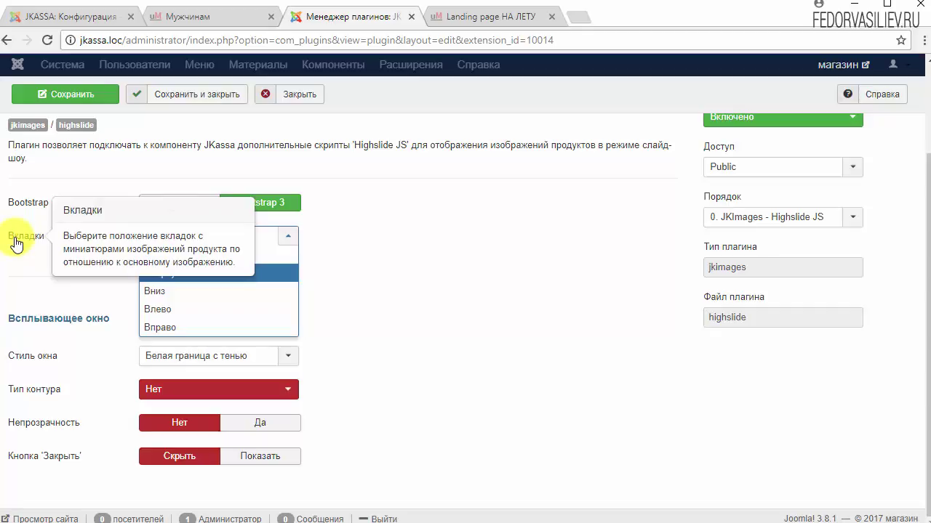
pyautogui.click(416, 282)
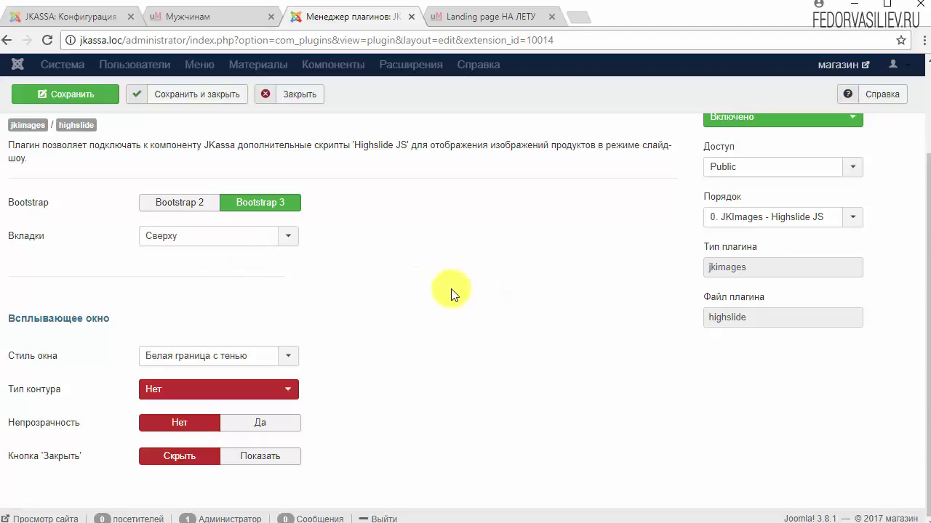
# Step: Check the popup's window style and outline type options, and set its close button to Показать
pyautogui.click(260, 358)
pyautogui.click(401, 357)
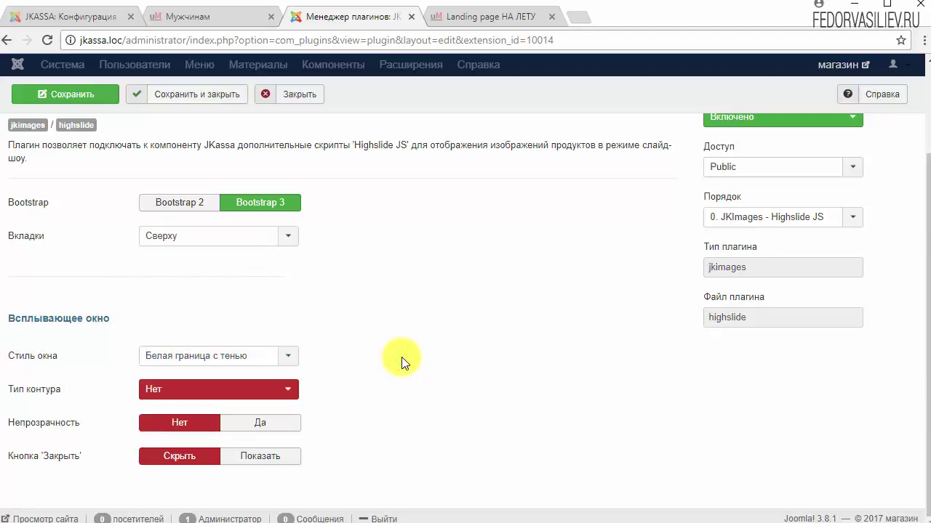
pyautogui.click(188, 391)
pyautogui.click(180, 409)
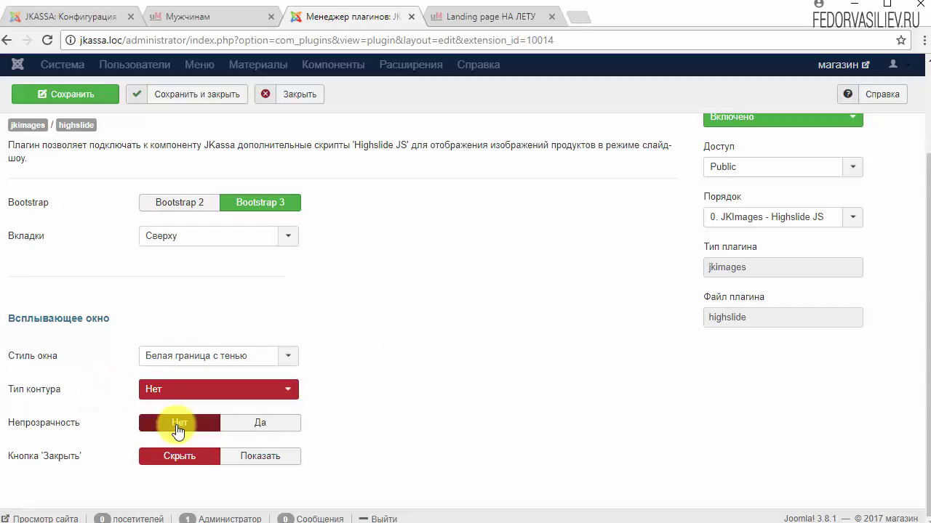
pyautogui.click(253, 456)
# Step: Read the Highslide JS plugin's description, then save and close its settings
pyautogui.scroll(2, 388, 437)
pyautogui.click(82, 179)
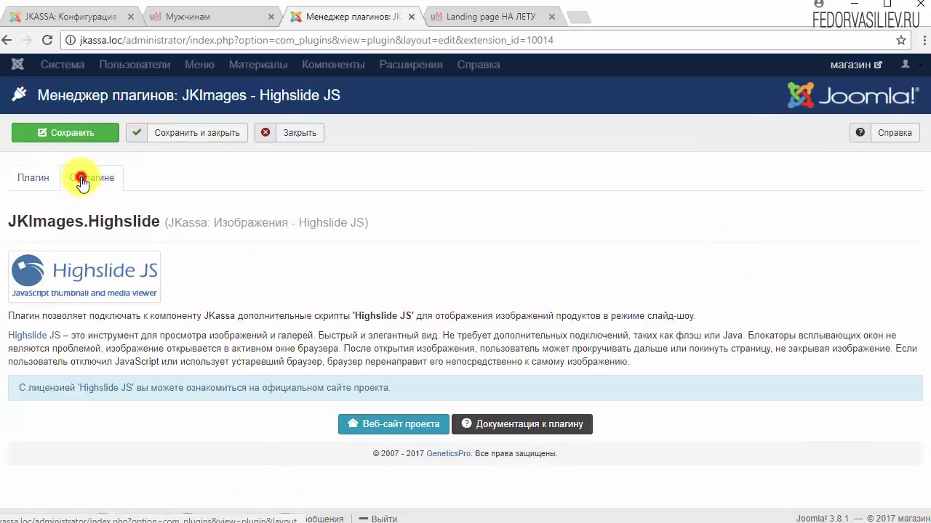
pyautogui.click(24, 184)
pyautogui.click(199, 137)
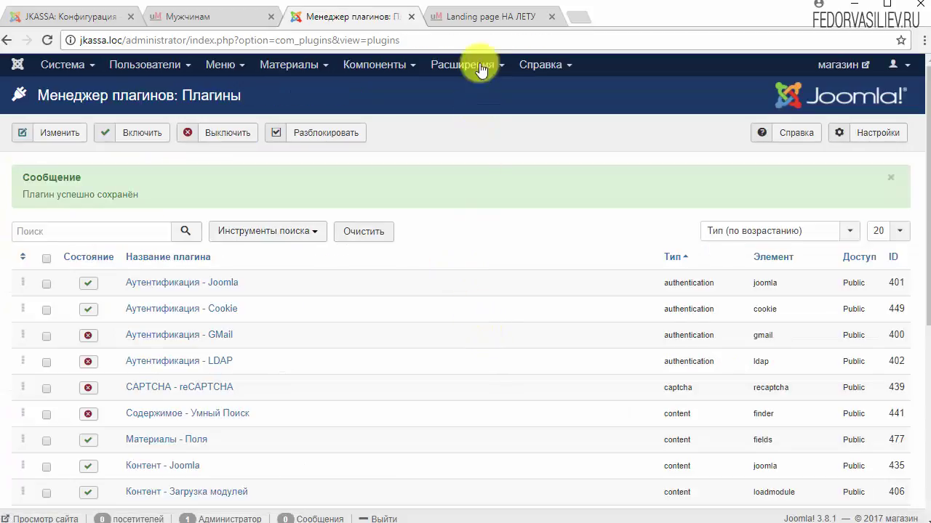
# Step: Reload the "Landing page НА ЛЕТУ" storefront page and examine the new thumbnail layout of its gallery
pyautogui.click(483, 19)
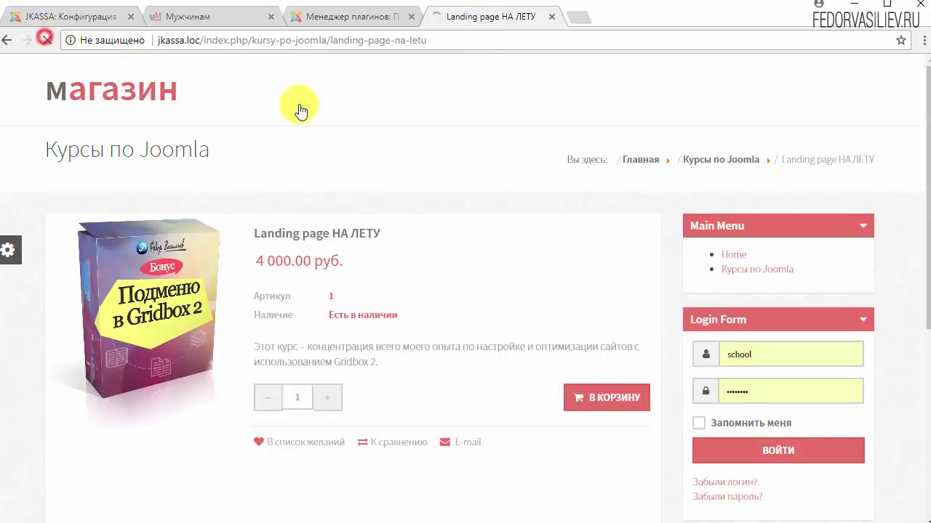
pyautogui.scroll(-3, 415, 150)
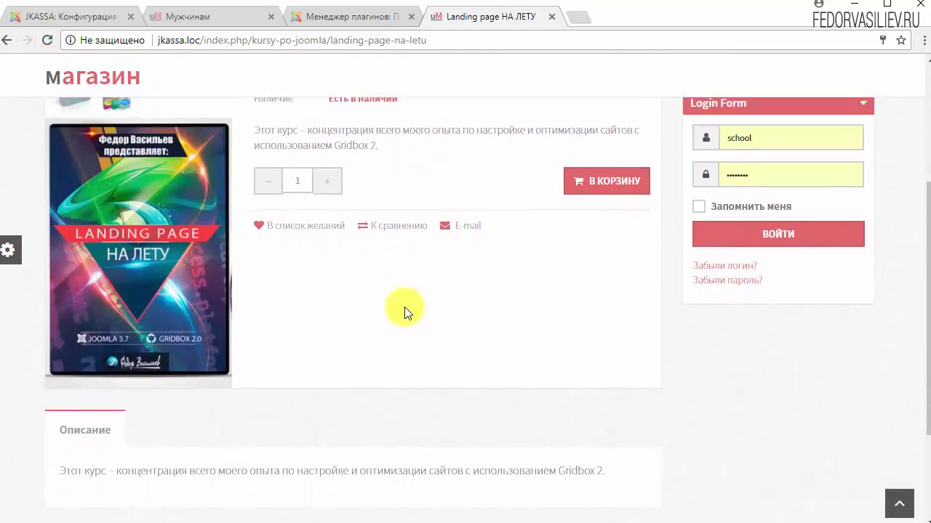
pyautogui.scroll(2, 425, 293)
pyautogui.scroll(1, 354, 297)
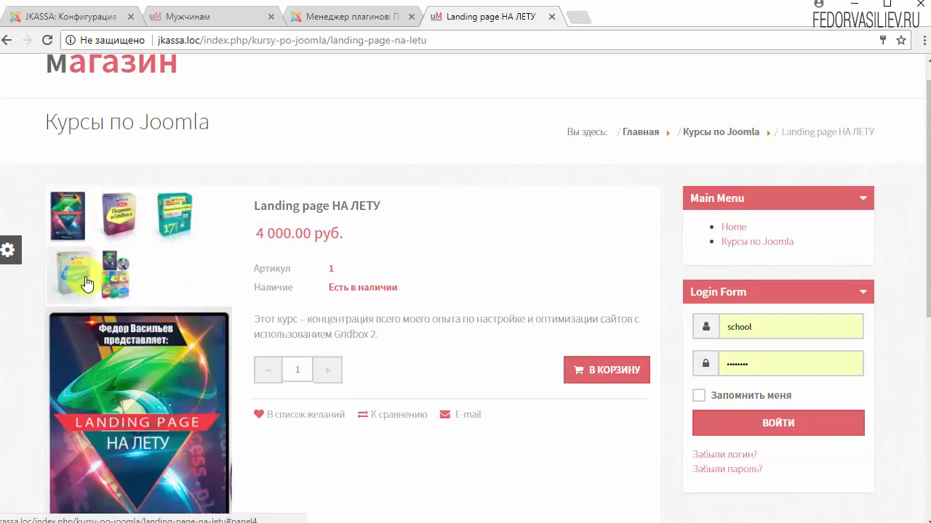
# Step: Preview the "Ведение блога в Gridbox" image and the last product image from the gallery thumbnails
pyautogui.click(166, 216)
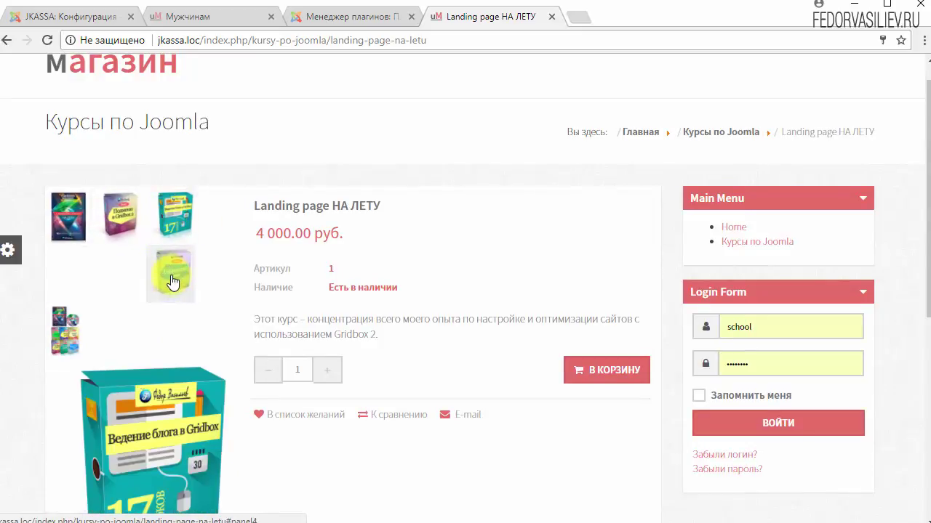
pyautogui.scroll(-1, 128, 482)
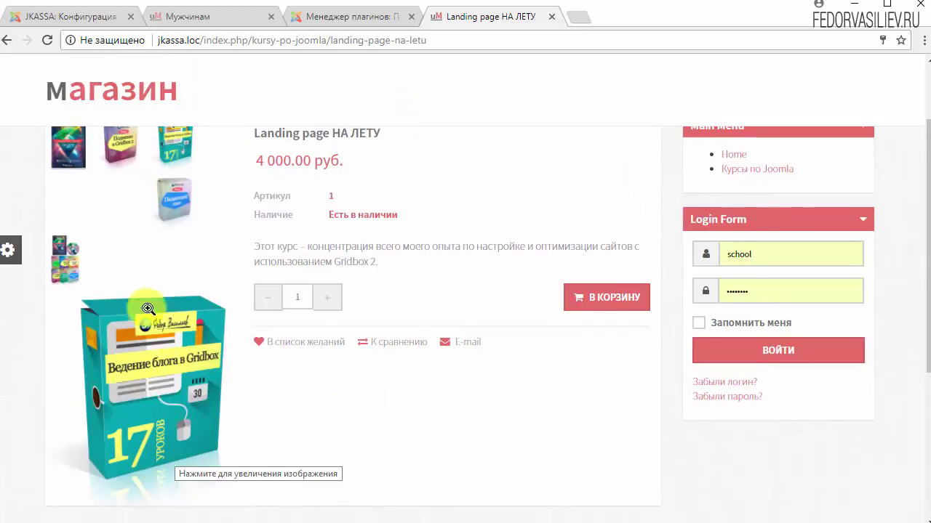
pyautogui.click(77, 263)
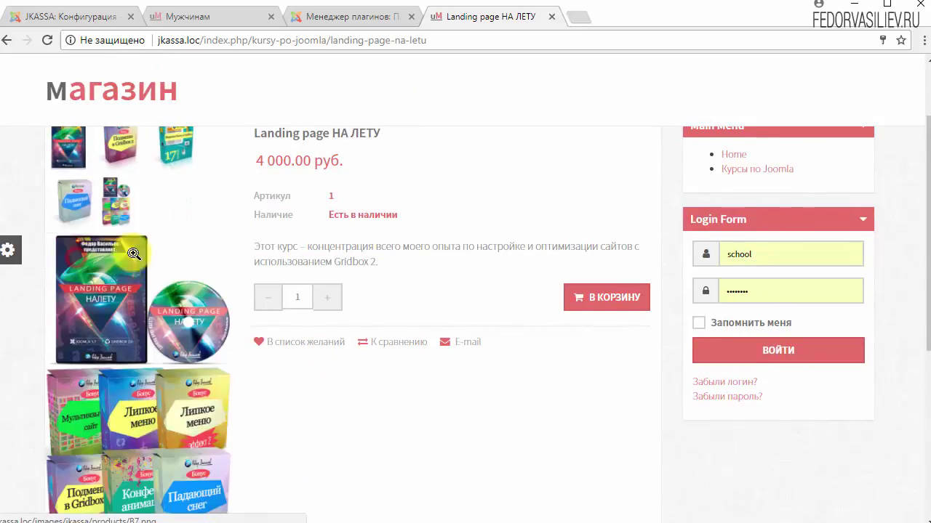
# Step: Enlarge the main product image in the Highslide popup and browse the other gallery images through its thumbnails
pyautogui.scroll(-1, 134, 268)
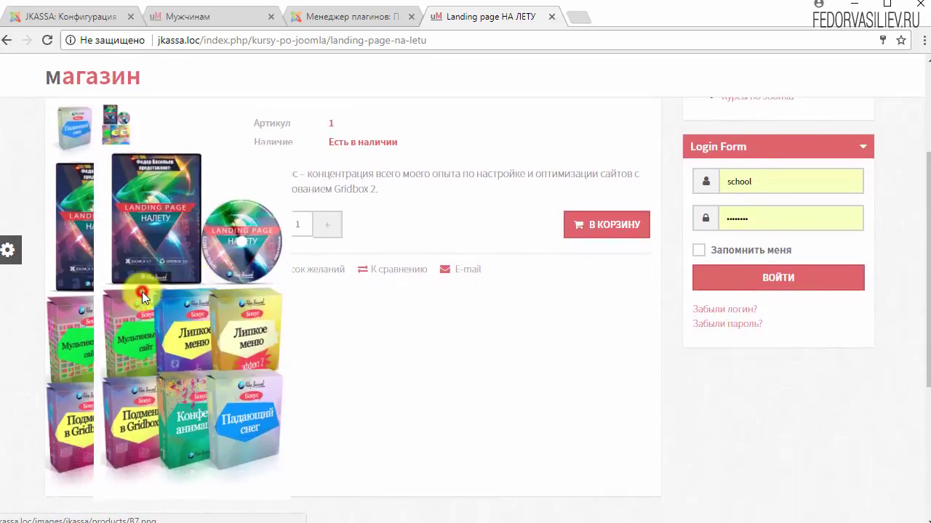
pyautogui.click(142, 292)
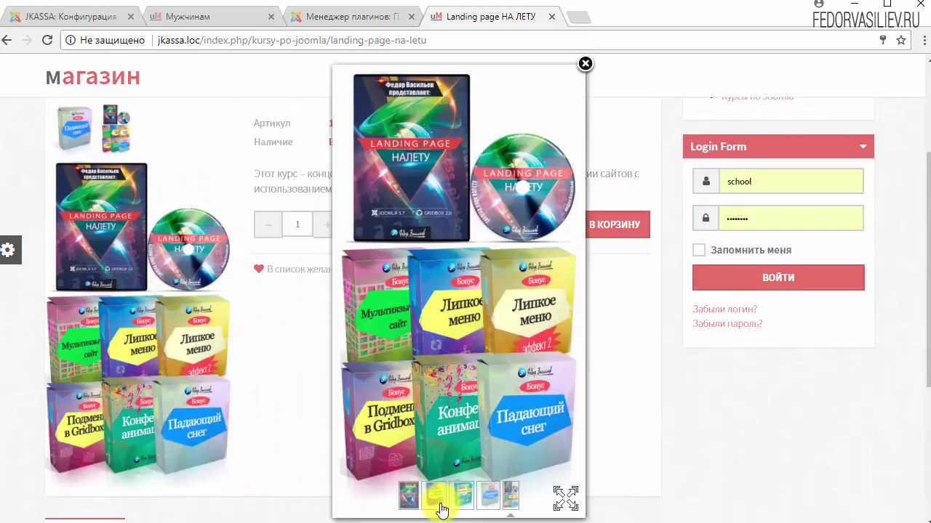
pyautogui.scroll(-1, 456, 416)
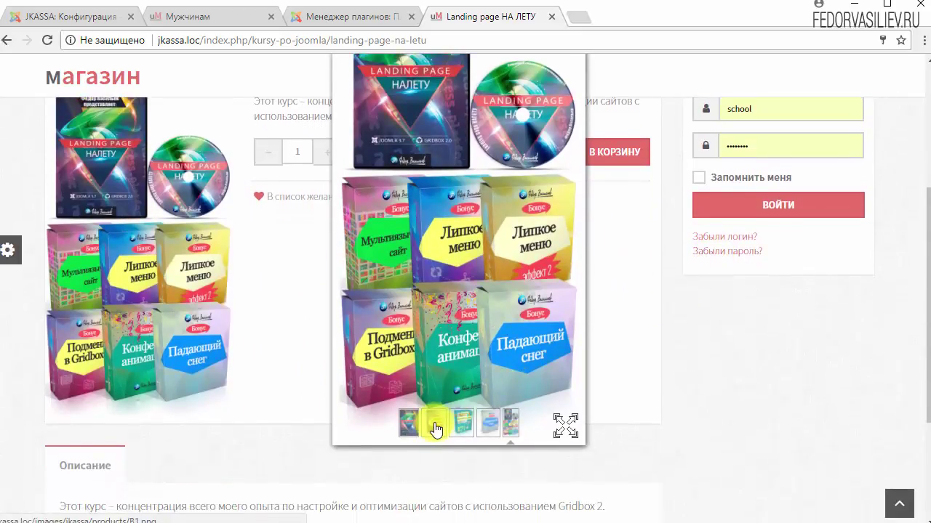
pyautogui.click(437, 422)
pyautogui.scroll(2, 515, 400)
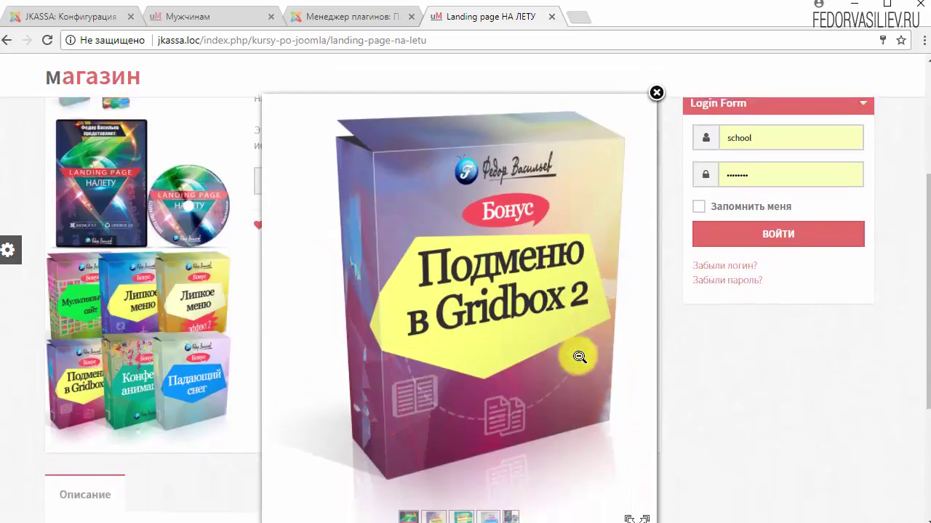
pyautogui.scroll(-1, 523, 429)
pyautogui.click(464, 498)
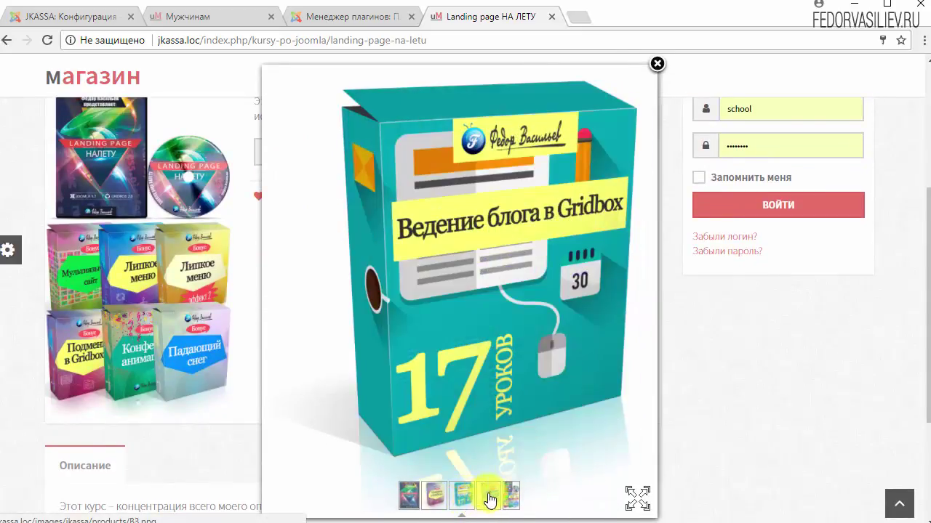
pyautogui.click(488, 497)
pyautogui.click(508, 499)
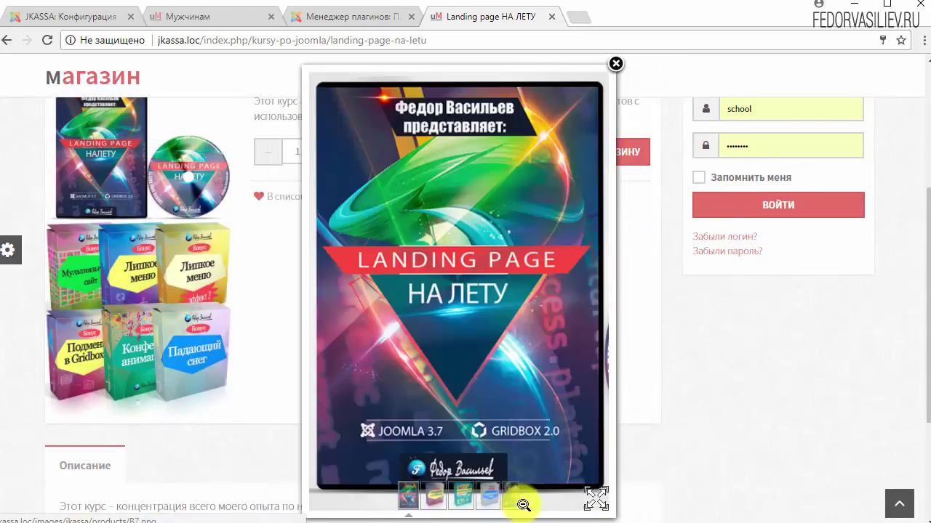
# Step: Expand the product cover to full size in the popup, examine it and close the popup
pyautogui.click(594, 500)
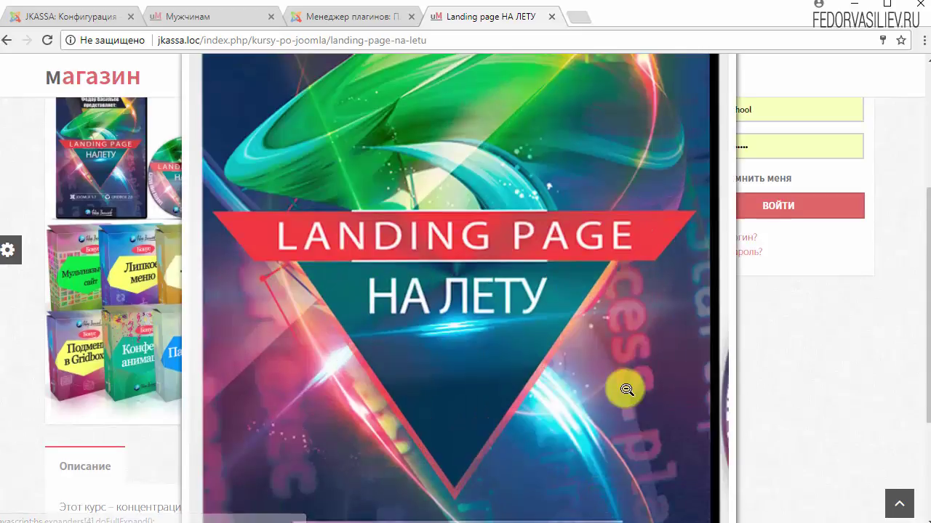
pyautogui.scroll(3, 623, 385)
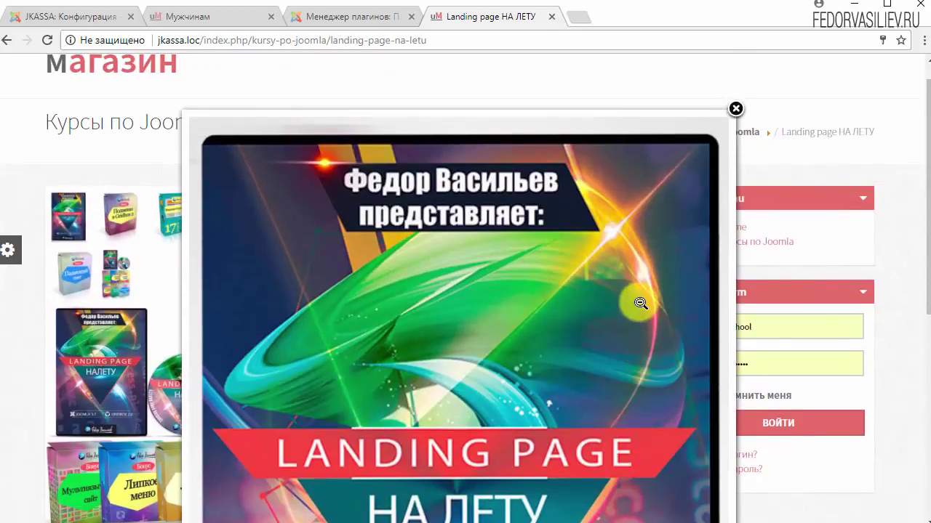
pyautogui.scroll(-5, 640, 302)
pyautogui.scroll(5, 660, 343)
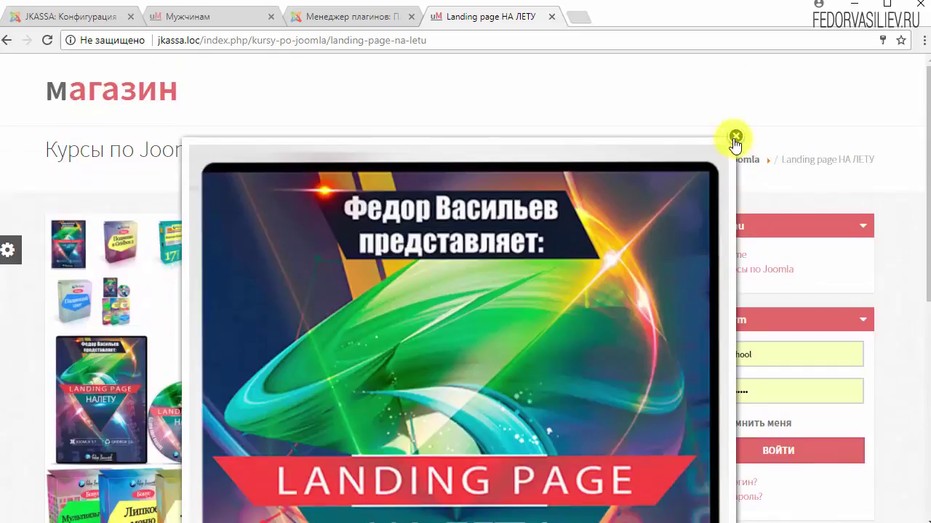
pyautogui.click(735, 137)
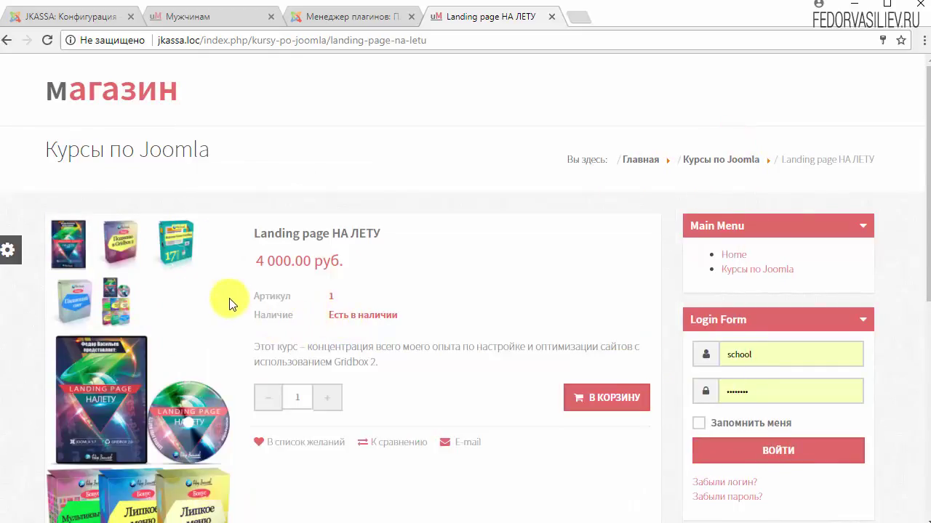
pyautogui.scroll(-4, 229, 304)
pyautogui.scroll(4, 349, 312)
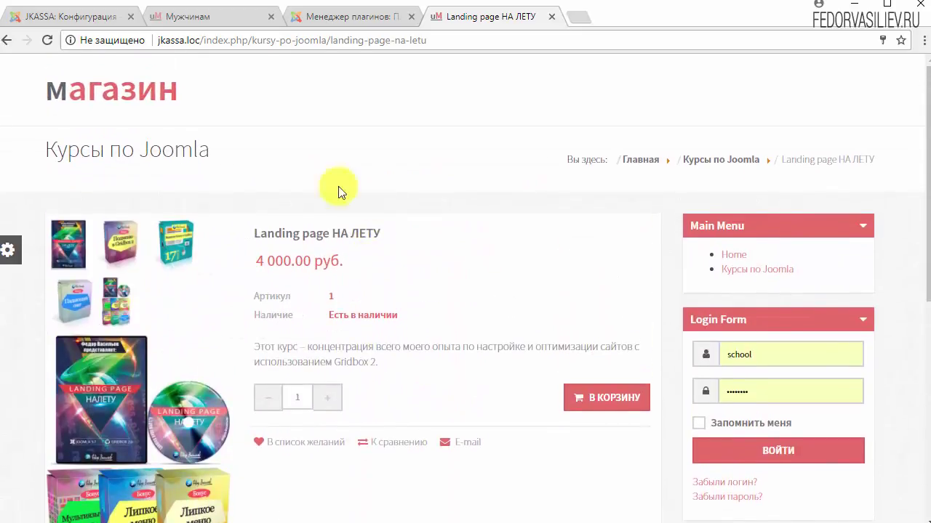
# Step: Sort the plugin list by ID in descending order and open the JKImages - Highslide JS plugin's settings
pyautogui.click(335, 18)
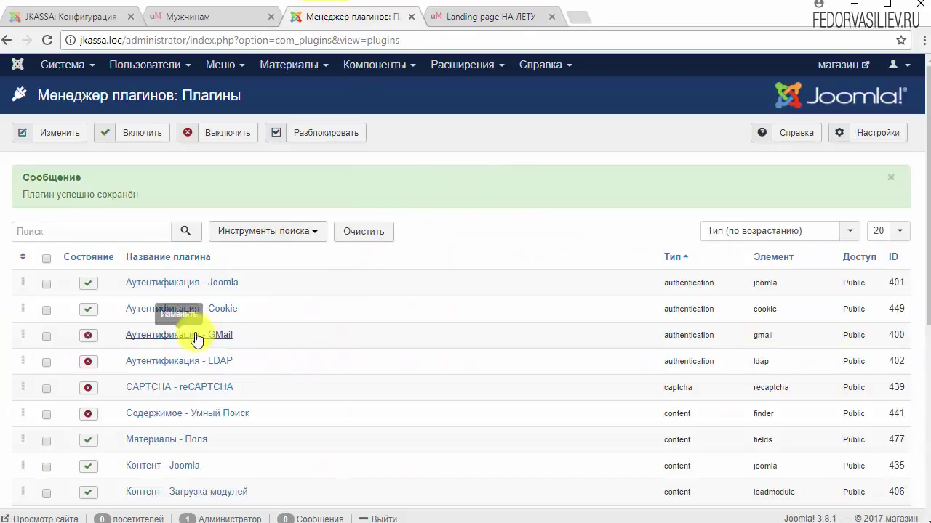
pyautogui.click(896, 257)
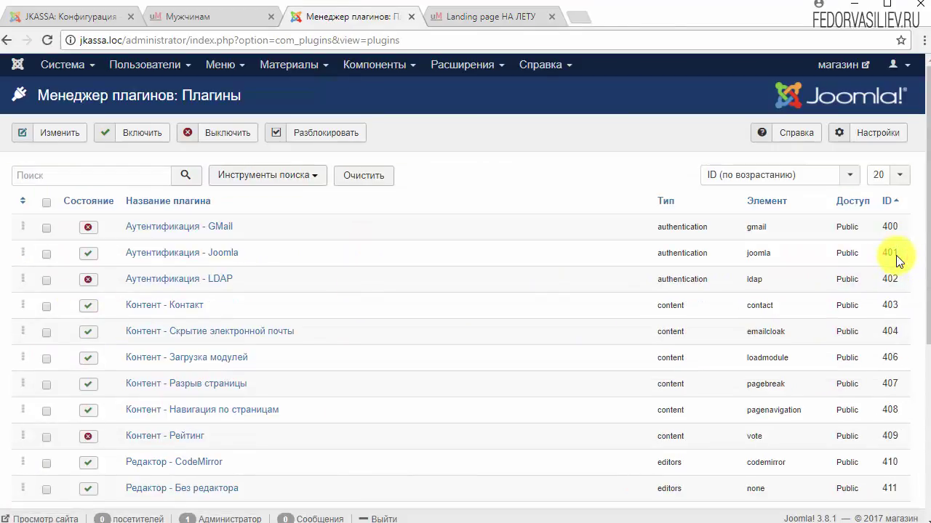
pyautogui.click(886, 200)
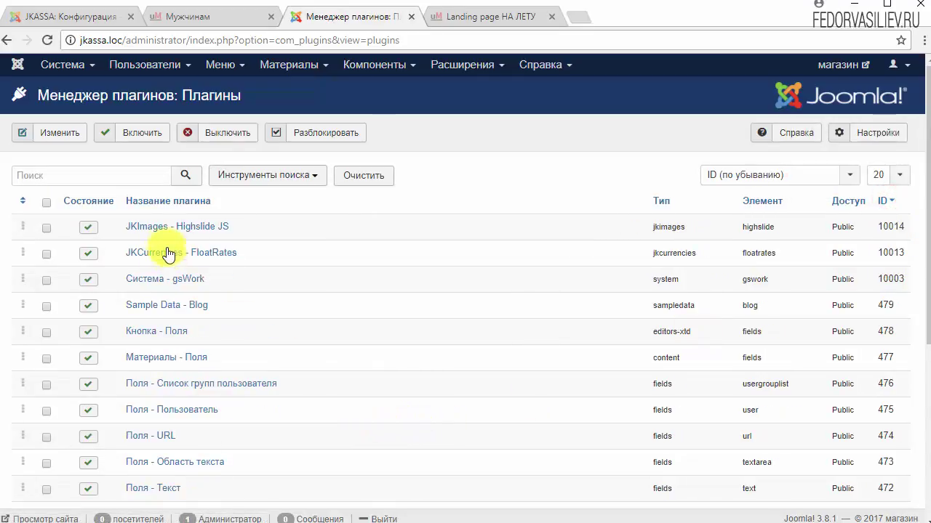
pyautogui.click(140, 227)
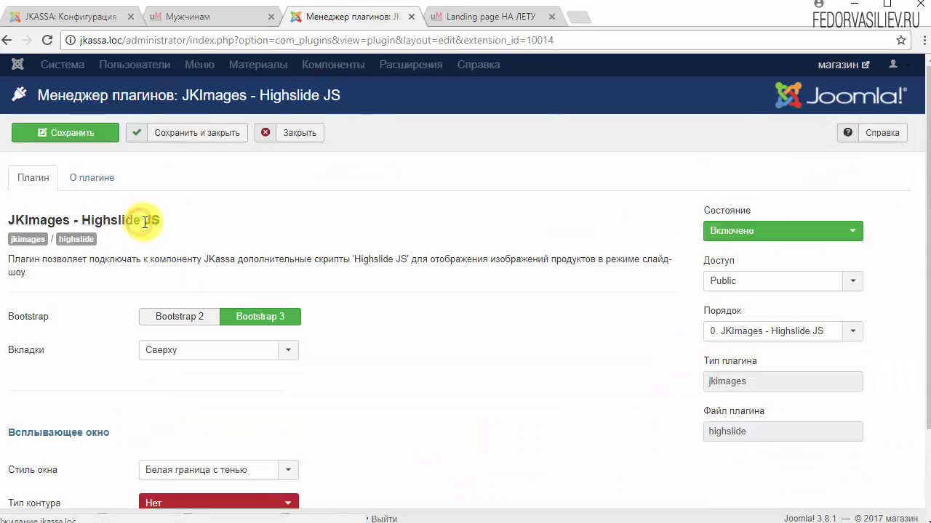
pyautogui.scroll(-3, 448, 298)
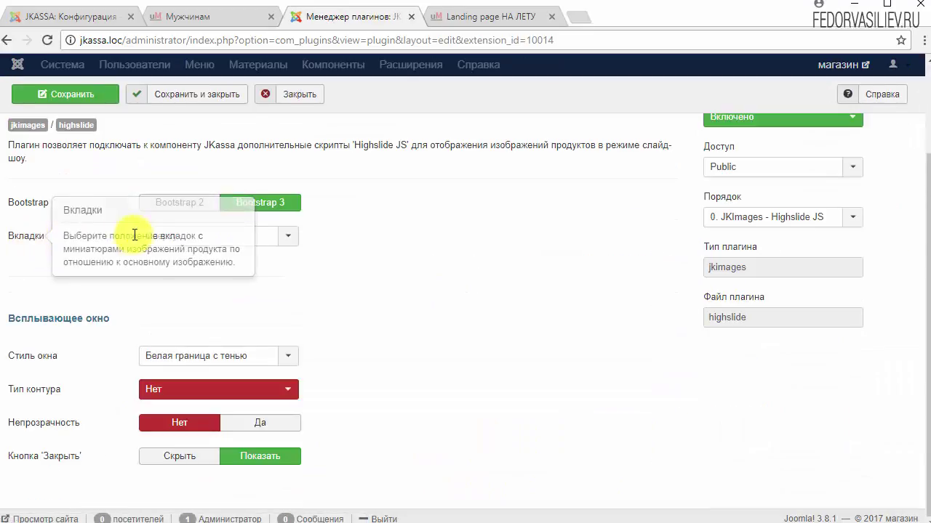
# Step: Check on the product's storefront page where the gallery thumbnails sit relative to the main image
pyautogui.click(487, 13)
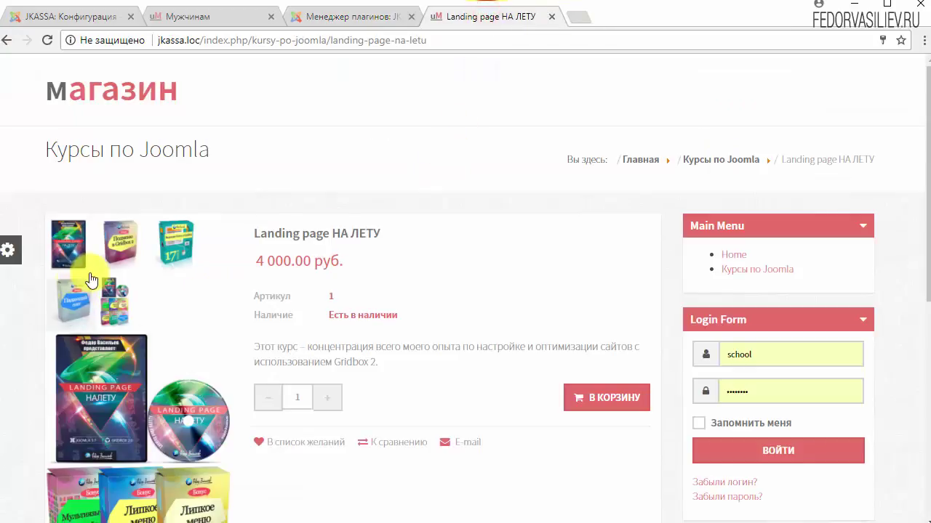
pyautogui.scroll(-3, 443, 98)
pyautogui.scroll(2, 451, 160)
# Step: Set the Highslide JS plugin's Вкладки position to Вниз and save the plugin
pyautogui.click(378, 23)
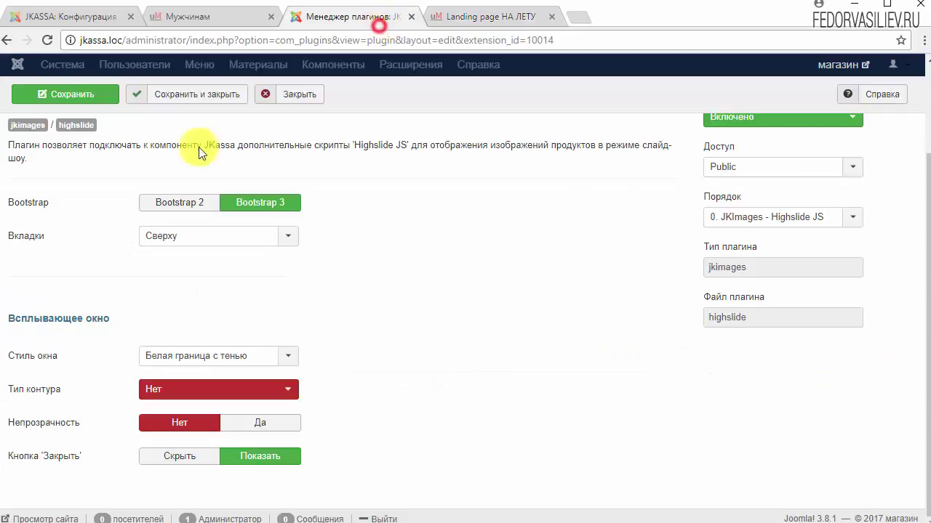
pyautogui.click(213, 247)
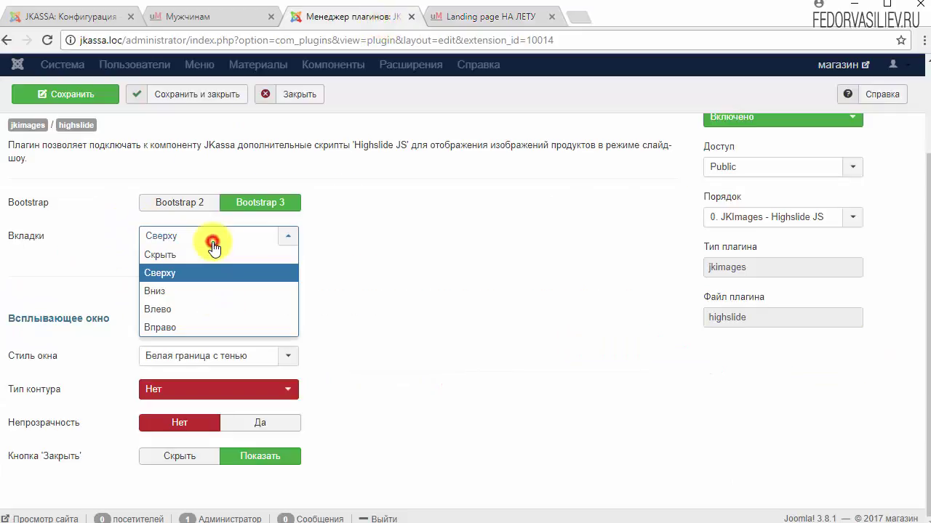
pyautogui.click(199, 300)
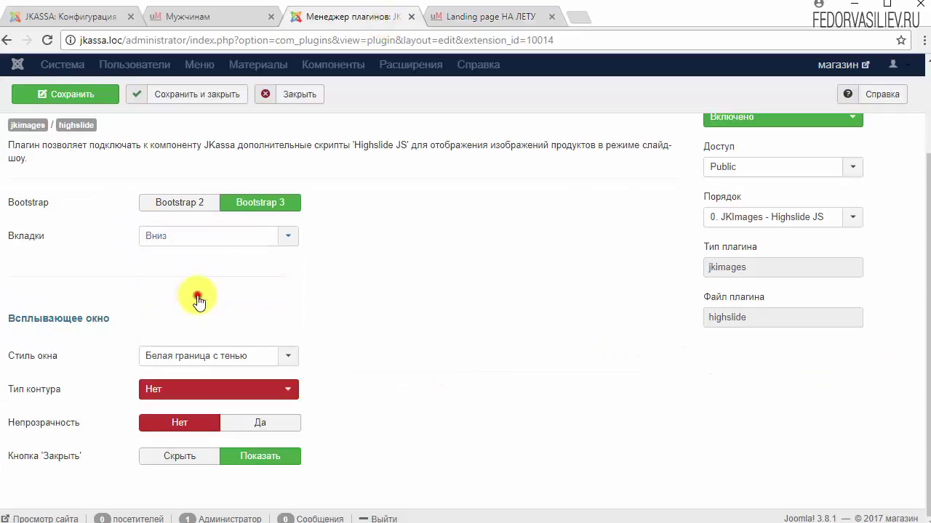
pyautogui.click(66, 94)
# Step: Check the new thumbnail layout on the storefront product page and preview the "Подменю в Gridbox 2" image in the enlarged popup
pyautogui.click(477, 20)
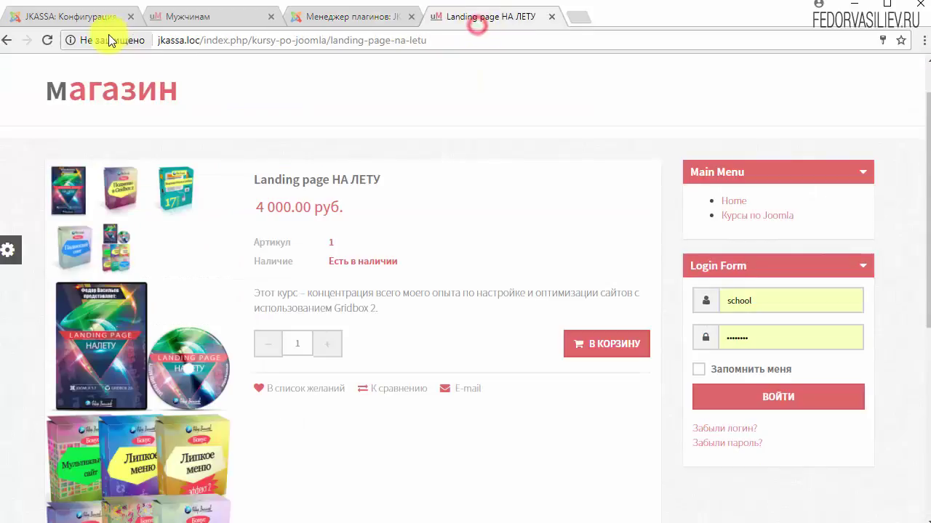
pyautogui.scroll(-3, 146, 405)
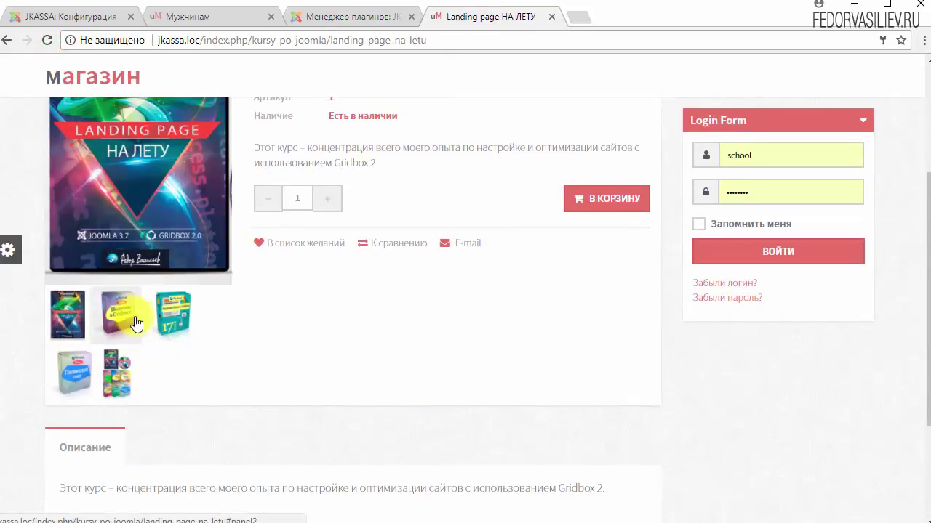
pyautogui.click(138, 211)
pyautogui.click(436, 495)
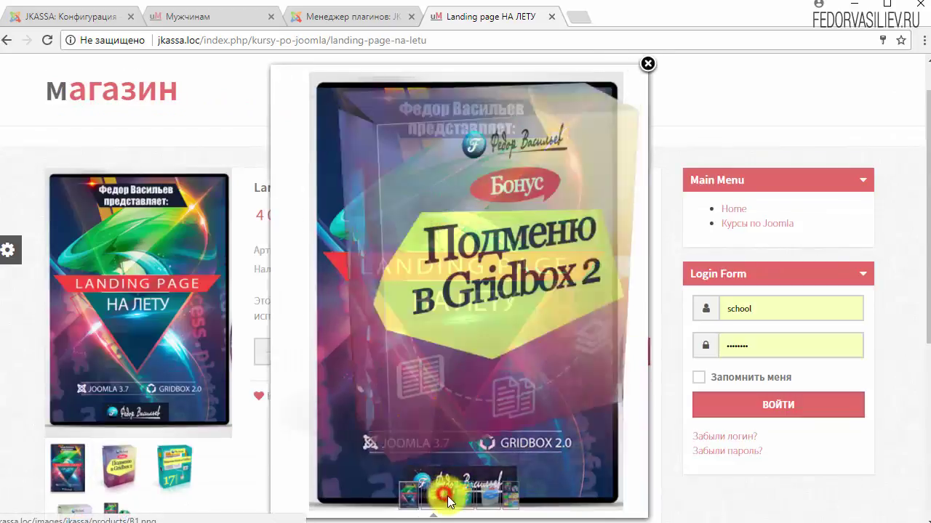
pyautogui.click(655, 68)
# Step: Review the Стиль окна options for the popup in the Highslide JS plugin and close its settings
pyautogui.click(363, 18)
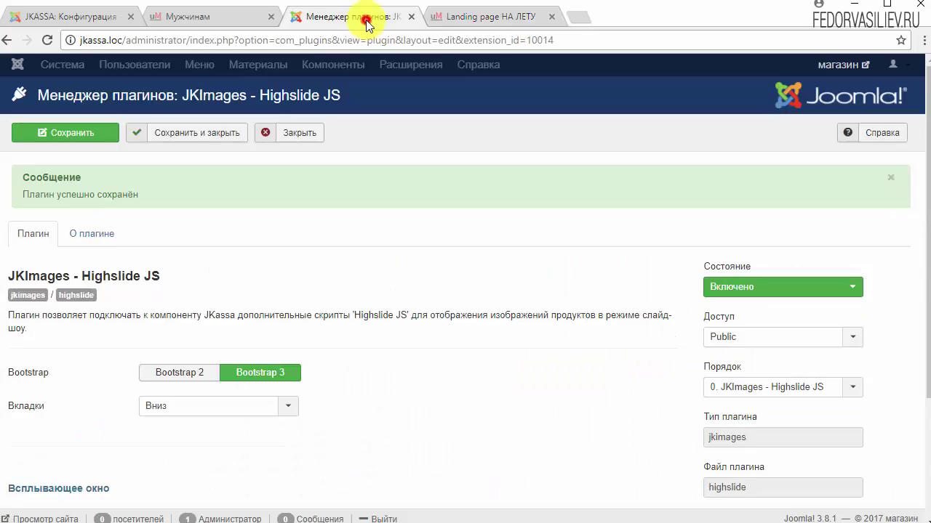
pyautogui.scroll(-2, 277, 222)
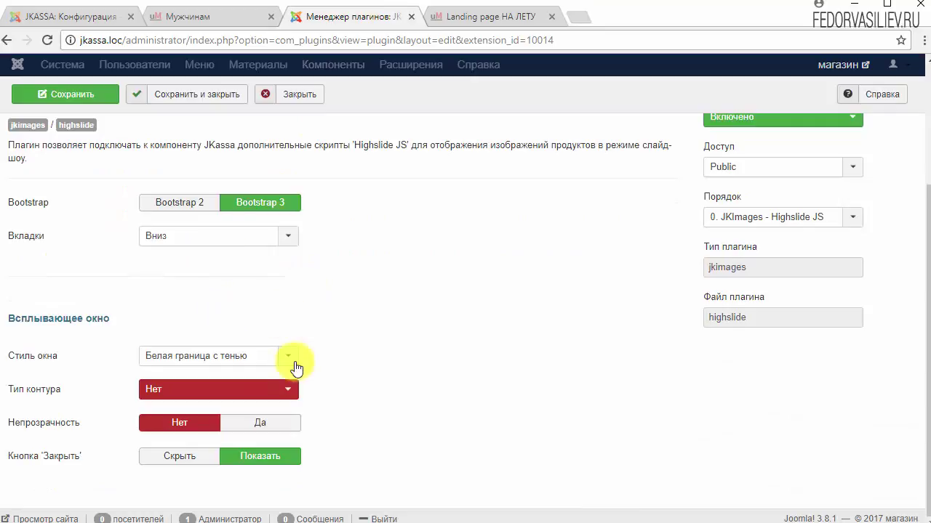
pyautogui.click(162, 357)
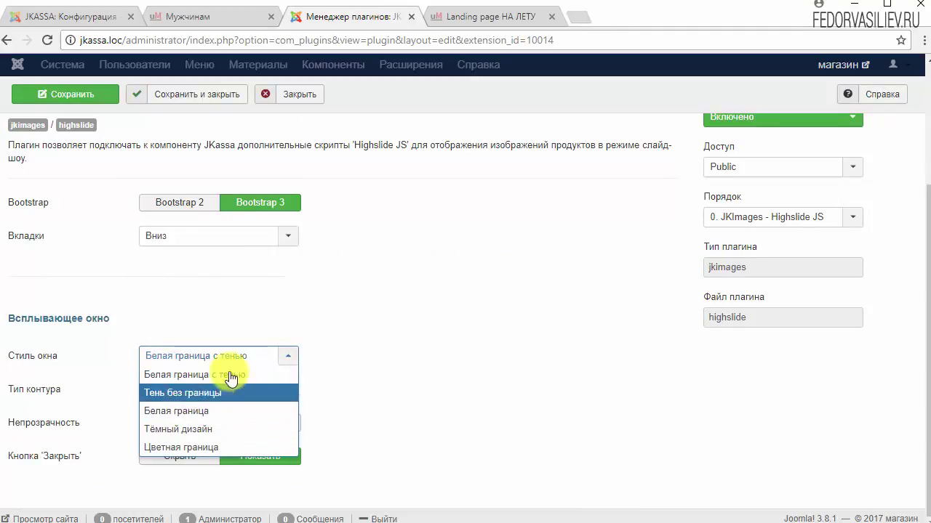
pyautogui.click(393, 339)
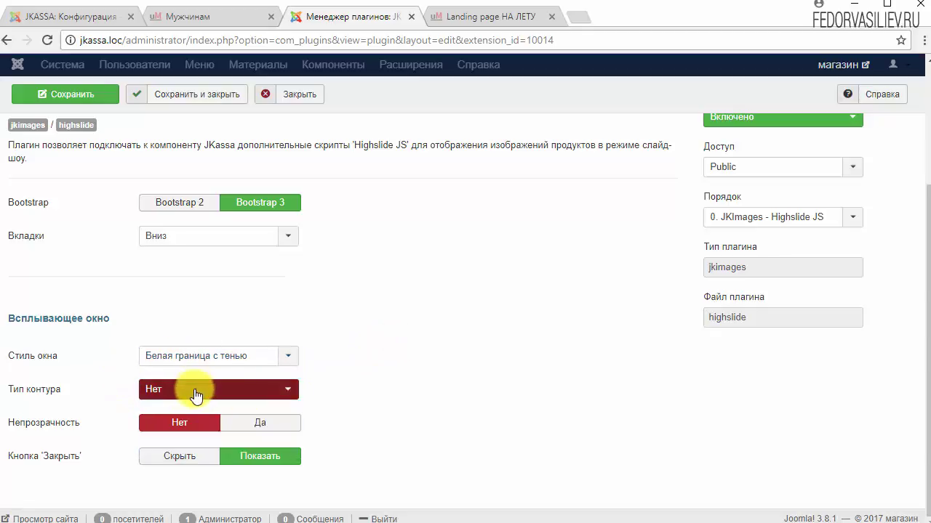
pyautogui.hotkey('ctrl', 's')
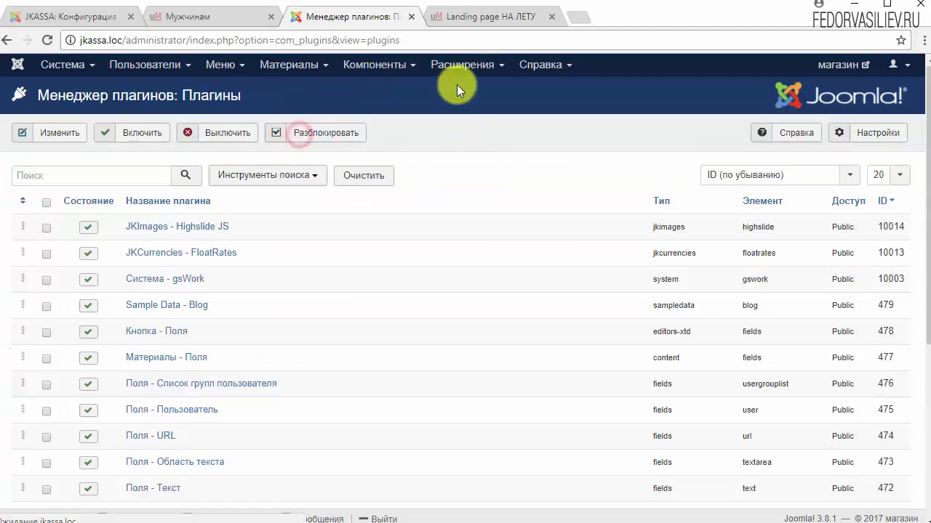
# Step: Reload the storefront product page, go to the "Курсы по Joomla" category and examine its product card
pyautogui.click(473, 16)
pyautogui.press('F5')
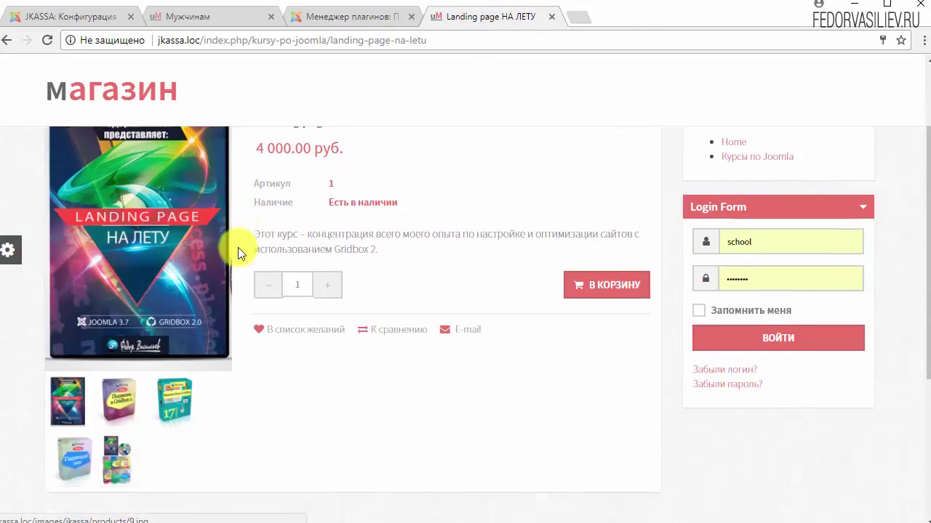
pyautogui.click(164, 113)
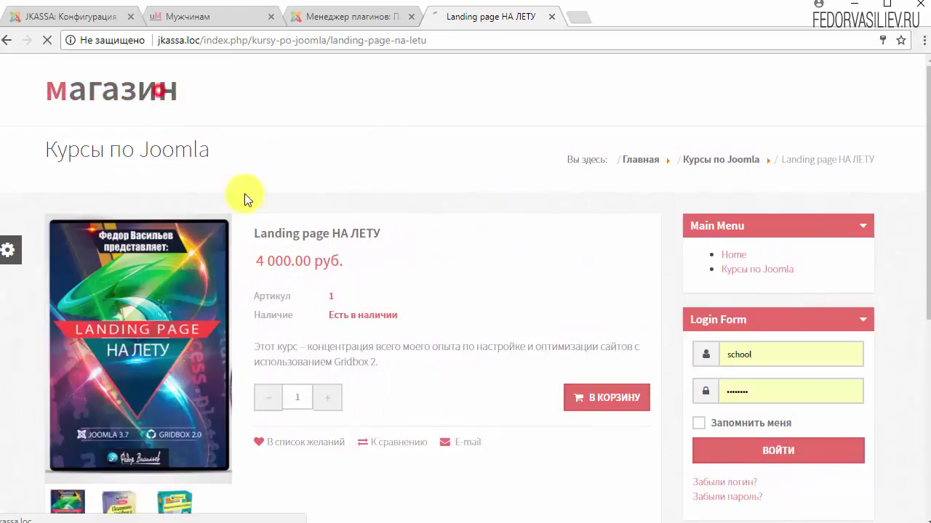
pyautogui.scroll(-10, 279, 210)
pyautogui.click(153, 258)
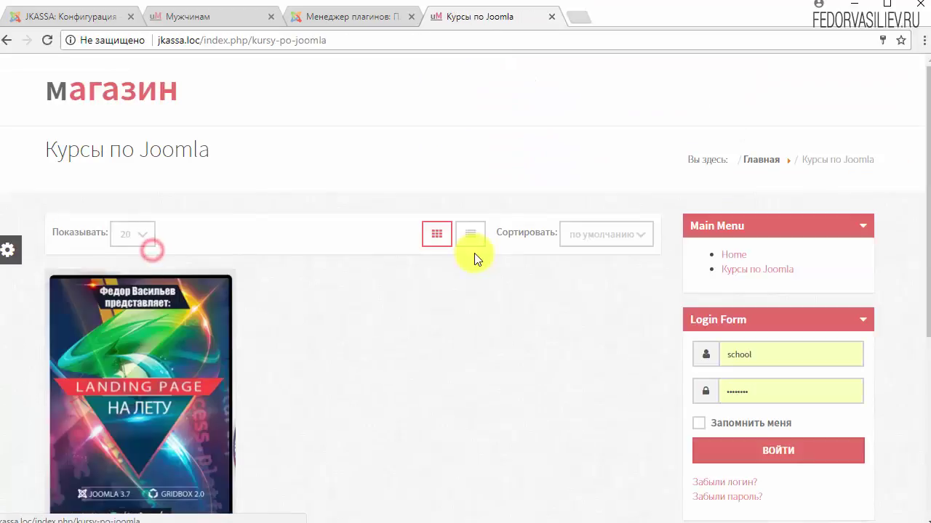
pyautogui.scroll(-3, 474, 255)
pyautogui.scroll(-1, 120, 329)
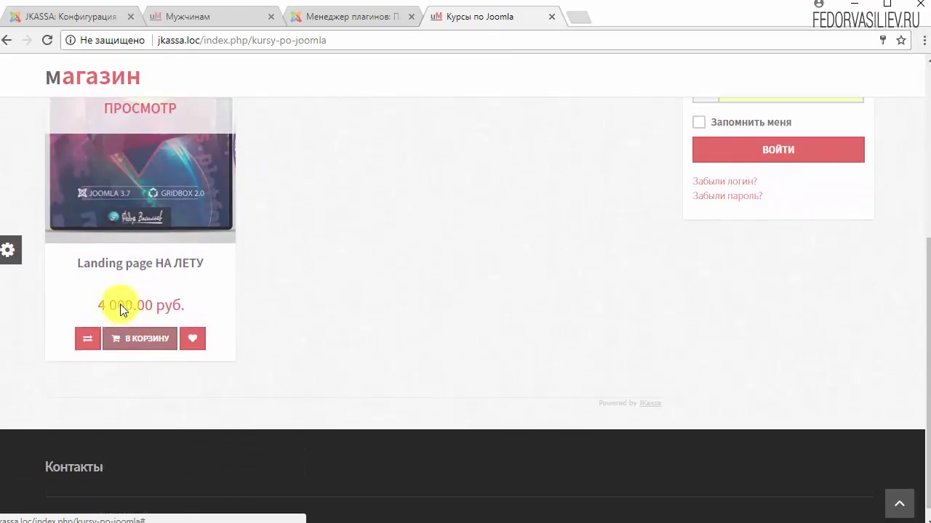
pyautogui.scroll(2, 120, 356)
# Step: Open the "Landing page НА ЛЕТУ" product from the category page and examine its image gallery
pyautogui.click(116, 321)
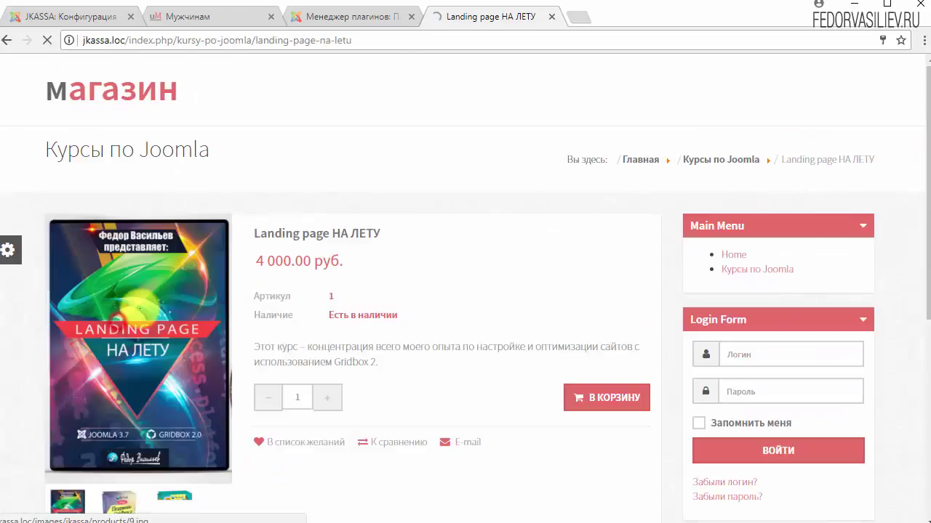
pyautogui.scroll(-4, 87, 300)
pyautogui.scroll(3, 264, 150)
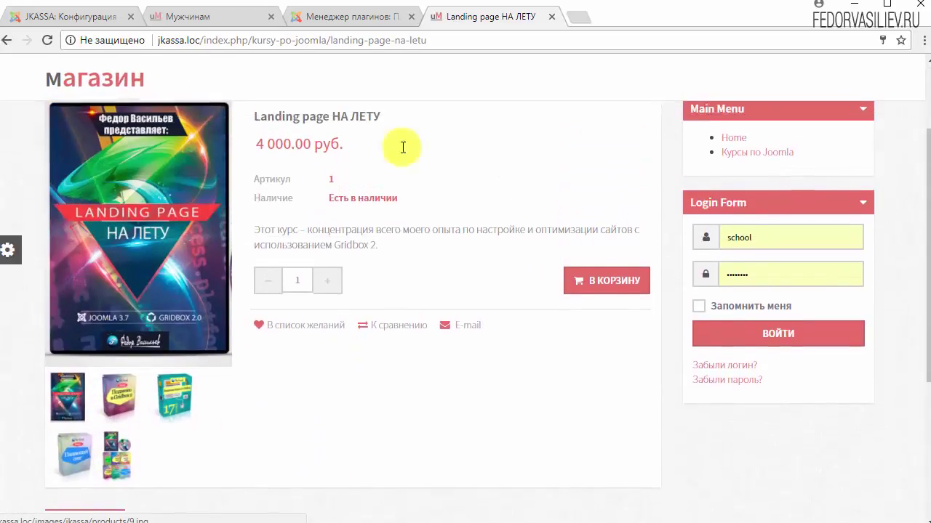
pyautogui.scroll(-1, 376, 318)
# Step: Open the "Landing page НА ЛЕТУ" product for editing from the JKASSA product list and show its images
pyautogui.click(346, 16)
pyautogui.moveTo(397, 88)
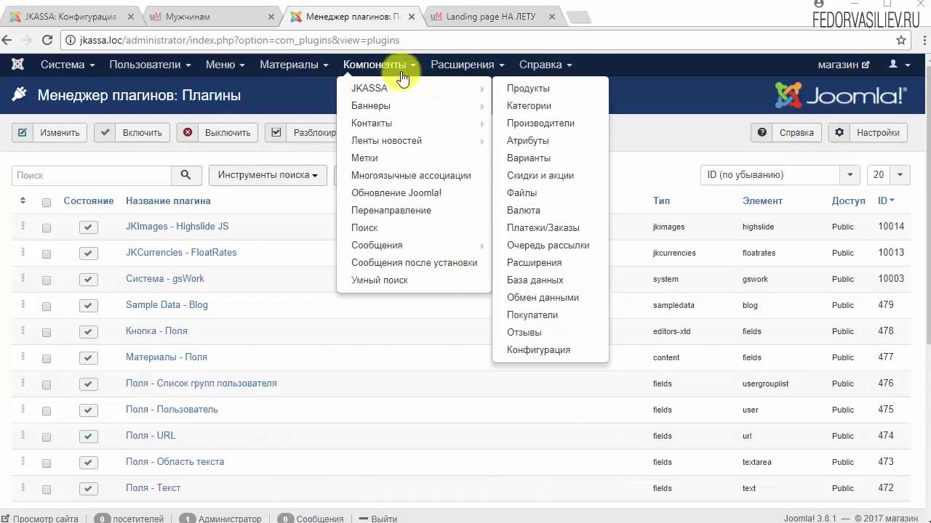
pyautogui.click(514, 93)
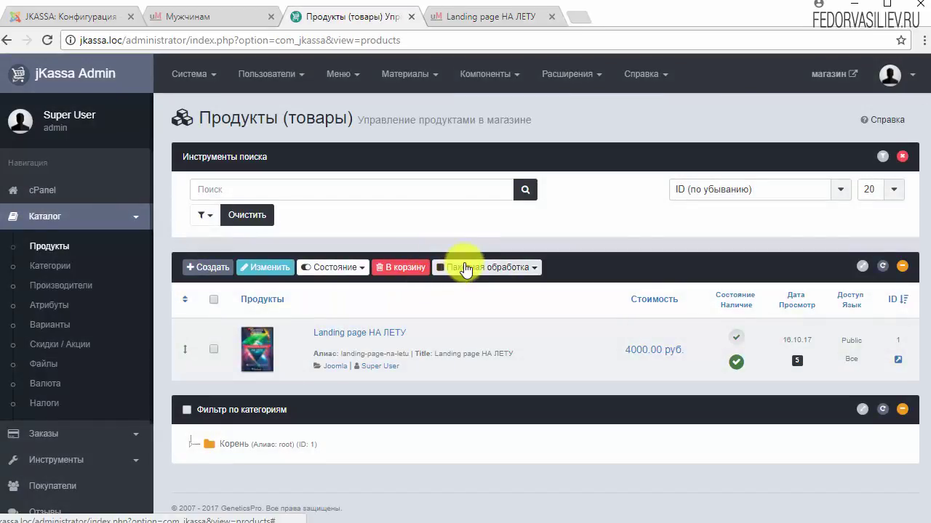
pyautogui.click(354, 339)
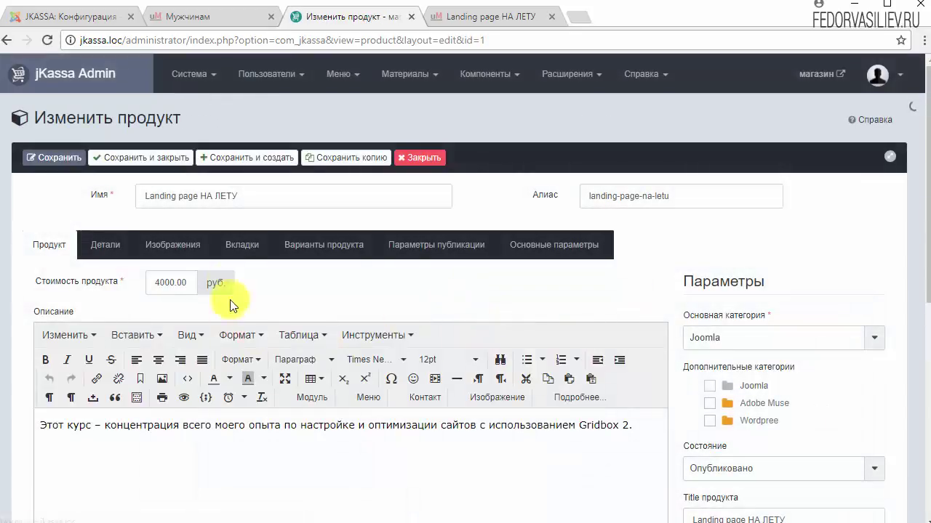
pyautogui.click(196, 245)
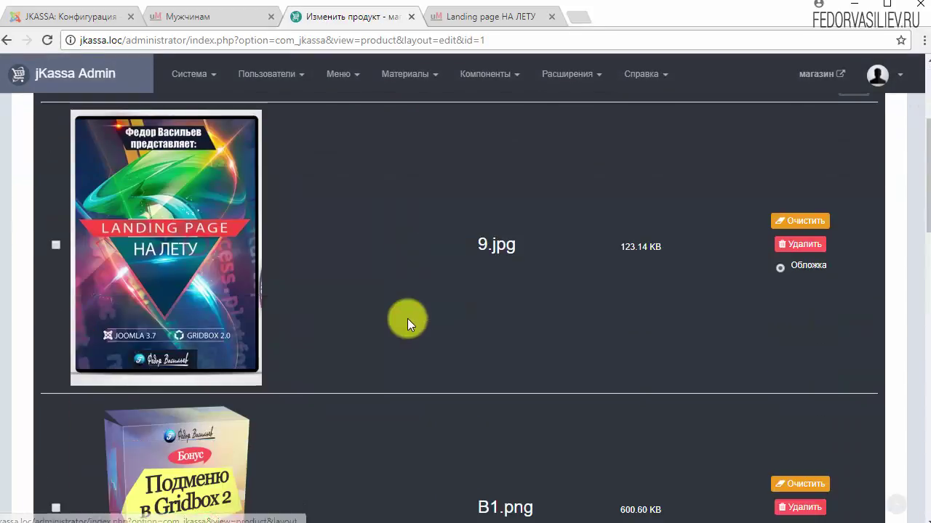
# Step: Move the B1.png image below B8.png in the product's image list
pyautogui.scroll(-3, 397, 317)
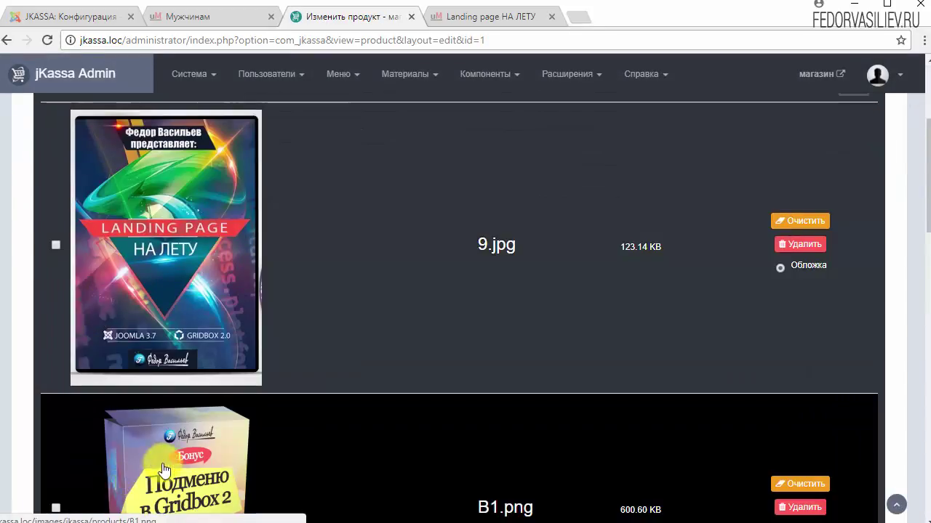
pyautogui.scroll(-3, 172, 342)
pyautogui.moveTo(173, 302); pyautogui.dragTo(145, 167)
pyautogui.scroll(-3, 189, 340)
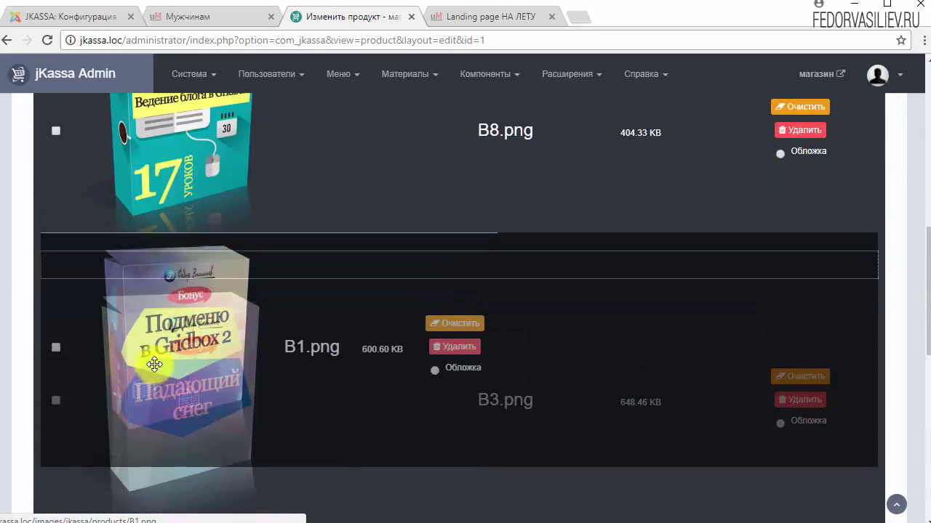
pyautogui.scroll(7, 189, 340)
pyautogui.scroll(2, 189, 339)
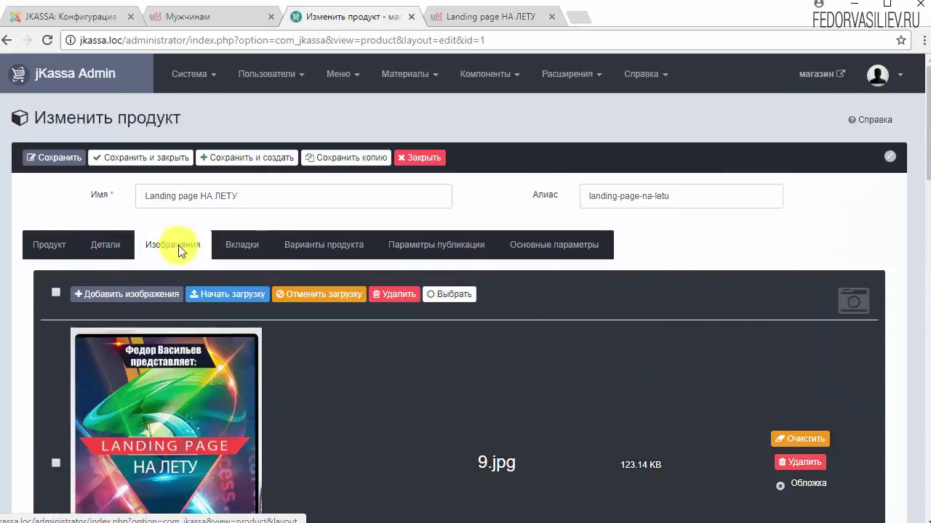
# Step: Review the product's Вкладки and Варианты продукта sections, and enlarge the Мета-тег Description field in Параметры публикации
pyautogui.click(254, 247)
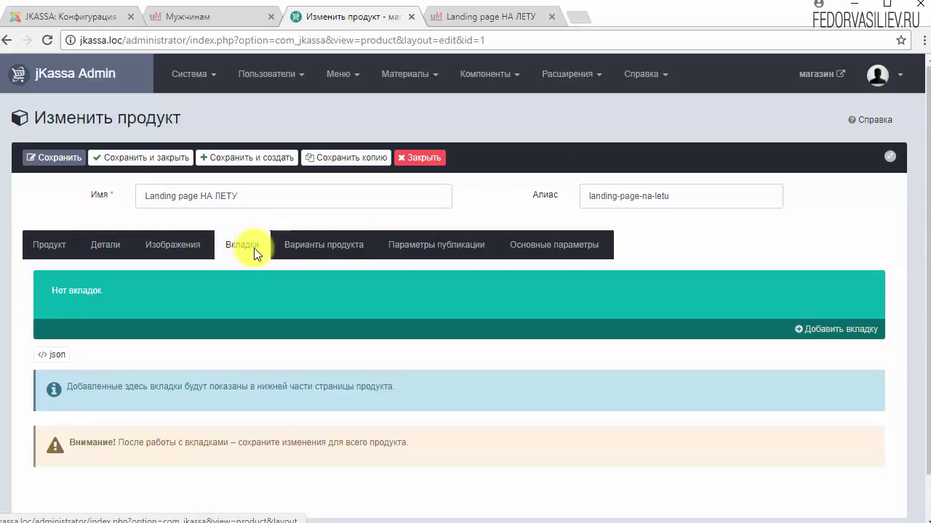
pyautogui.click(316, 253)
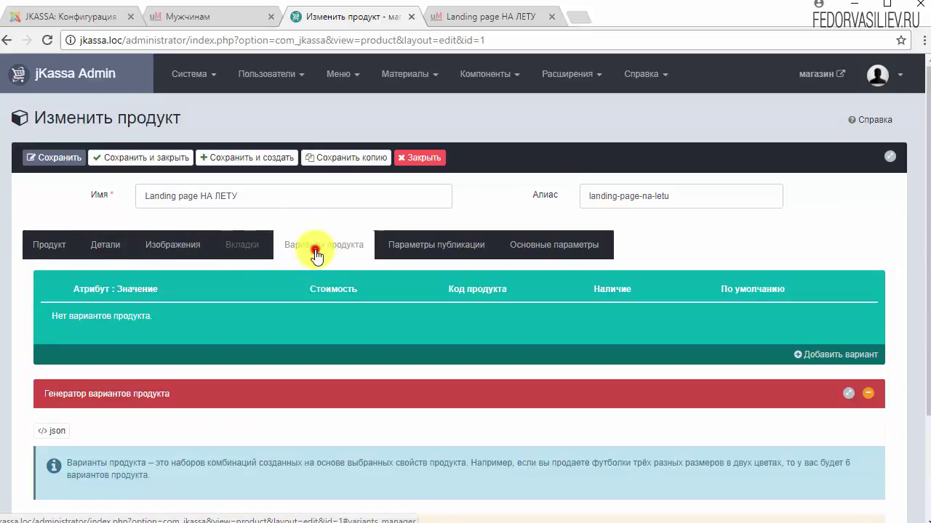
pyautogui.click(406, 254)
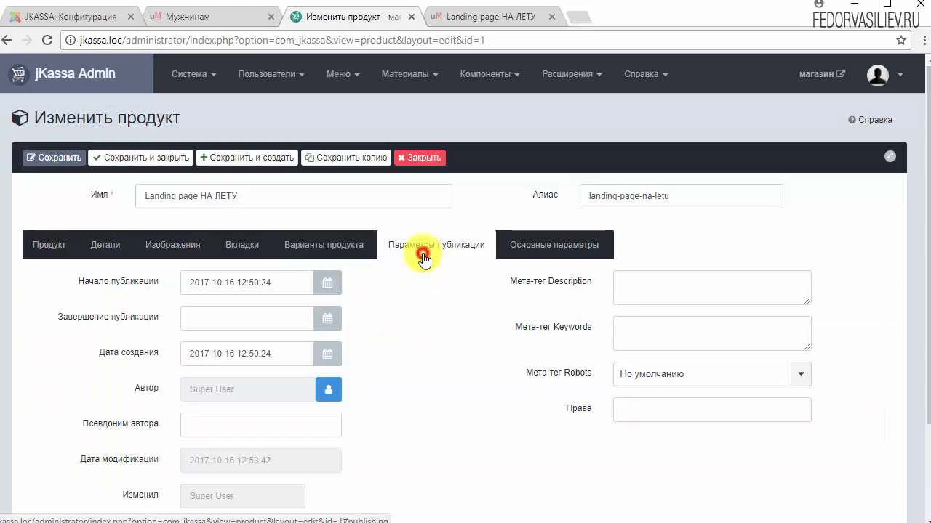
pyautogui.click(676, 296)
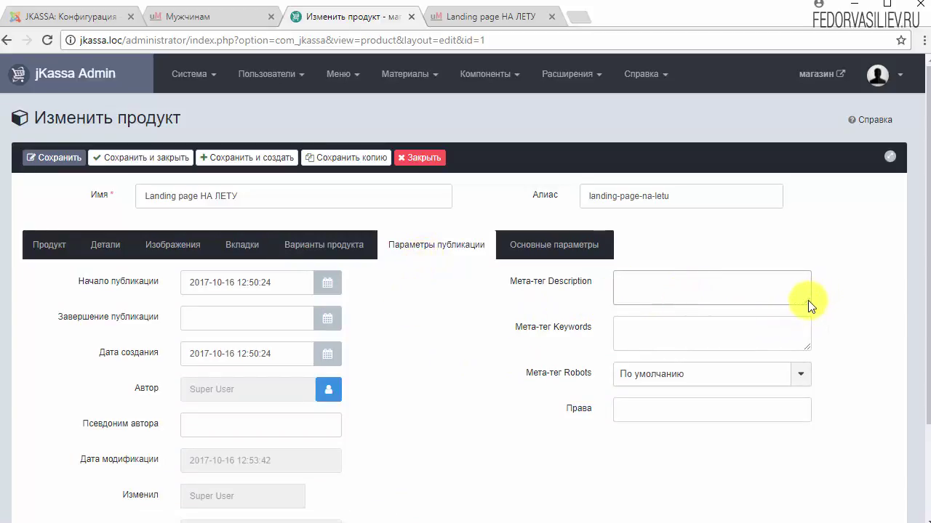
pyautogui.moveTo(809, 302); pyautogui.dragTo(808, 381)
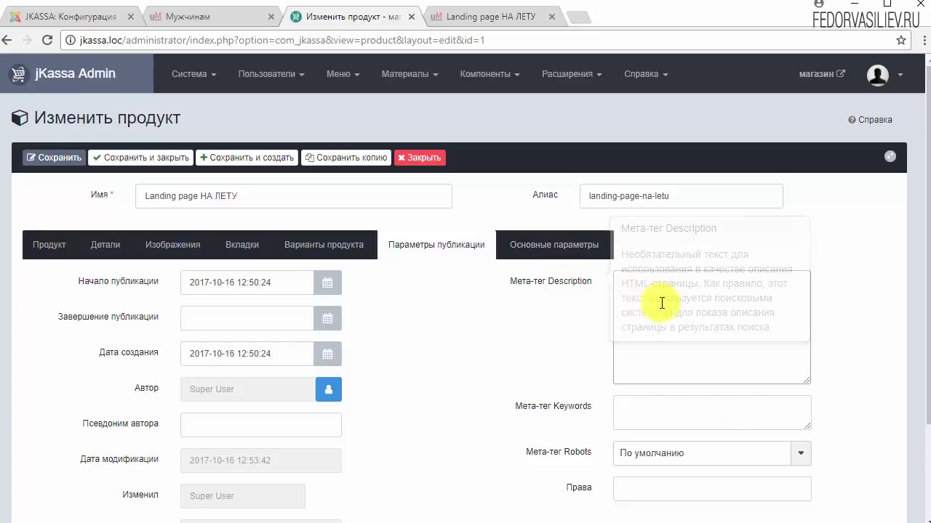
# Step: Show the description text in the product's Продукт section and select it for review
pyautogui.click(46, 247)
pyautogui.scroll(-2, 342, 323)
pyautogui.click(634, 277)
pyautogui.moveTo(634, 277); pyautogui.dragTo(8, 283)
pyautogui.click(257, 325)
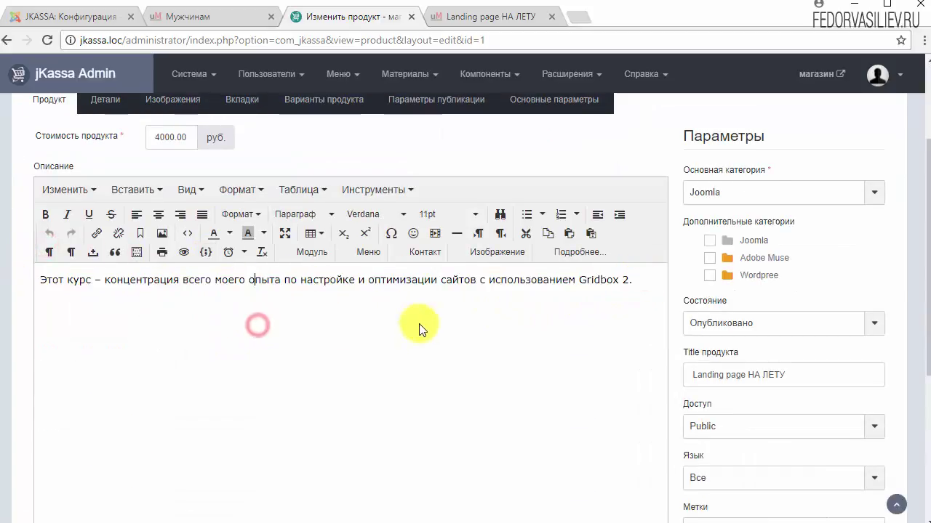
pyautogui.scroll(2, 418, 328)
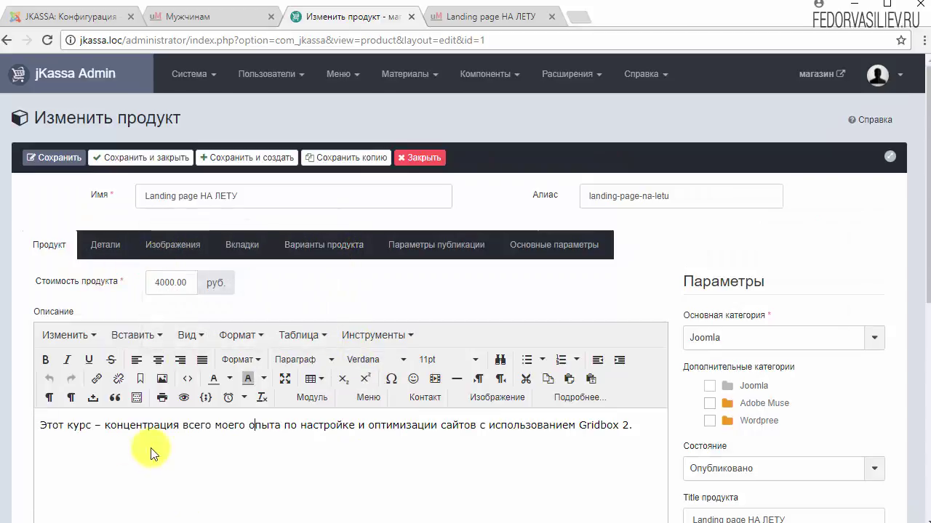
# Step: Examine where the description text appears on the product's store page, beside the image and in the Описание section
pyautogui.click(531, 251)
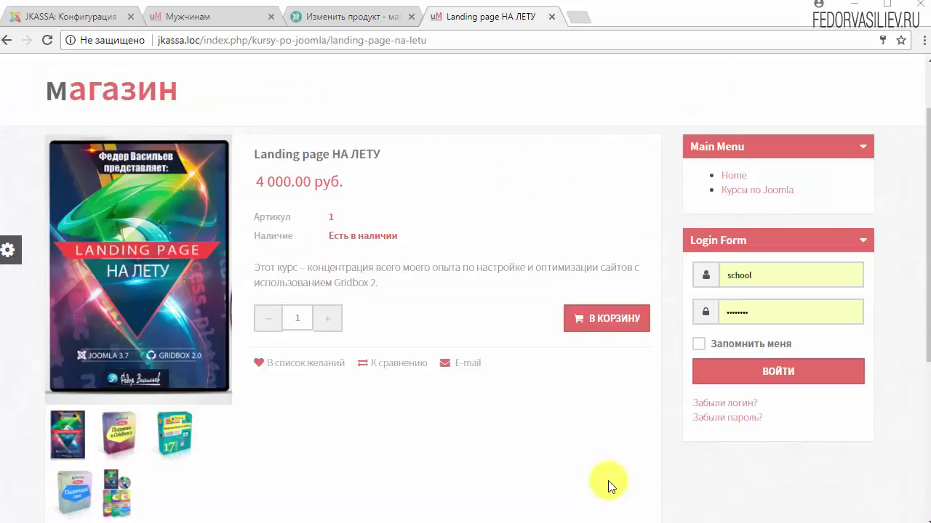
pyautogui.moveTo(383, 287); pyautogui.dragTo(254, 267)
pyautogui.scroll(-4, 466, 266)
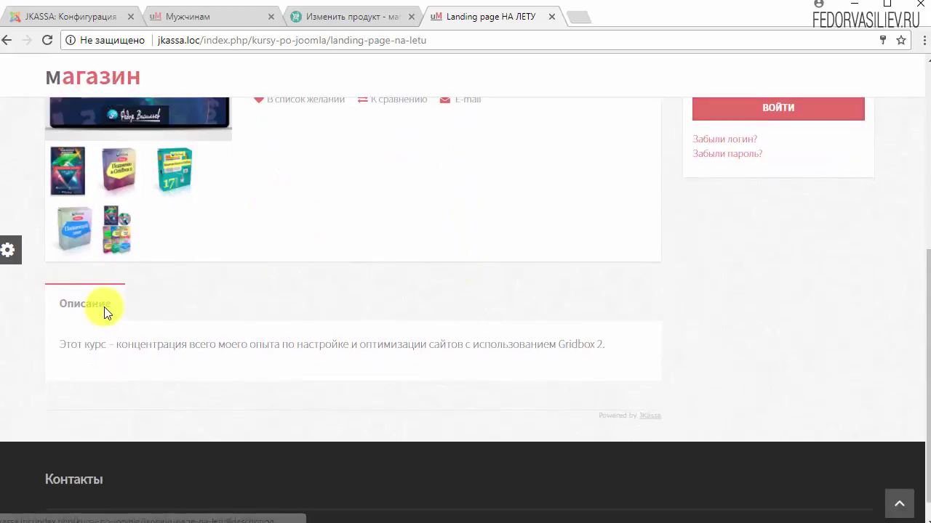
pyautogui.moveTo(604, 344); pyautogui.dragTo(247, 344)
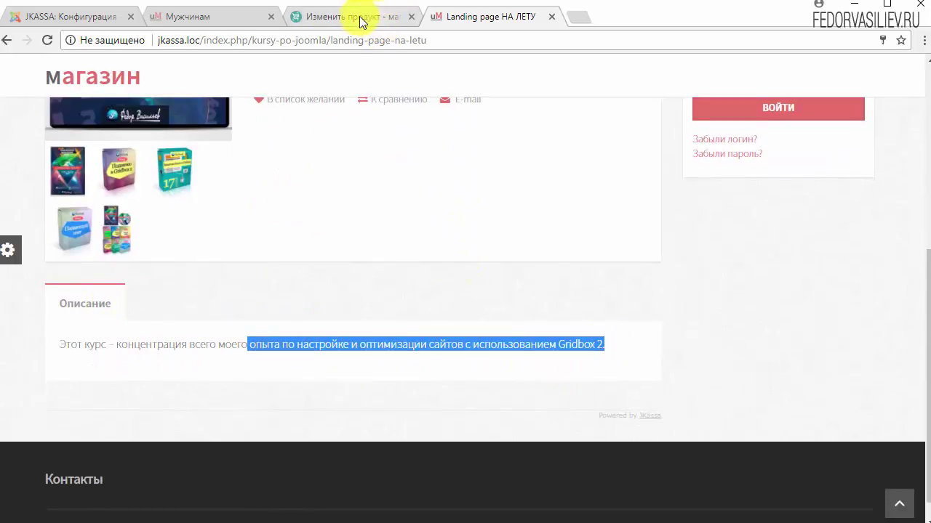
# Step: Insert a Подробнее separator after the description sentence ending in "Gridbox 2." and save the product
pyautogui.click(360, 19)
pyautogui.click(635, 279)
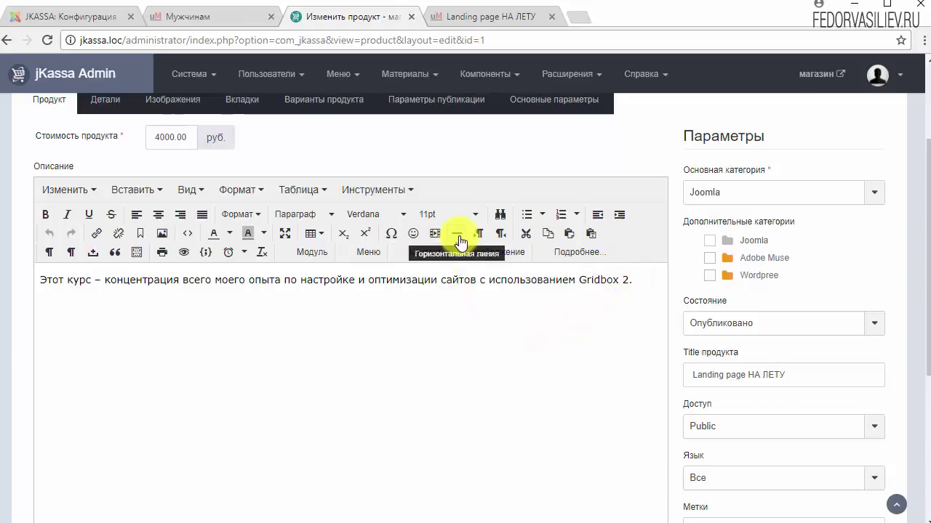
pyautogui.click(579, 253)
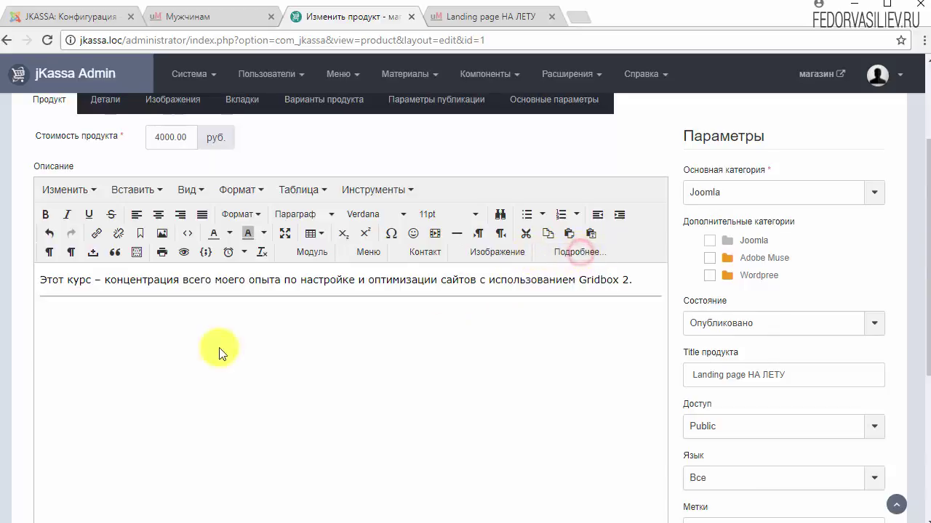
pyautogui.scroll(2, 254, 328)
pyautogui.click(54, 157)
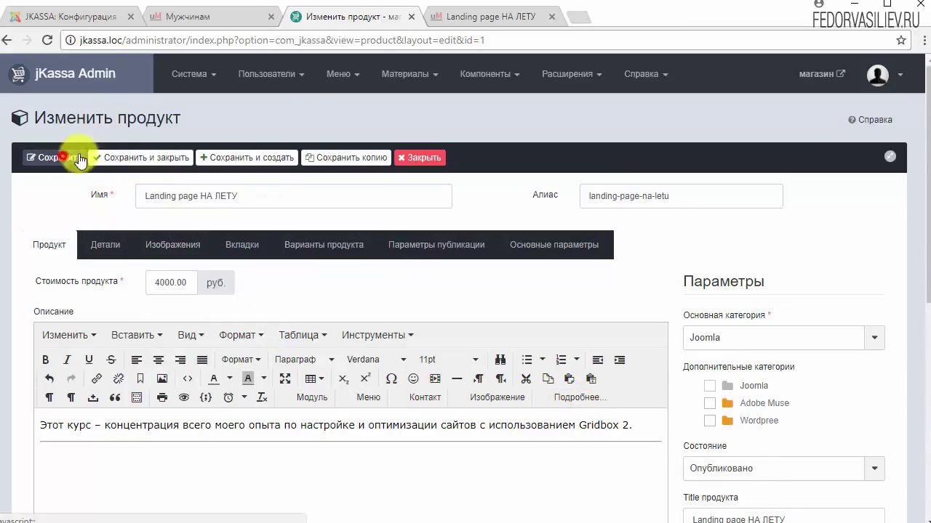
# Step: Reload the product's store page and compare the short description beside the image with the Описание section
pyautogui.click(459, 19)
pyautogui.click(47, 40)
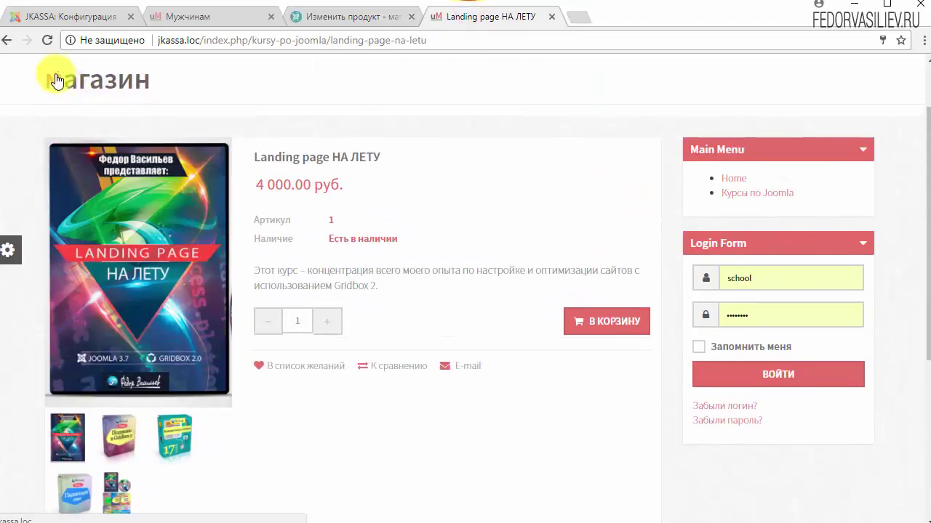
pyautogui.scroll(-5, 381, 131)
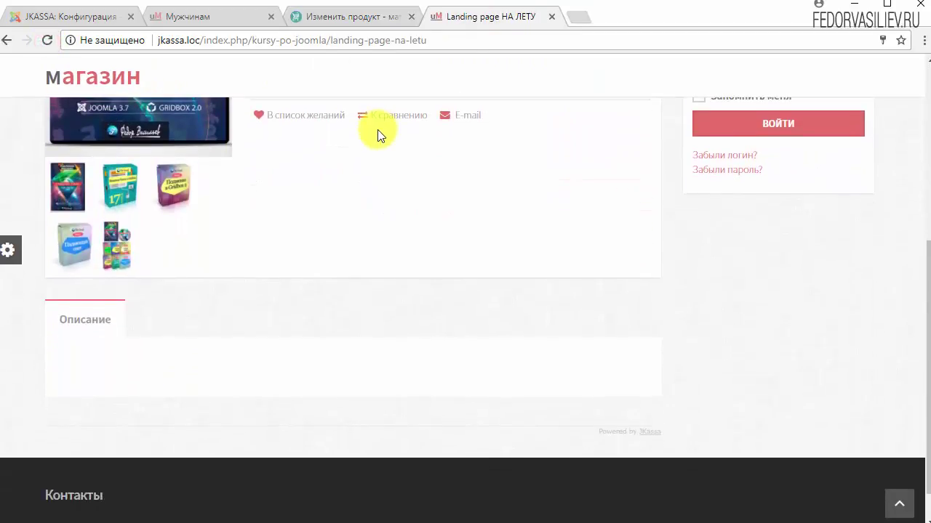
pyautogui.scroll(4, 372, 318)
pyautogui.moveTo(385, 311); pyautogui.dragTo(263, 295)
pyautogui.scroll(-4, 458, 240)
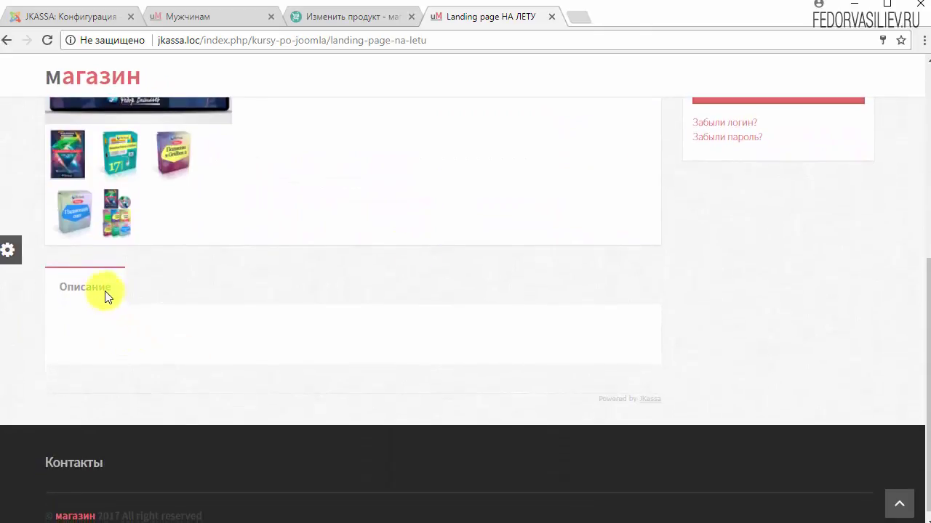
pyautogui.click(101, 291)
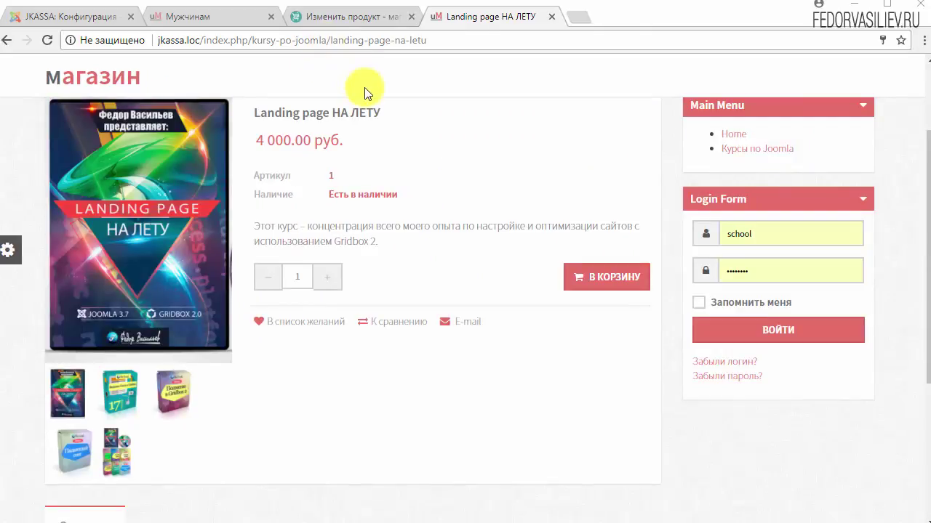
# Step: Return to the product's edit form in the administrator and close it
pyautogui.click(342, 16)
pyautogui.click(426, 158)
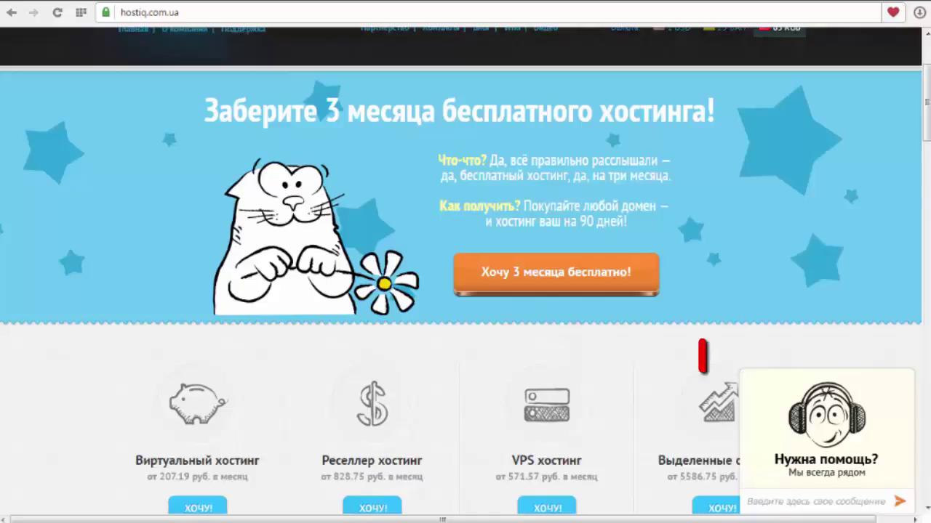
# Step: Open the support chat form on the hostiq.com.ua website and minimize it
pyautogui.click(820, 461)
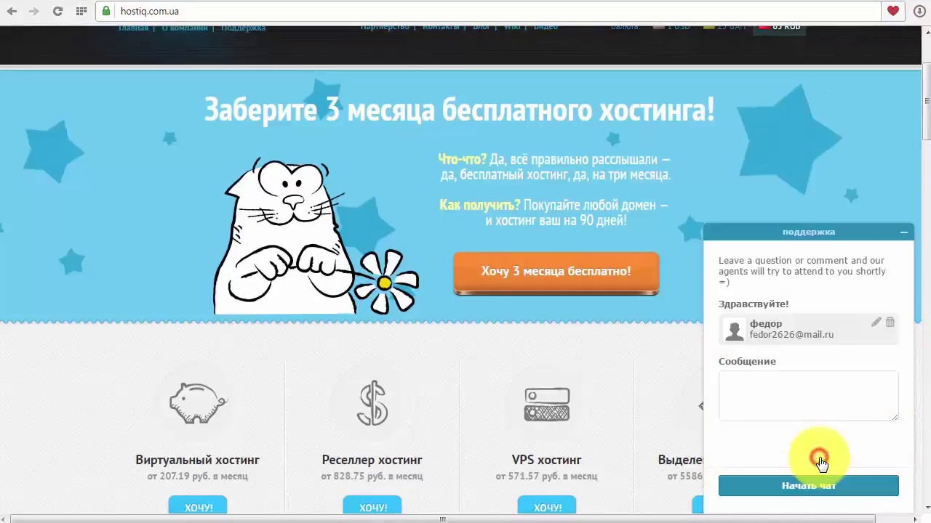
pyautogui.click(903, 232)
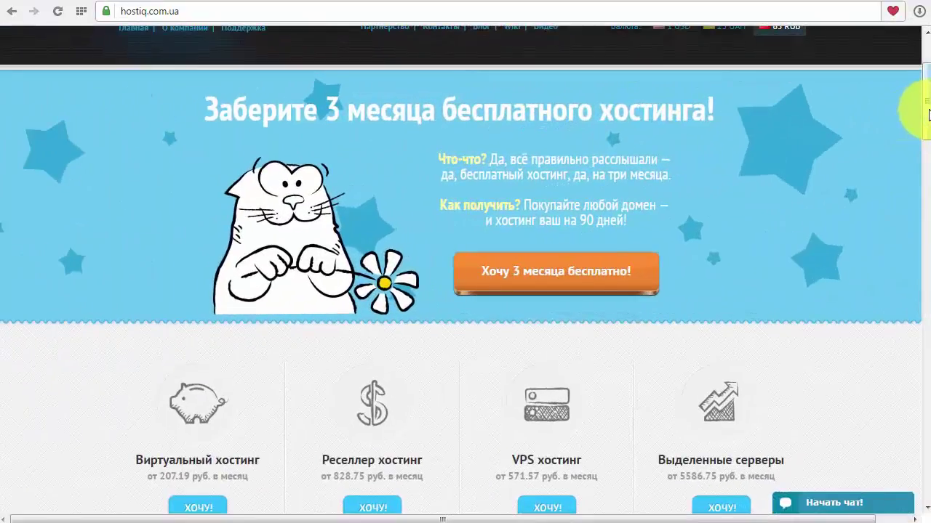
pyautogui.moveTo(925, 109)
pyautogui.mouseDown()
pyautogui.moveTo(928, 154)
pyautogui.moveTo(928, 113)
pyautogui.mouseUp()
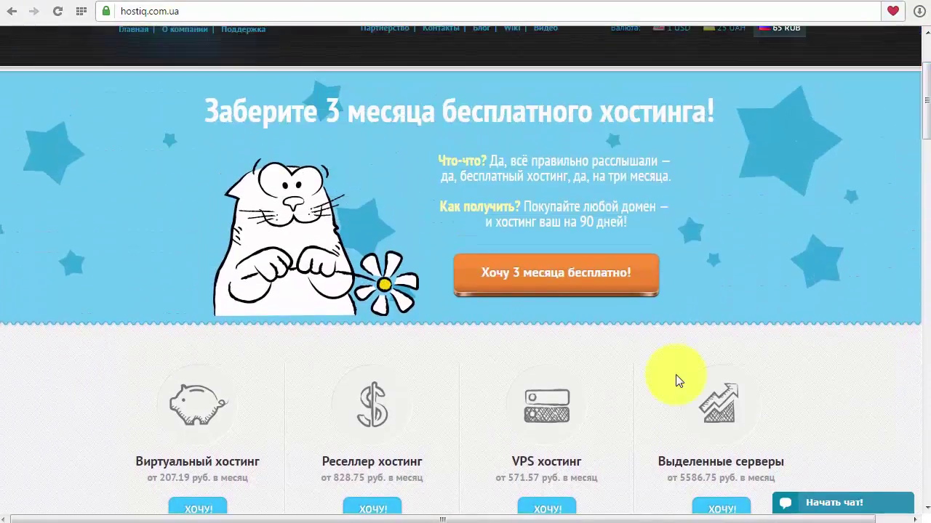